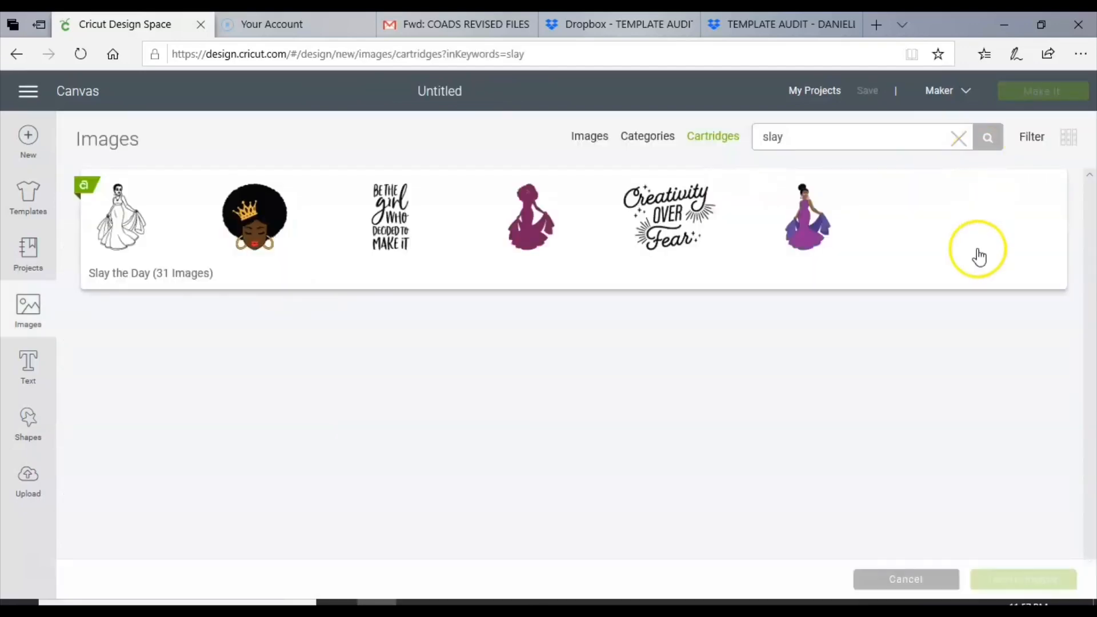
- Open the Slay the Day cartridge and select its "Sis Is Crafty Sis Is Me" image
click(927, 258)
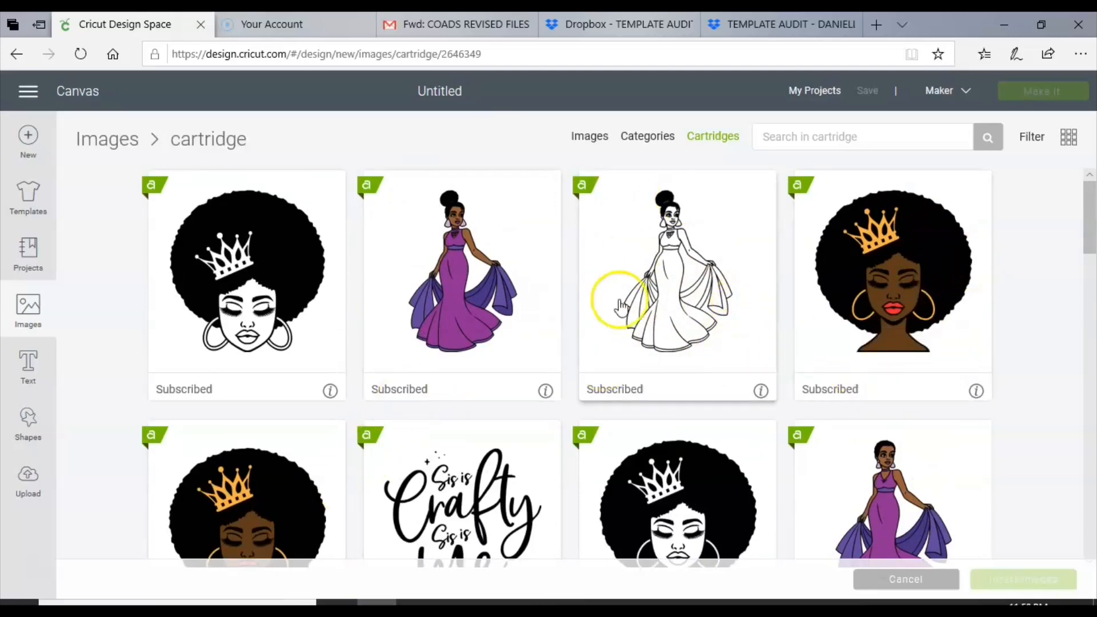
scroll(467, 454, down, 2)
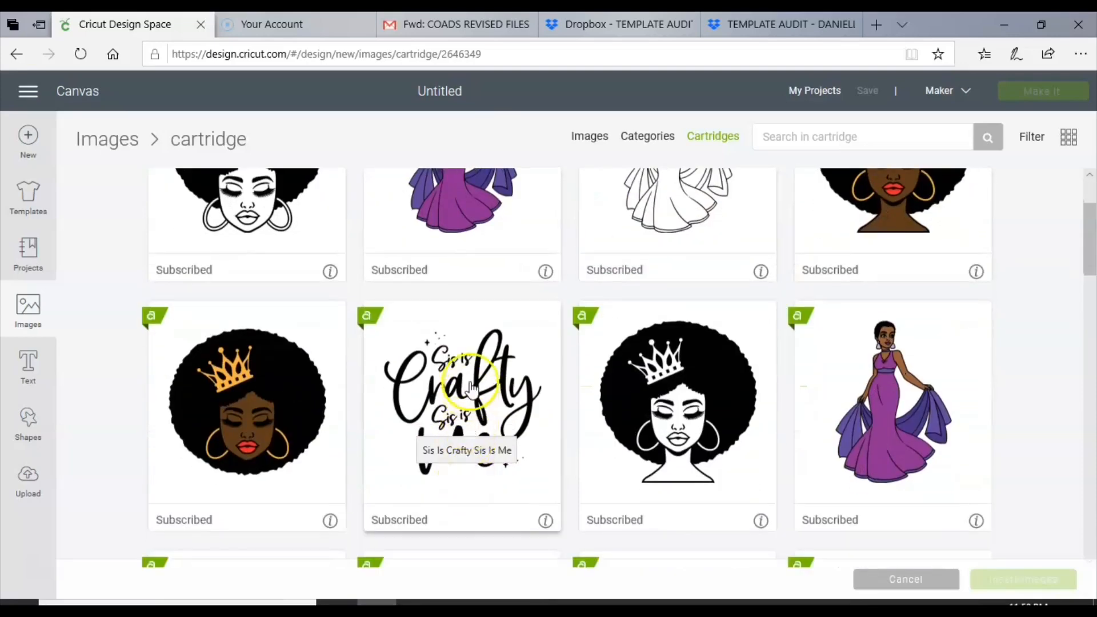
click(467, 455)
- Add "Be the Girl Who Decided to Make It", "Slay the Day" and the Afro Queen with Crown Silhouette to the image selection
scroll(502, 409, down, 3)
scroll(502, 409, down, 3)
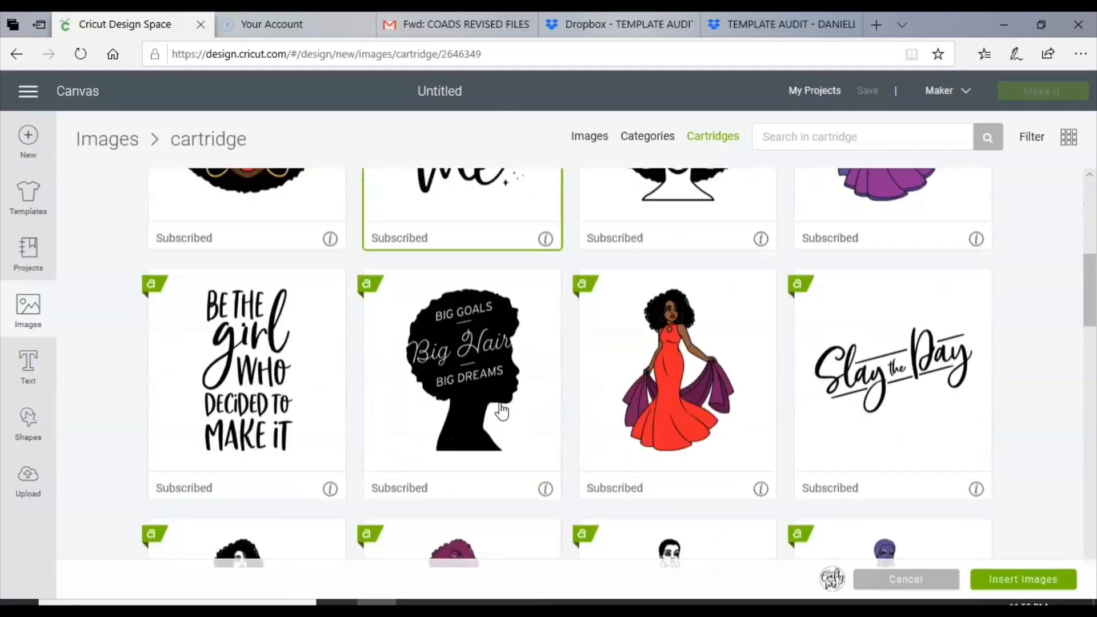
click(290, 447)
click(840, 345)
scroll(635, 417, down, 7)
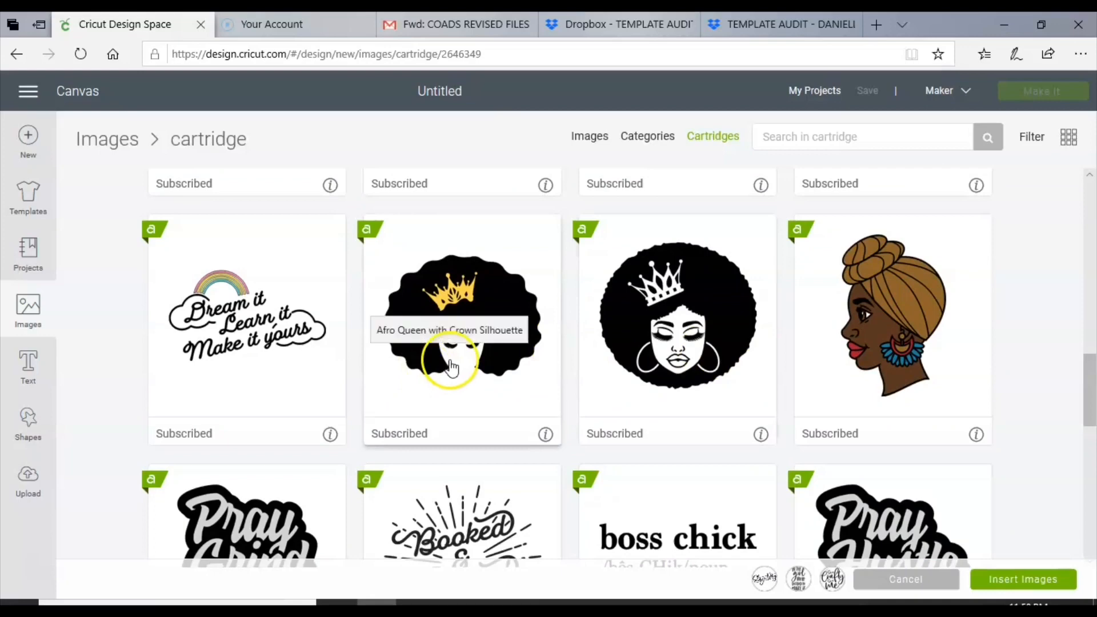
click(531, 354)
- Add the grey-lettered layered versions of "Pray Grind Shine" and "Pray Hustle Shine" to the selection
scroll(529, 355, down, 4)
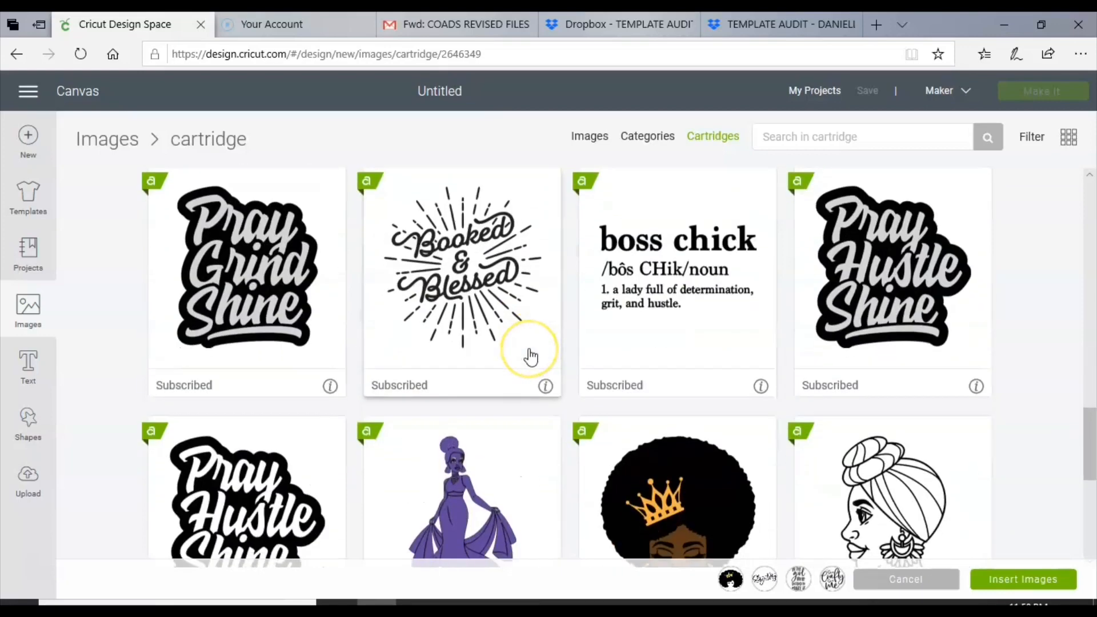
scroll(252, 366, down, 1)
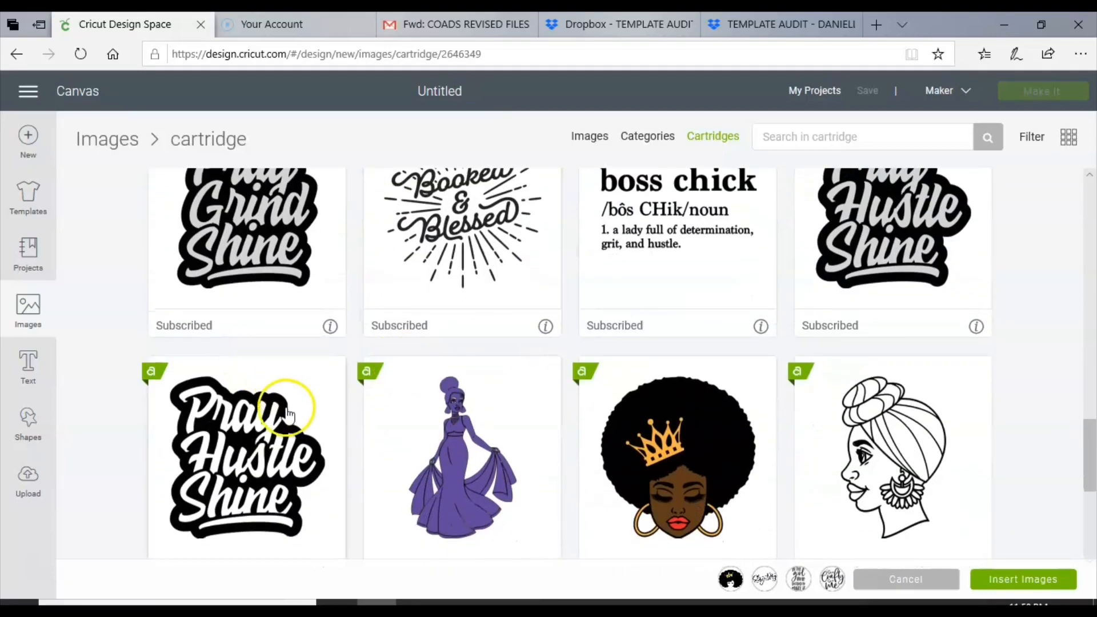
scroll(274, 403, up, 2)
click(287, 311)
click(848, 301)
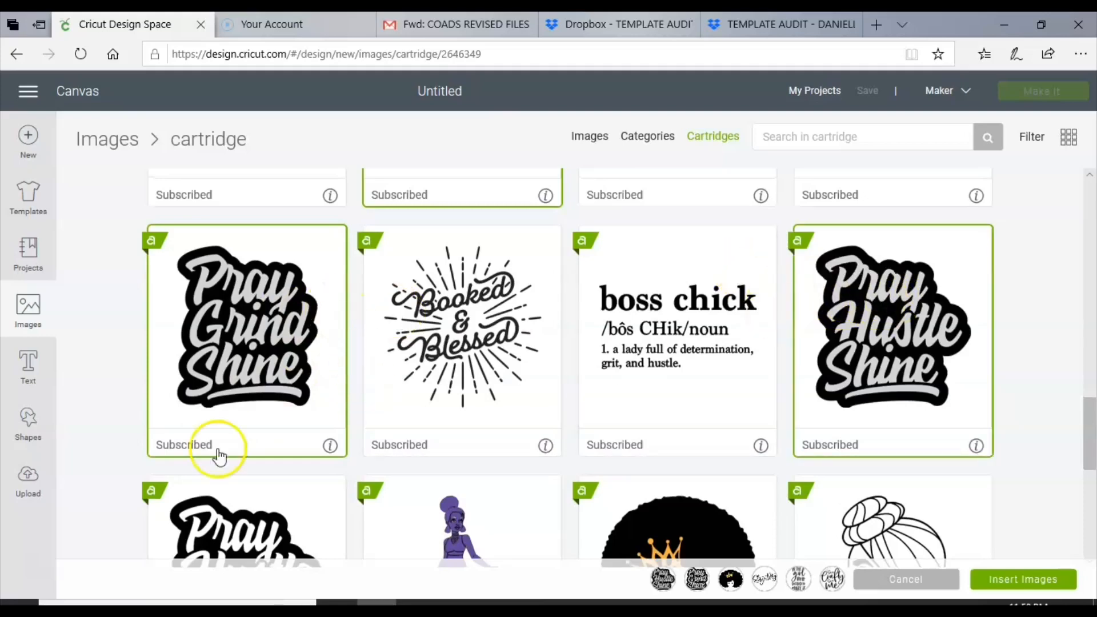
- Add the "If at first you don't succeed add glitter" image to the selection
scroll(215, 453, down, 2)
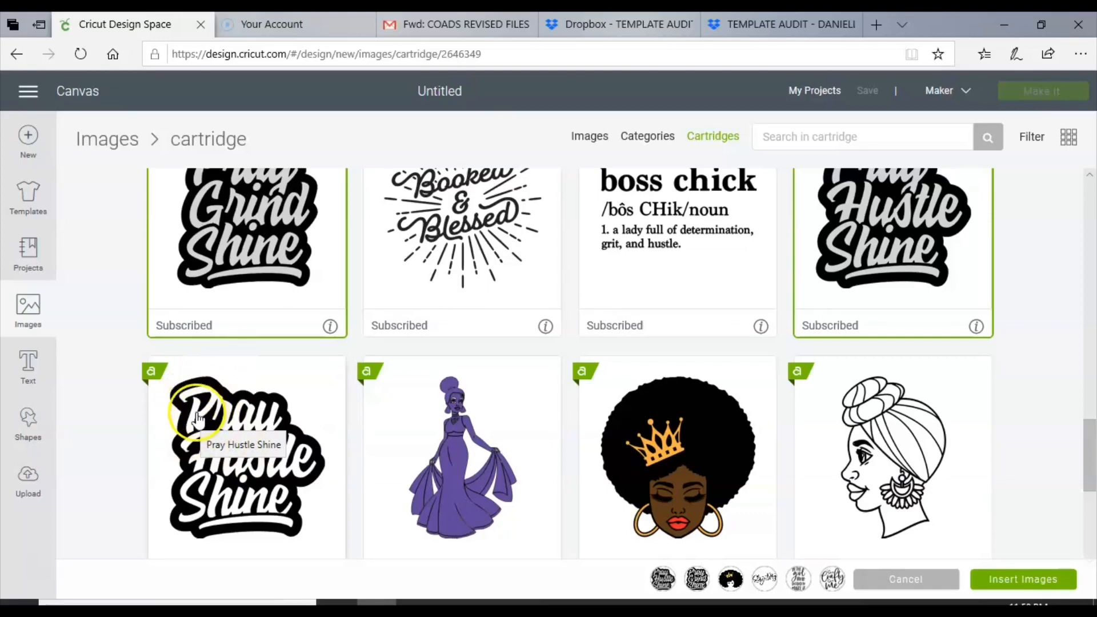
scroll(201, 416, down, 1)
scroll(617, 289, down, 3)
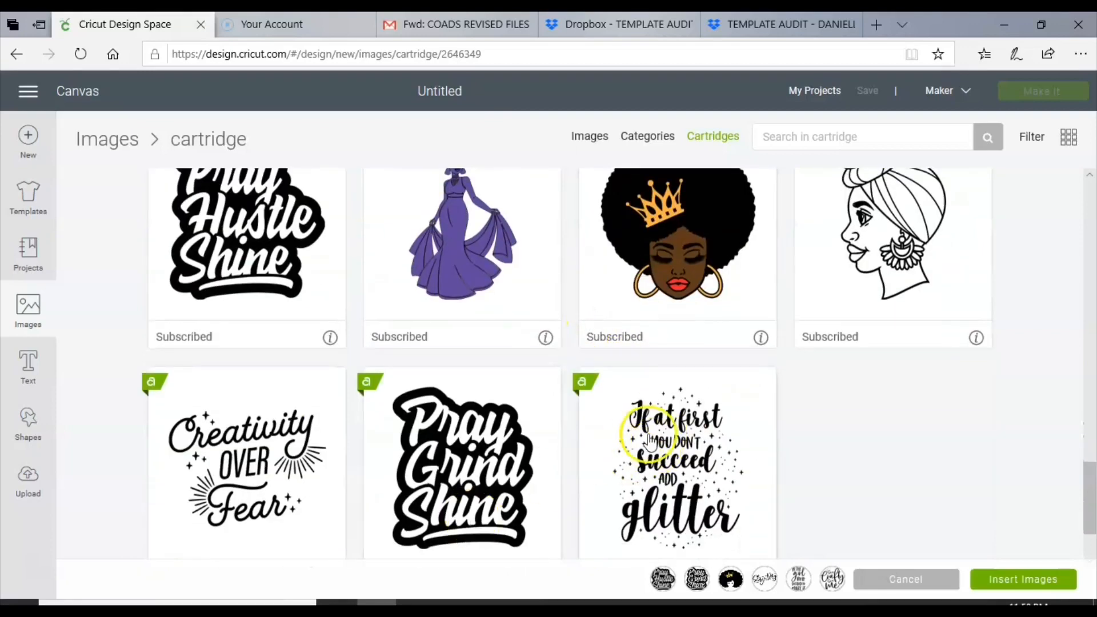
click(629, 437)
- Add the coloured Afro Queen with the gold crown, hoop earrings and no neck to the selection
scroll(367, 547, up, 5)
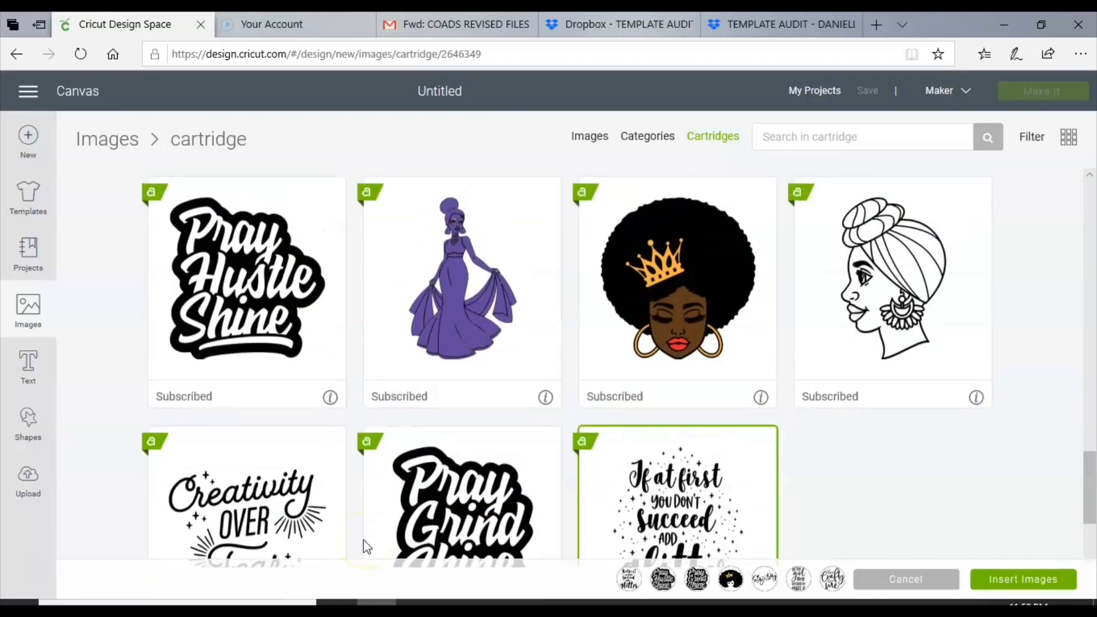
scroll(646, 447, up, 15)
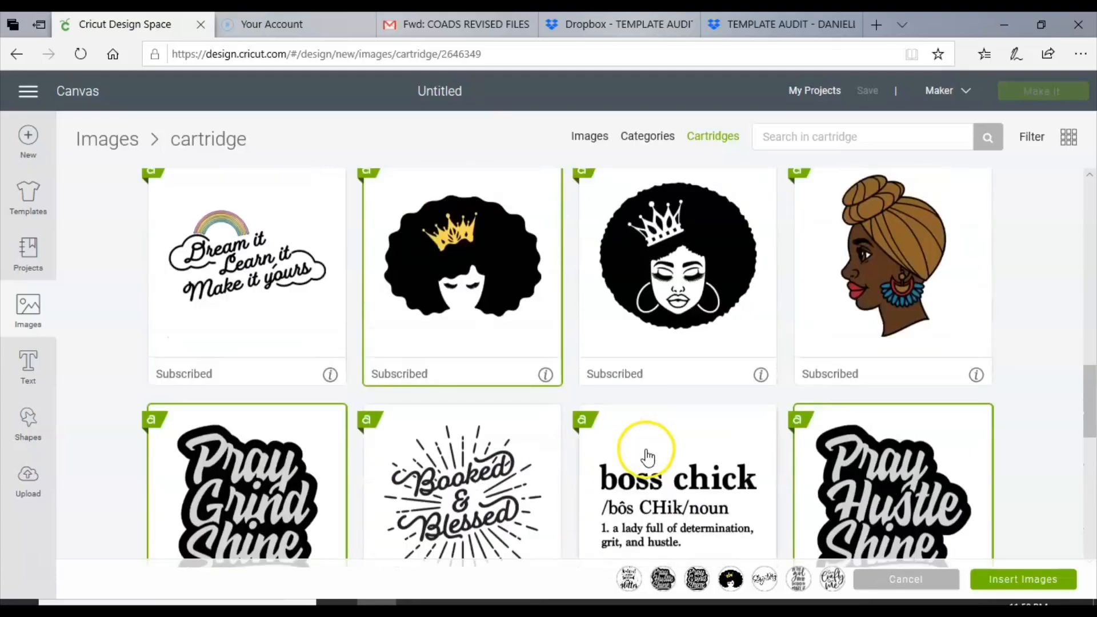
scroll(641, 460, up, 4)
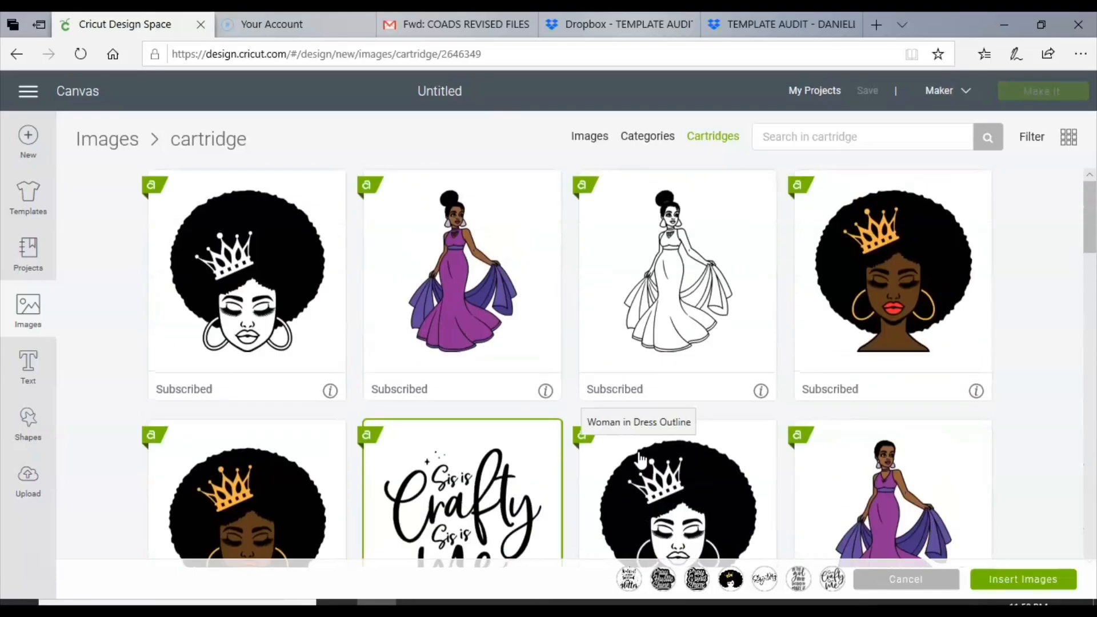
scroll(639, 458, down, 4)
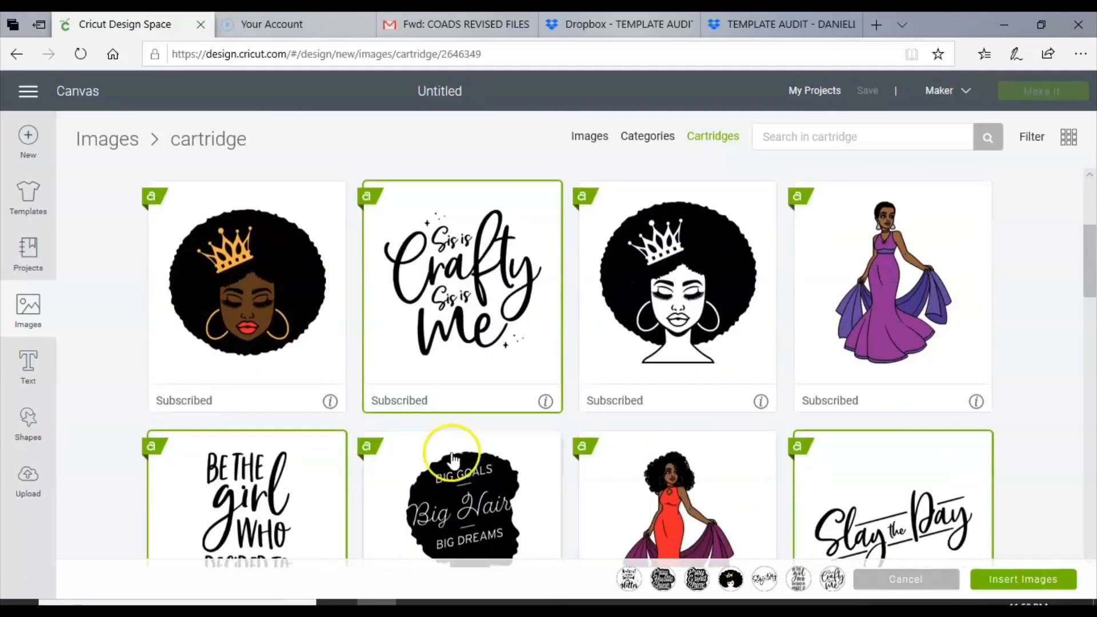
click(294, 331)
- Go from the cartridge to the general image library and insert the chosen images on the canvas
scroll(495, 380, up, 4)
scroll(507, 379, down, 7)
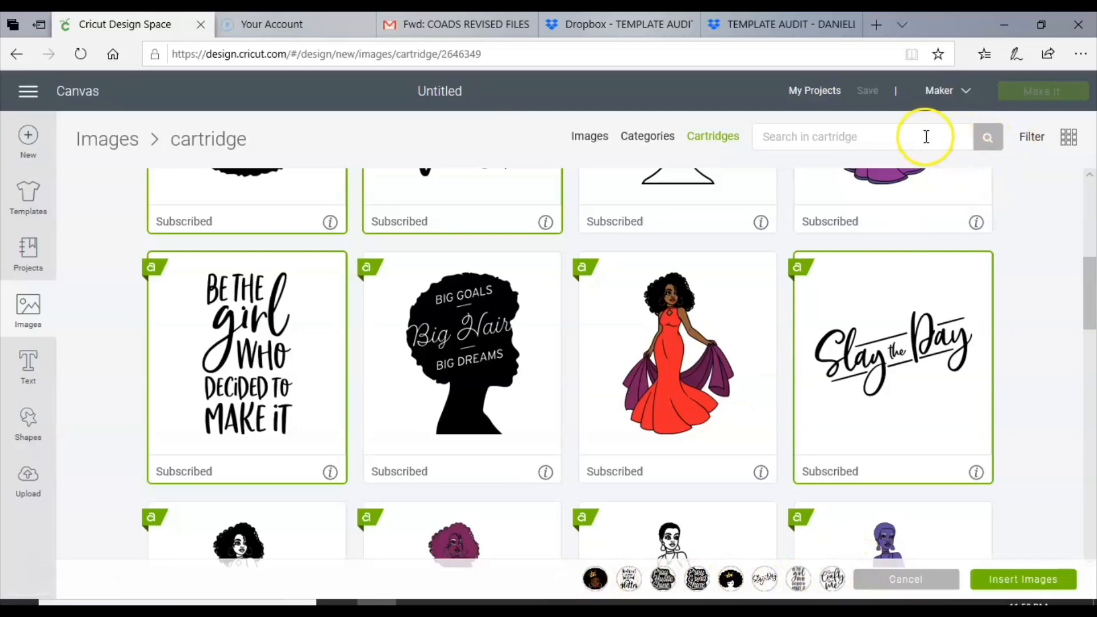
click(589, 136)
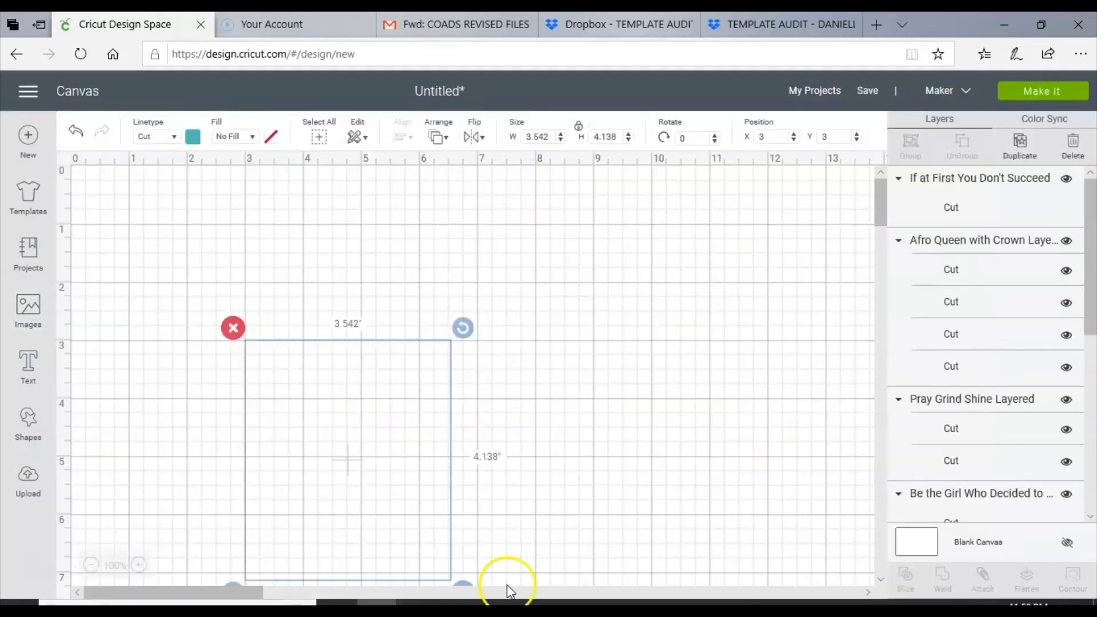
- Move the "If at first you don't succeed" glitter quote out of the stack, to about X 13, Y 3.6
scroll(587, 486, down, 3)
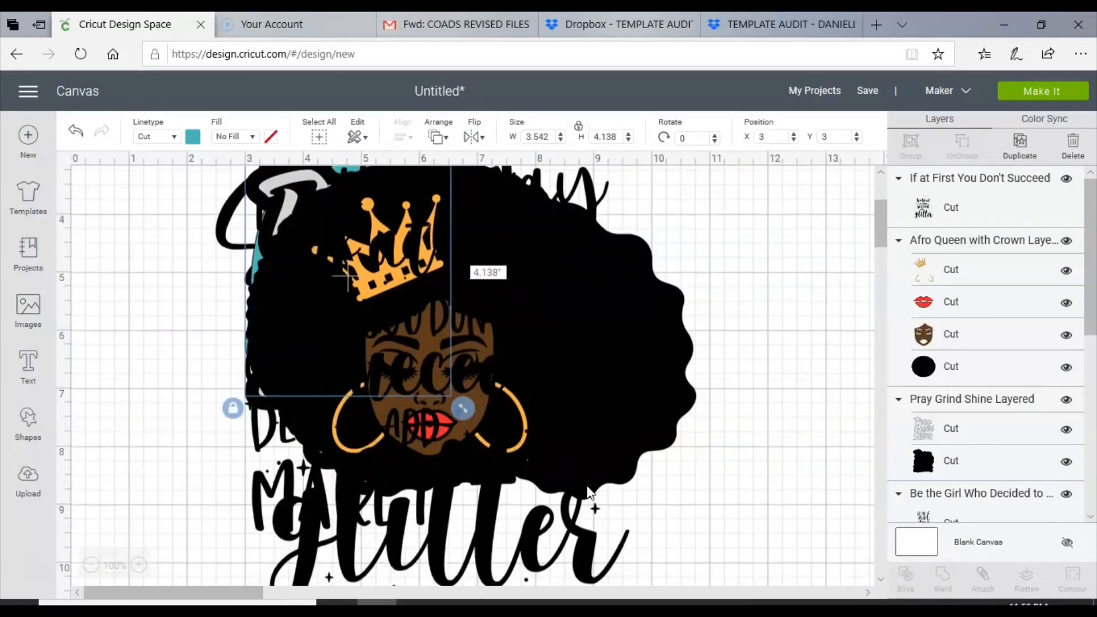
click(421, 362)
drag(407, 314, 649, 405)
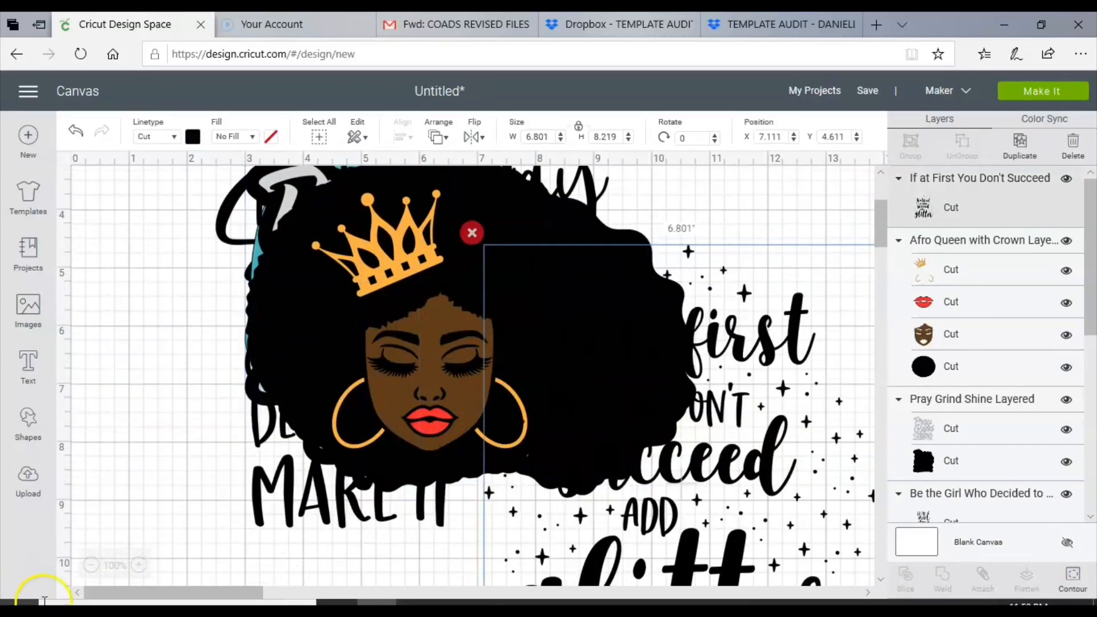
click(91, 566)
click(92, 565)
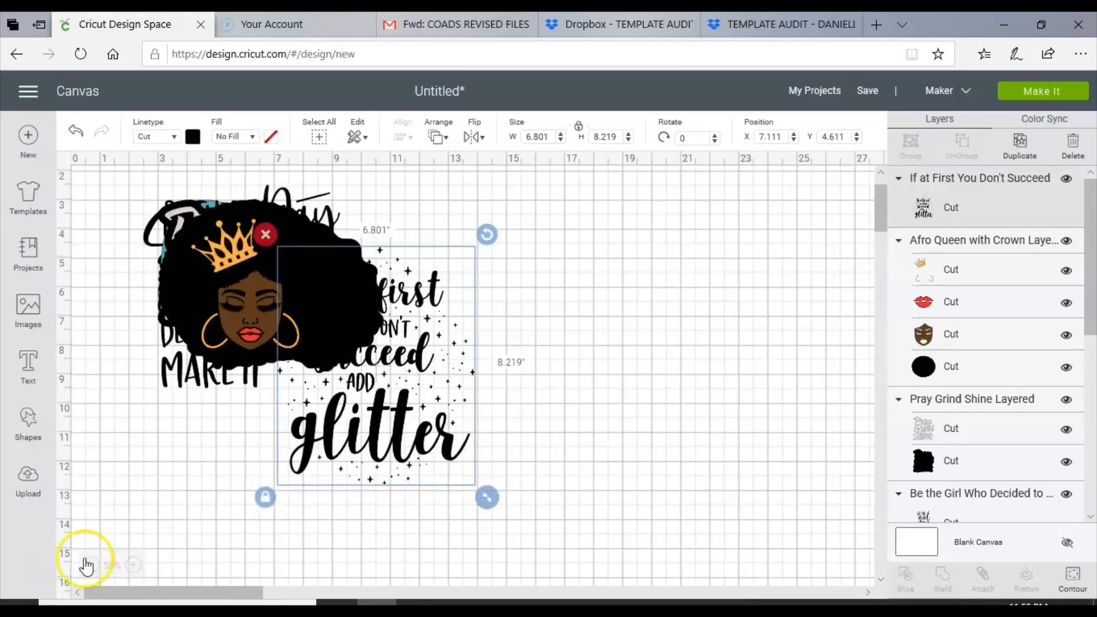
drag(337, 346, 503, 318)
- Spread out the two Afro Queens and the "Pray Grind Shine" and "Pray Hustle Shine" images around the glitter quote
drag(341, 359, 418, 524)
drag(276, 313, 790, 362)
drag(331, 351, 754, 553)
drag(310, 327, 437, 216)
- Separate the remaining stacked pieces: "Be the Girl", the teal planet piece, "Sis Is Crafty" and "Slay the Day"
click(134, 565)
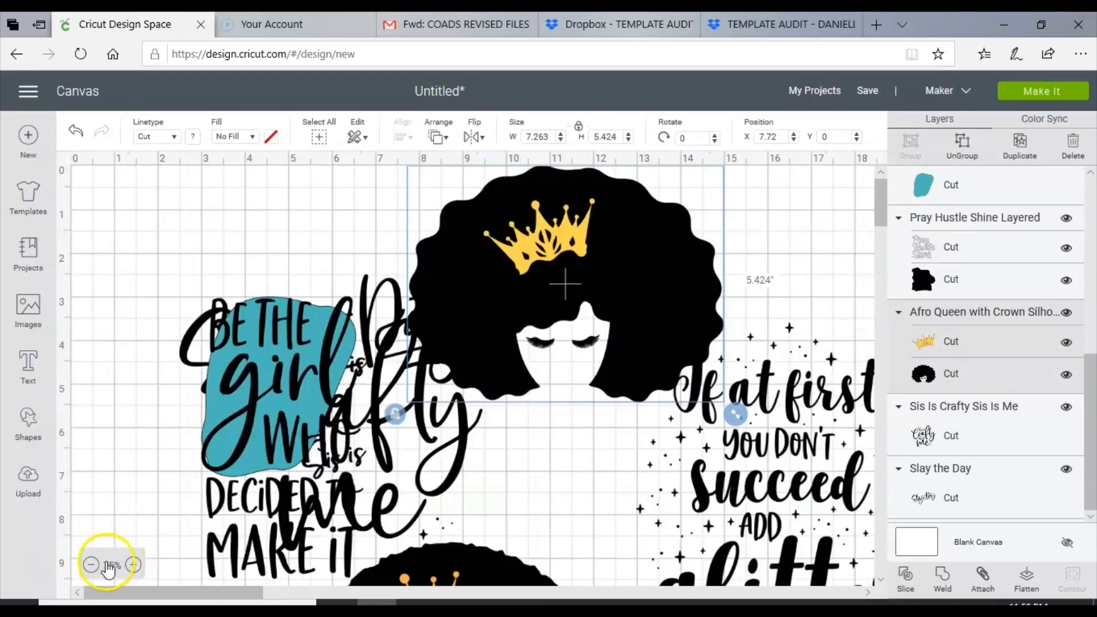
click(99, 569)
click(99, 569)
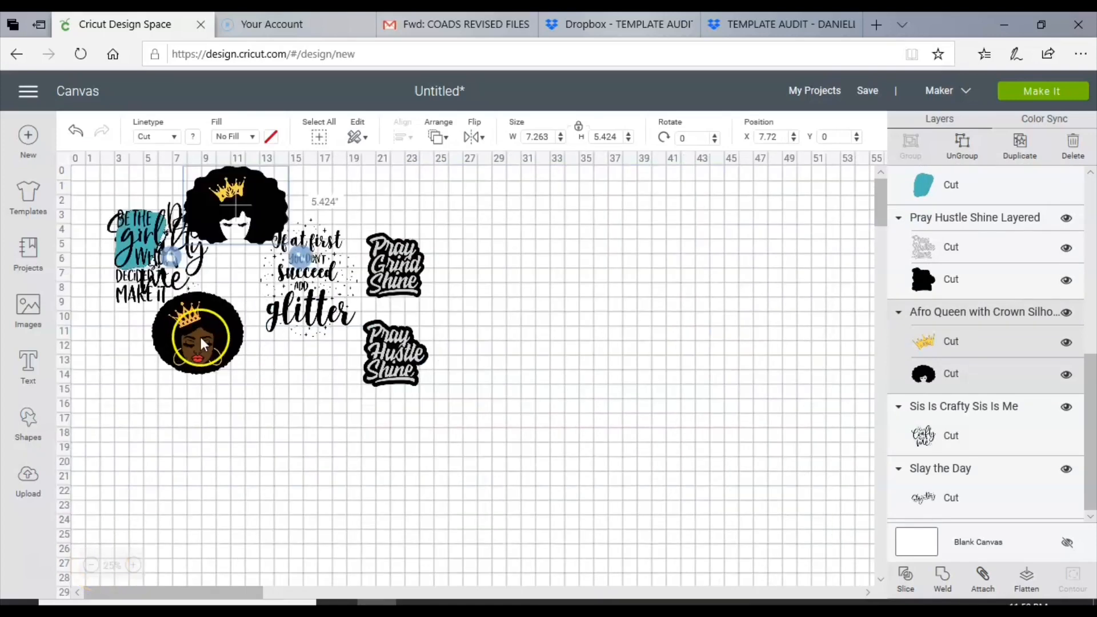
drag(147, 229, 521, 329)
drag(136, 222, 284, 390)
drag(160, 269, 149, 486)
drag(123, 204, 479, 235)
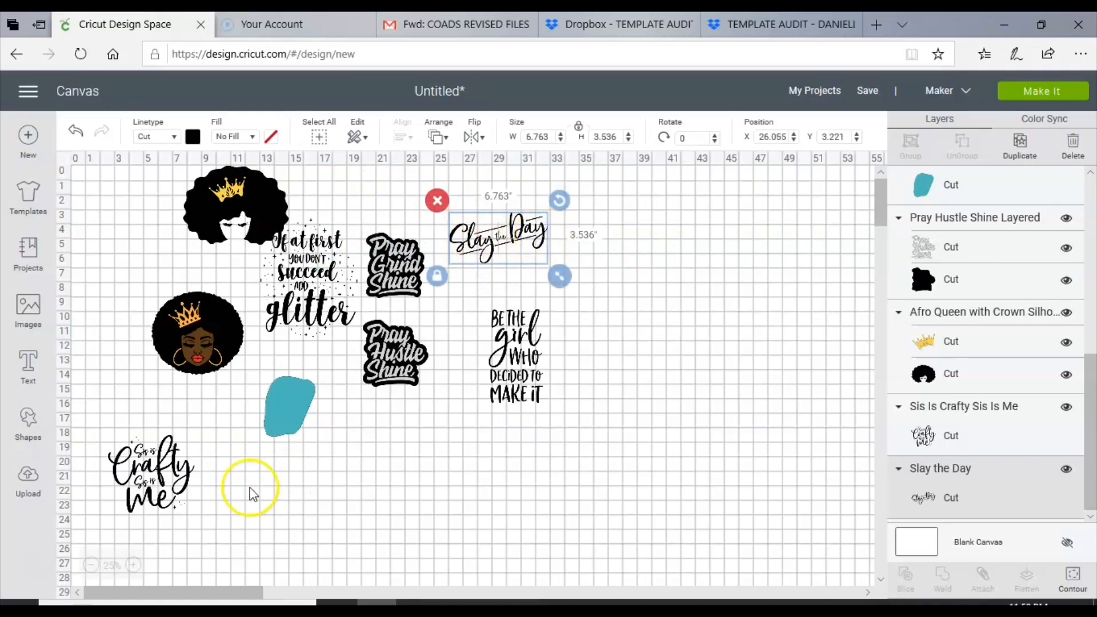
- Move the layered Afro Queen up beneath the silhouette one, to about X 5.6, Y 6.5
click(133, 566)
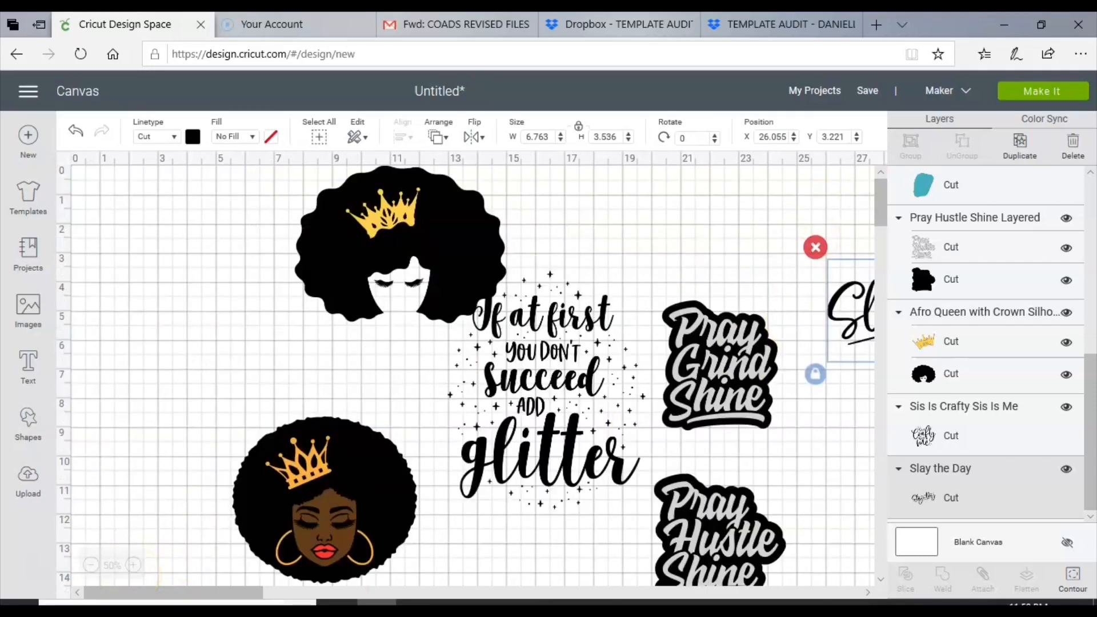
drag(221, 598, 307, 586)
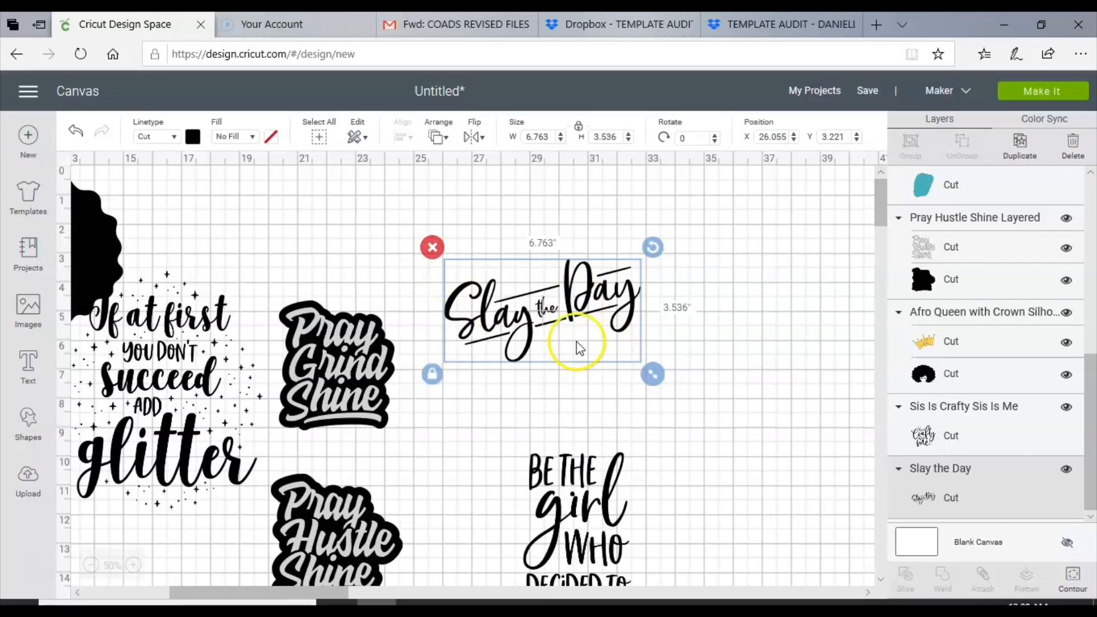
drag(287, 592, 182, 589)
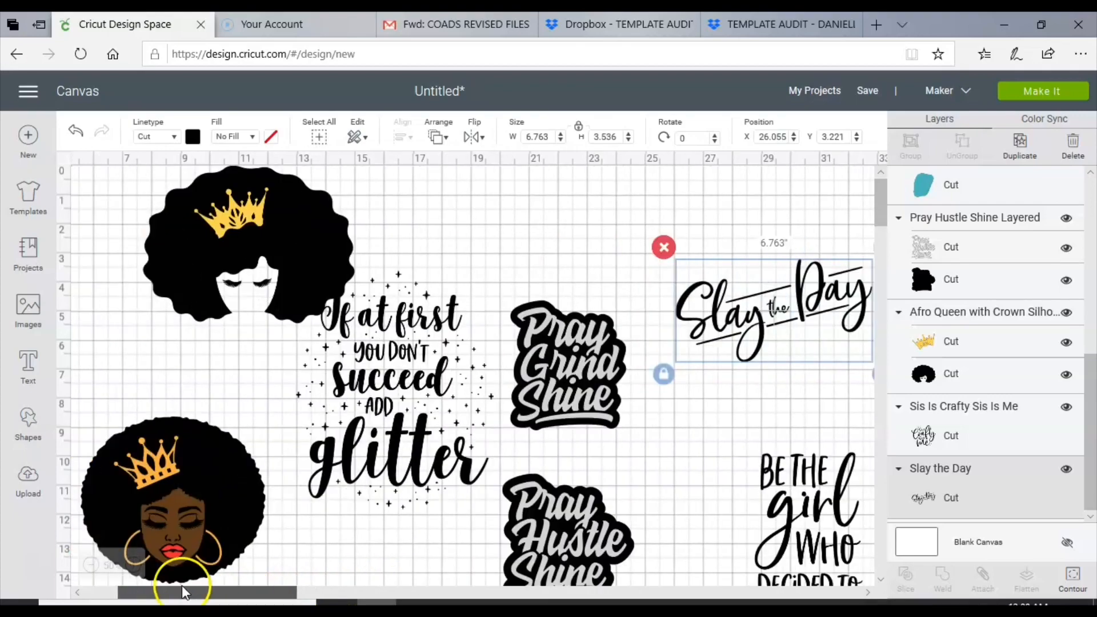
drag(205, 358, 204, 394)
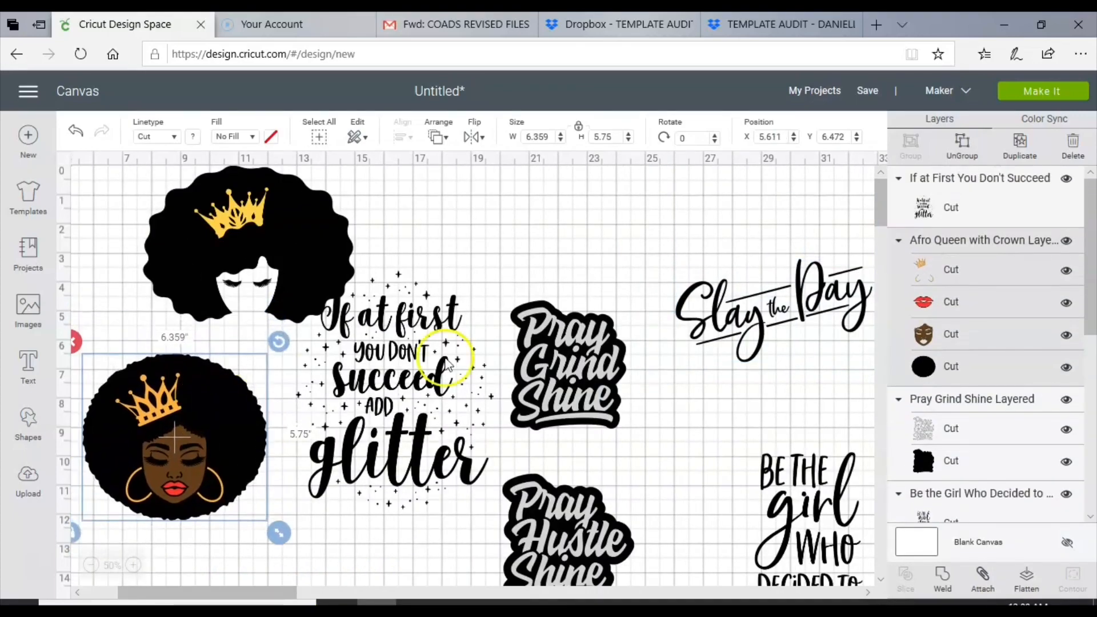
- Set the height of the Afro Queen with Crown Silhouette to 2 inches, keeping its proportions
click(482, 498)
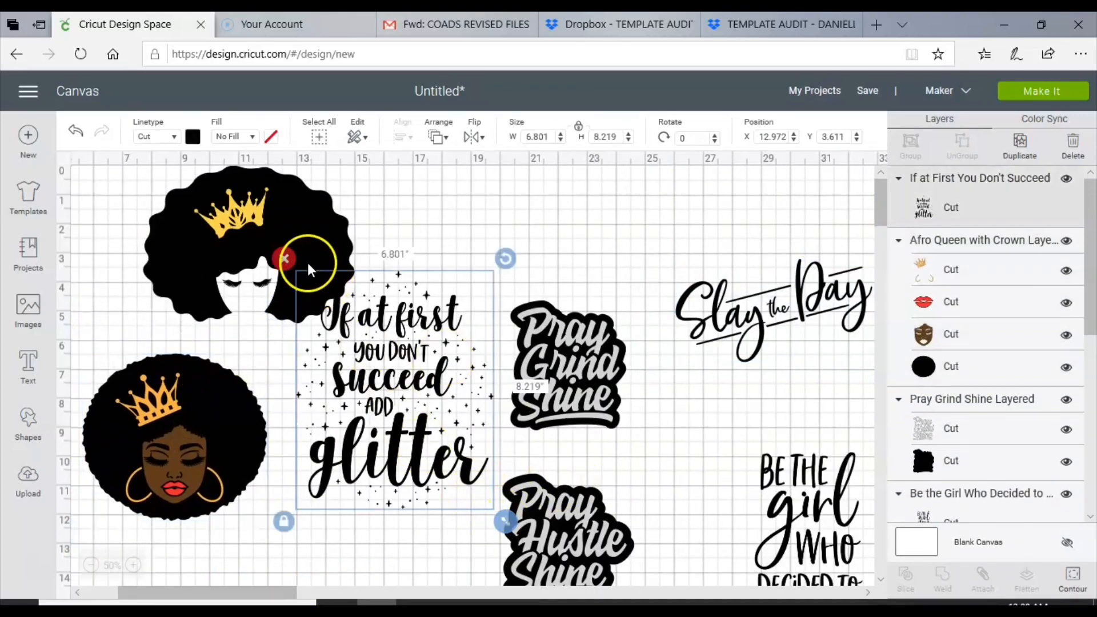
click(234, 243)
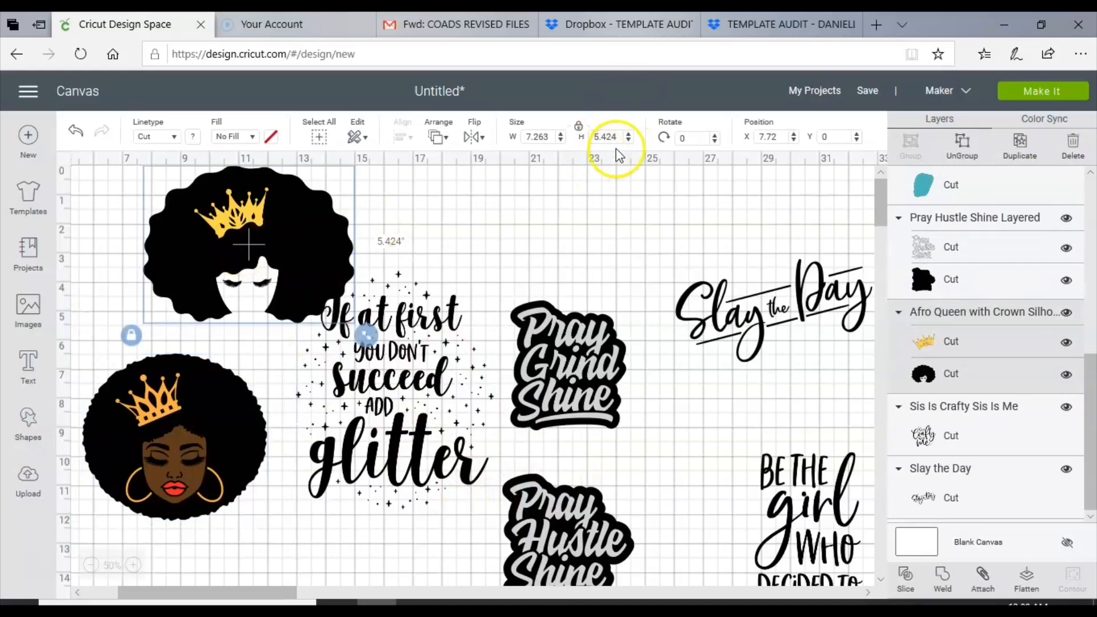
click(540, 137)
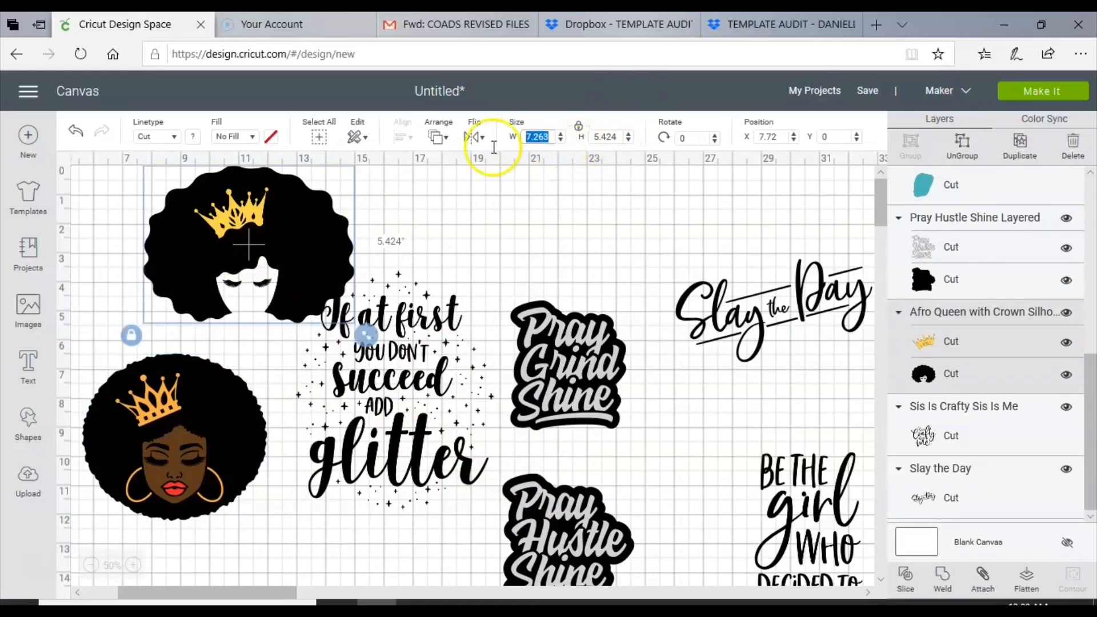
key(Tab)
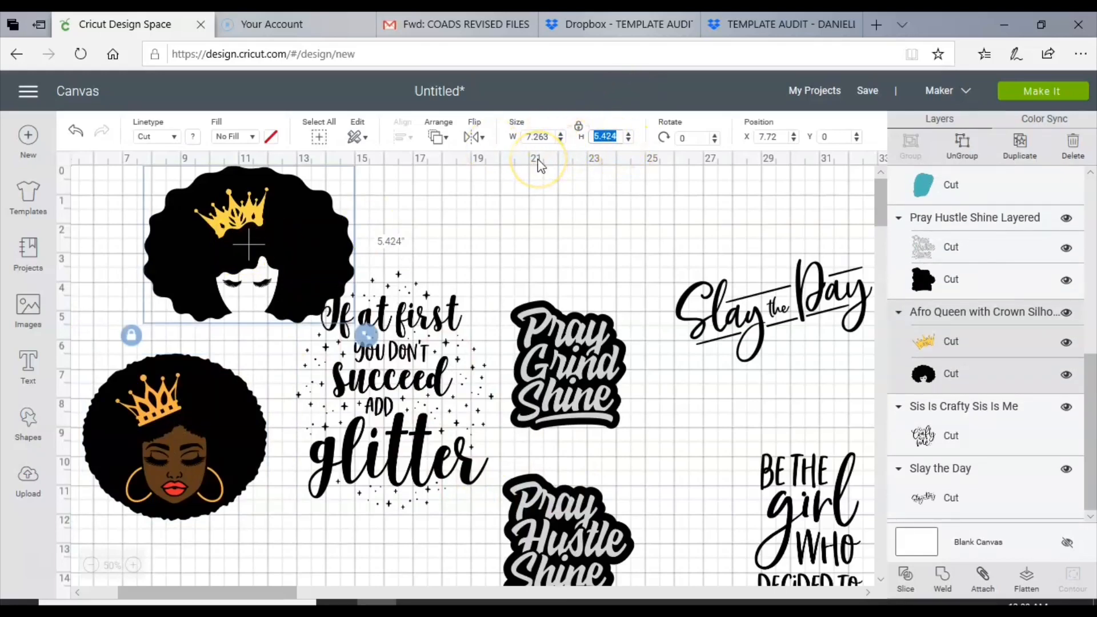
text(2)
key(Return)
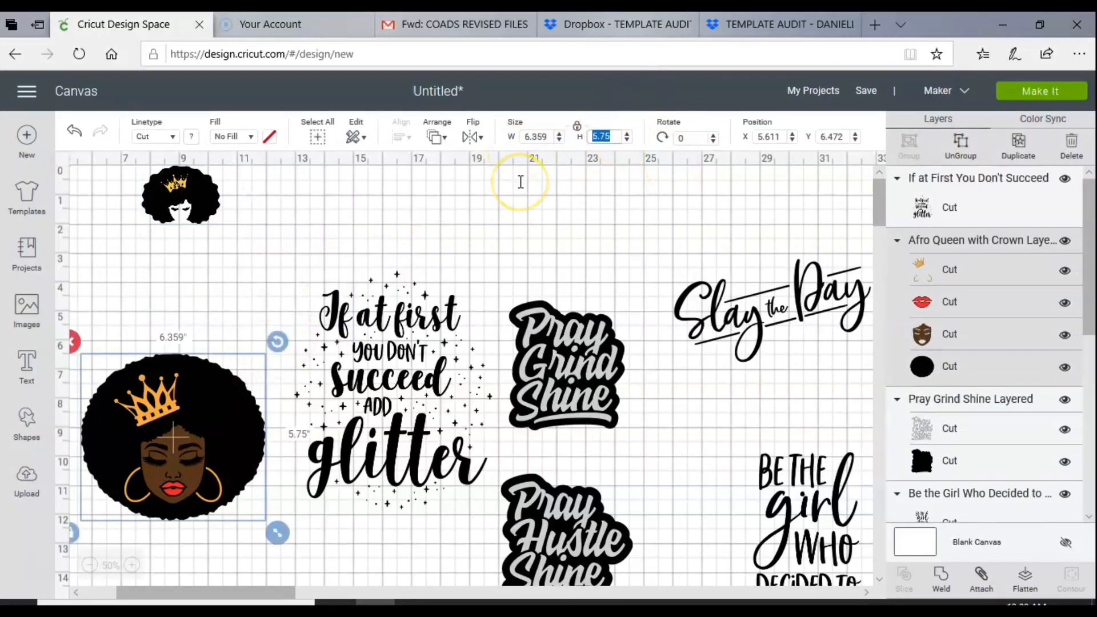
- Set the height of the layered Afro Queen and of the glitter quote to 2 inches each
key(Return)
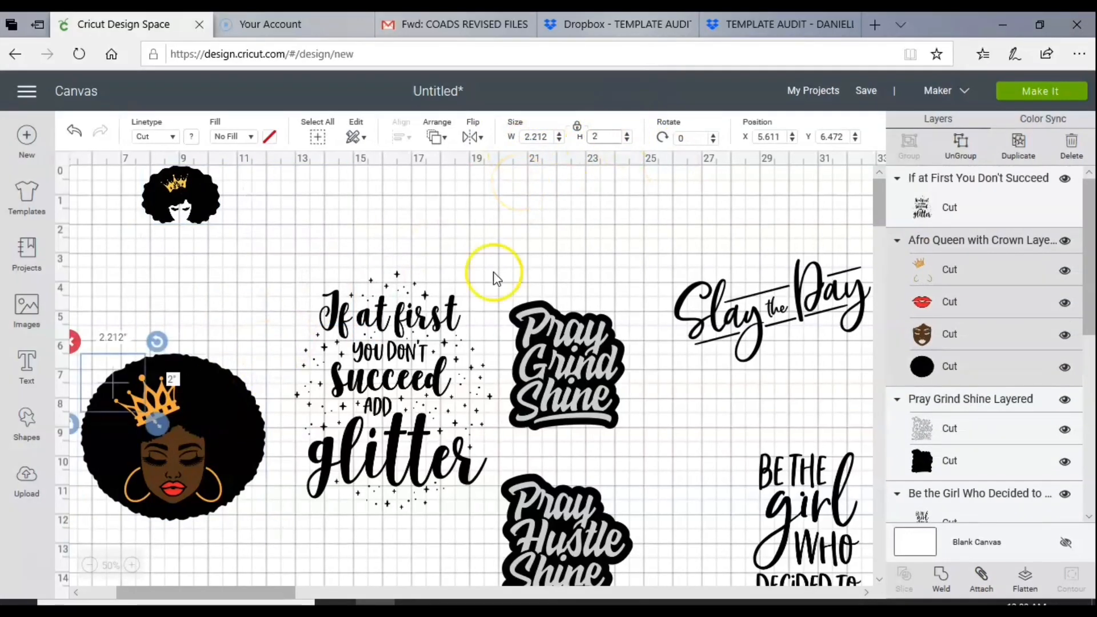
click(490, 274)
key(Return)
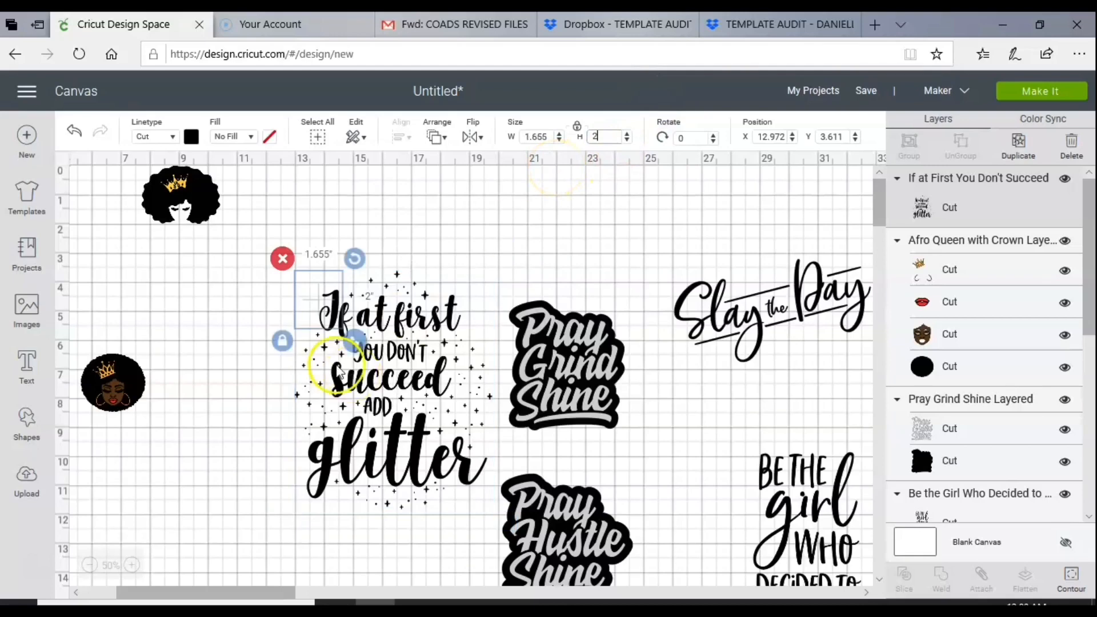
- Set the height of the layered "Pray Grind Shine" image to 2 inches
click(537, 343)
drag(615, 136, 568, 136)
text(2)
key(Return)
- Set the "Slay the Day" image's height to 2 inches and place it just above "Pray Grind Shine"
click(694, 318)
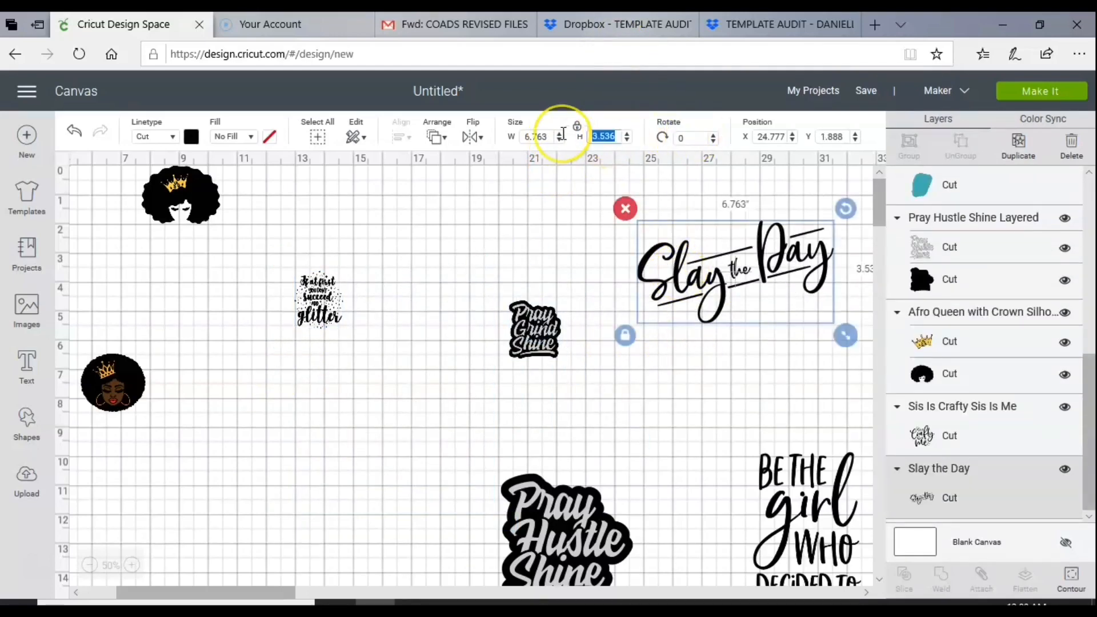
text(2)
key(Return)
drag(686, 265, 567, 256)
- Move "Pray Hustle Shine" below the glitter quote and set its height to 2 inches
drag(595, 523, 423, 417)
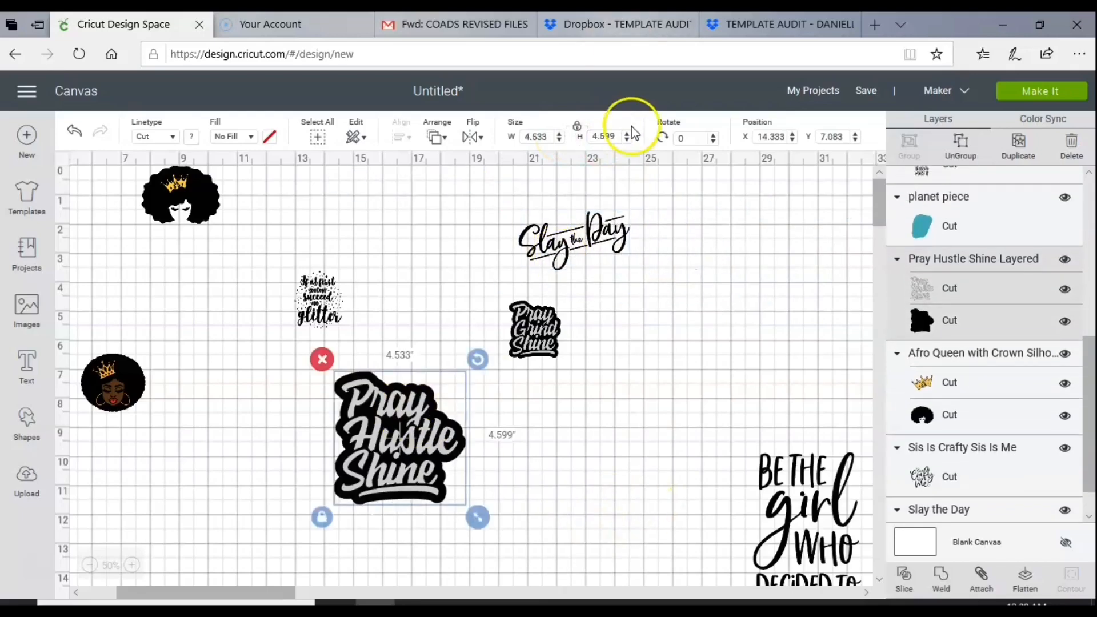
drag(616, 136, 569, 136)
text(2)
key(Return)
- Move "Be the Girl Who Decided to Make It" below "Pray Grind Shine" and set its height to 2 inches
drag(776, 493, 548, 477)
drag(616, 137, 530, 144)
text(2)
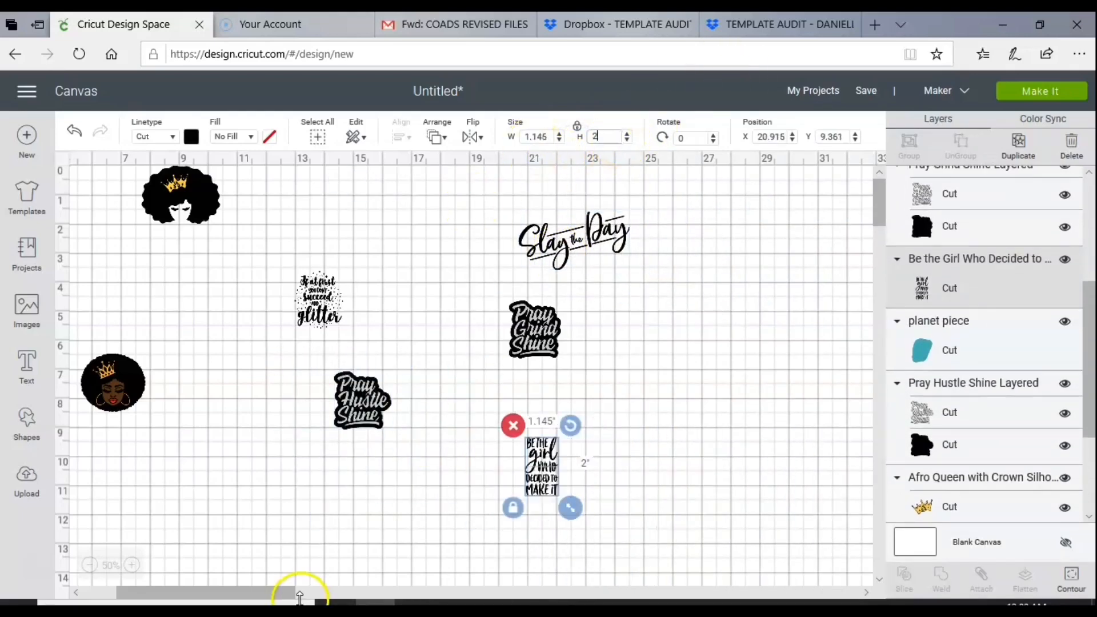
- Set the height of the "Sis Is Crafty Sis Is Me" image to 2 inches
drag(292, 593, 337, 592)
click(90, 565)
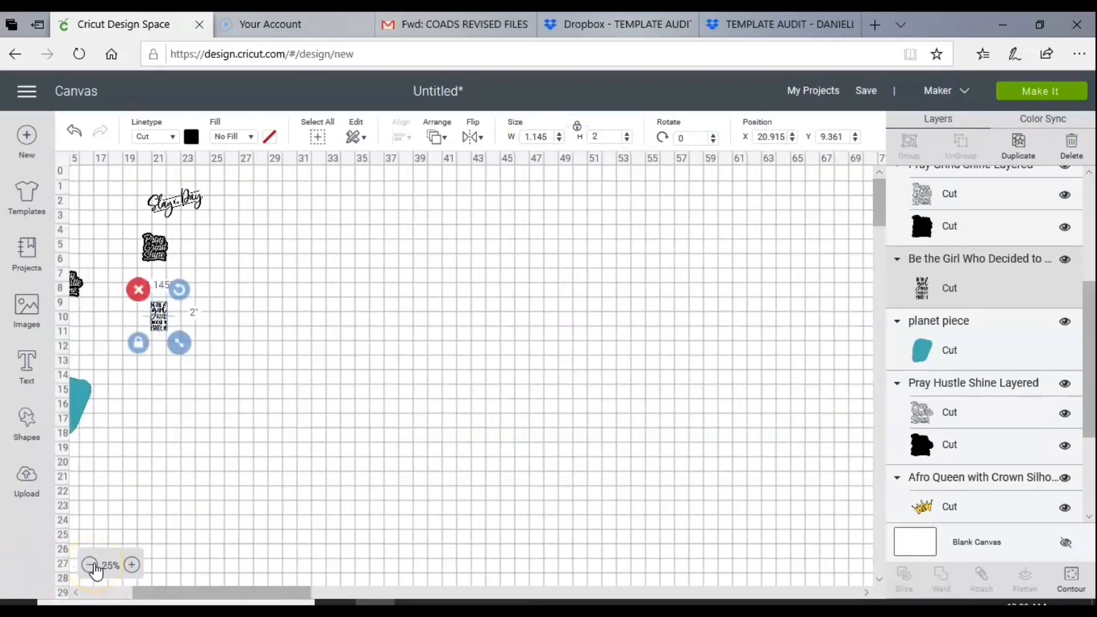
drag(221, 588, 169, 591)
click(147, 465)
click(610, 137)
drag(610, 137, 547, 153)
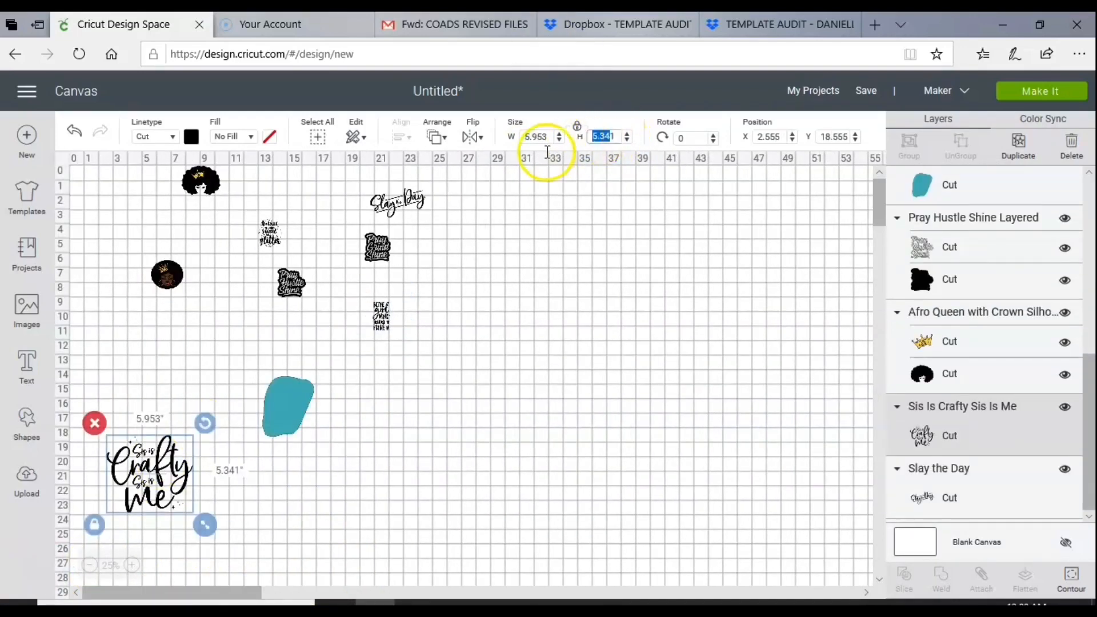
key(Return)
- Set the height of the teal planet piece to 2 inches and deselect it
click(308, 423)
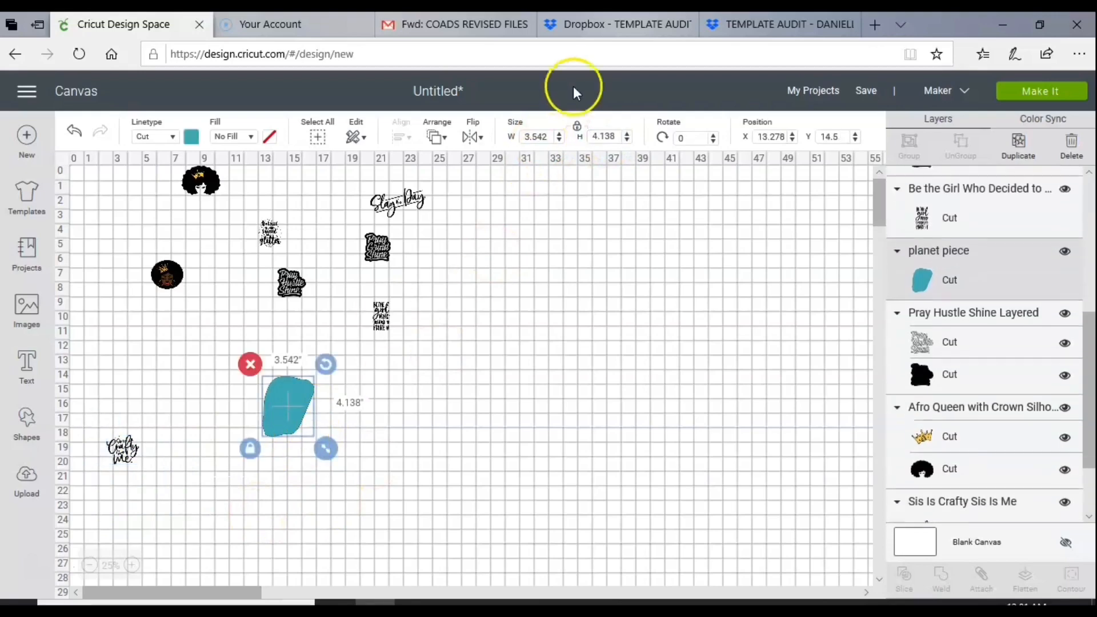
drag(608, 139, 552, 146)
text(2)
key(Return)
click(235, 583)
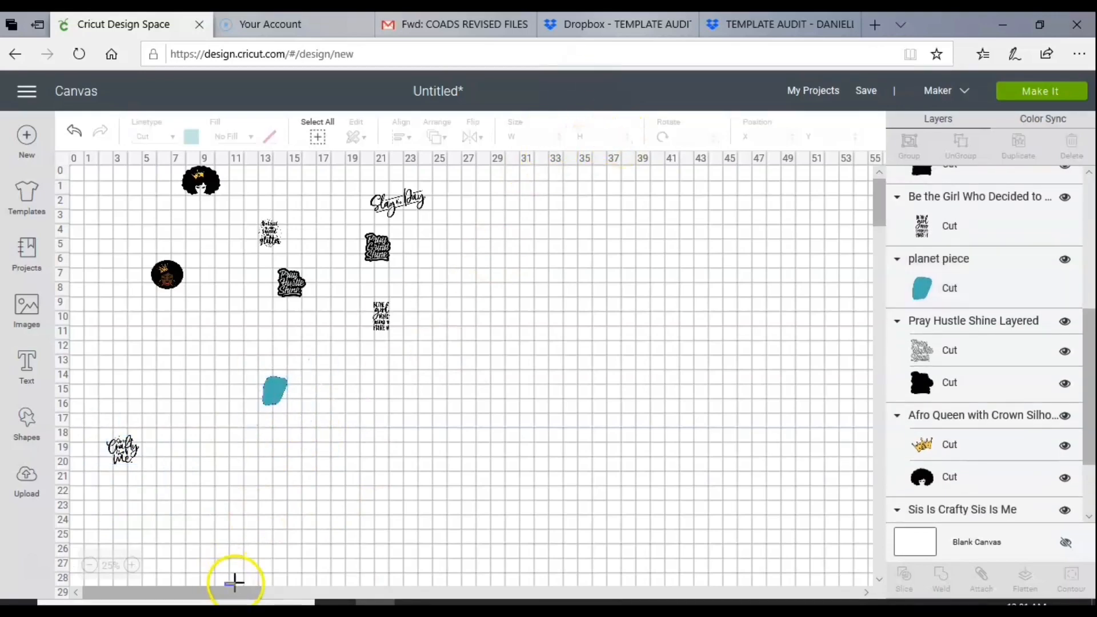
- Move "Sis Is Crafty Sis Is Me" and the teal planet piece up, placing the planet piece just below "Pray Hustle Shine"
click(132, 565)
scroll(160, 578, down, 3)
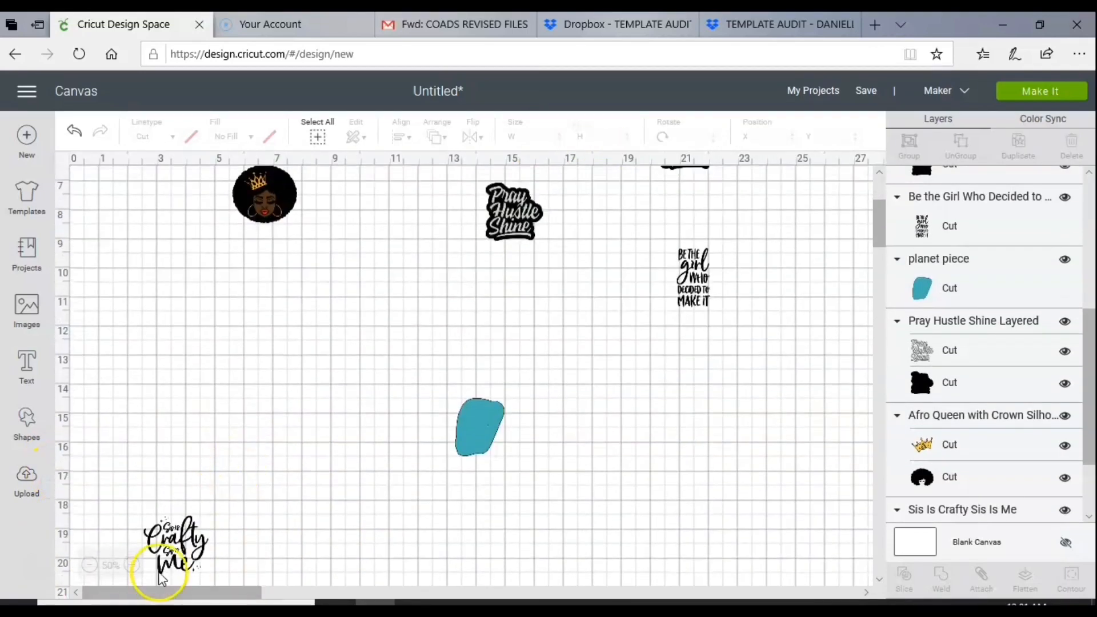
drag(169, 546, 366, 263)
drag(479, 383, 529, 275)
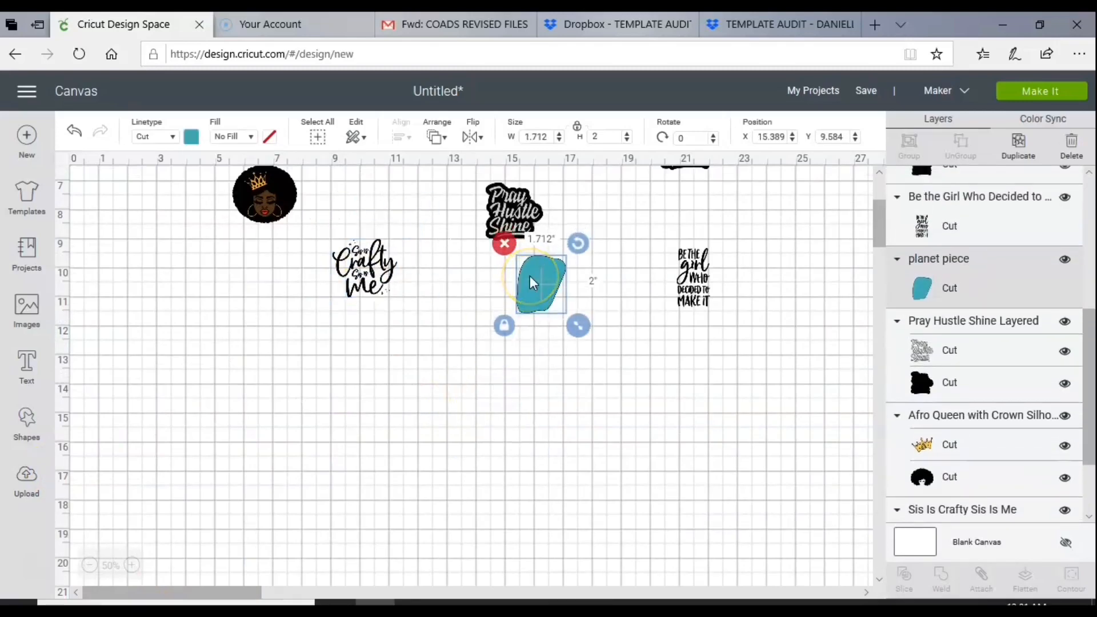
scroll(408, 286, down, 1)
scroll(408, 286, up, 3)
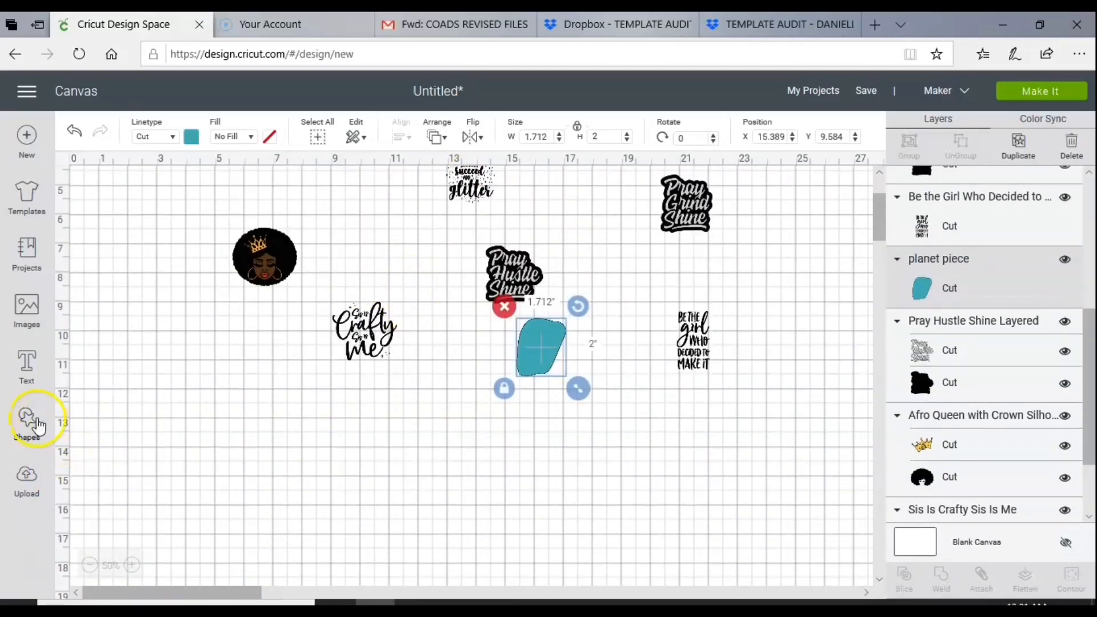
- Insert a square shape on the canvas and search the image library for "banner"
click(37, 426)
click(91, 313)
click(35, 320)
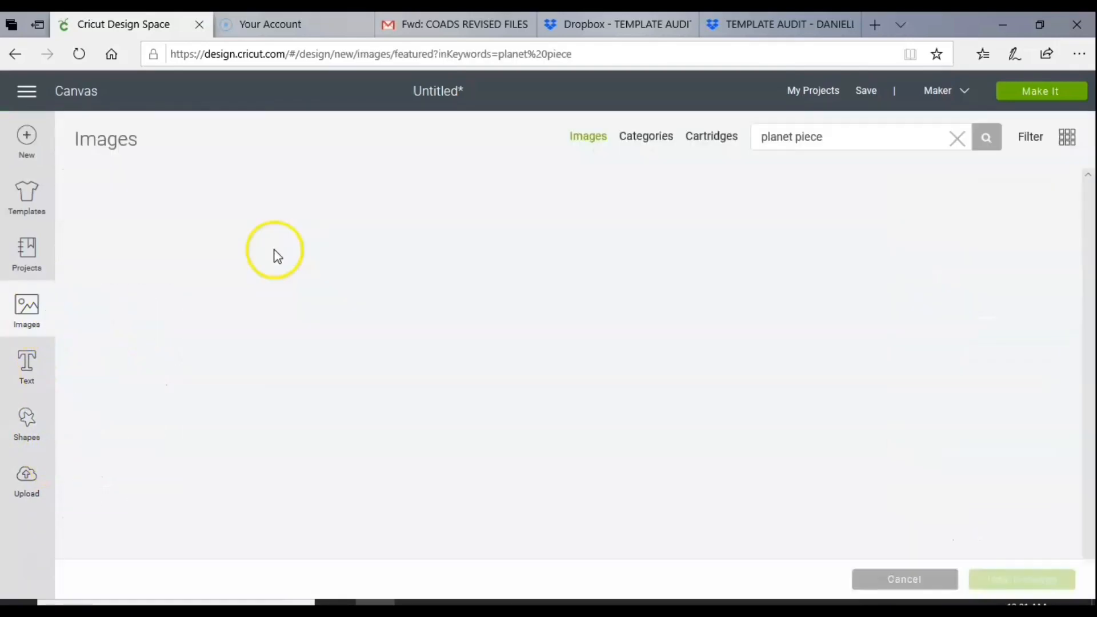
drag(841, 130, 756, 152)
text(banner)
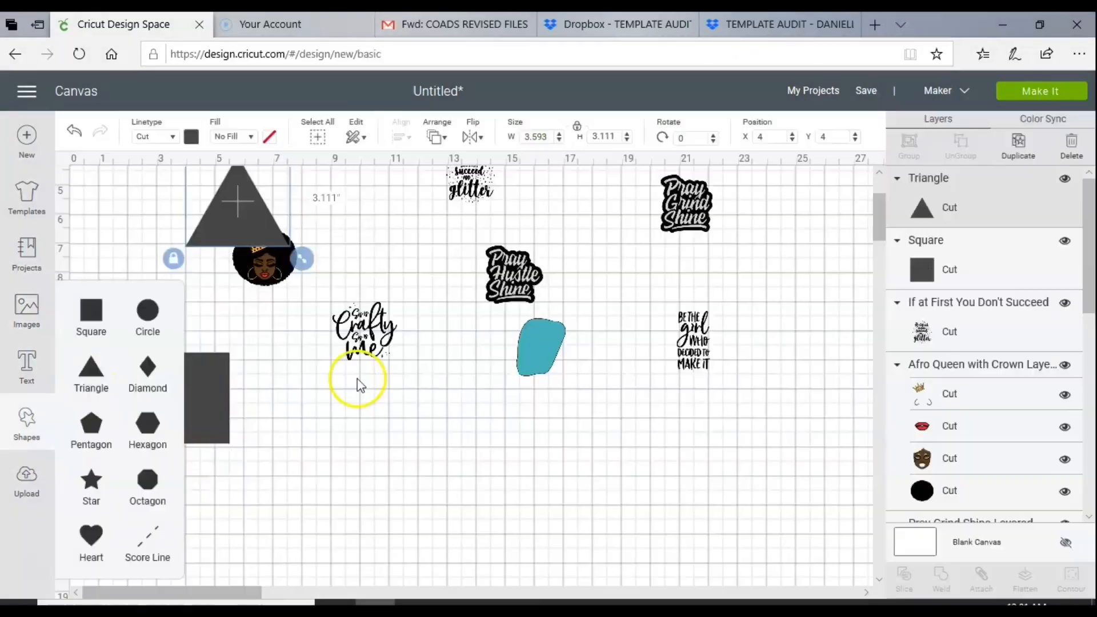
- Place a wide triangle over the lower end of the yellow square and slice the two shapes
scroll(360, 385, down, 3)
drag(238, 179, 182, 427)
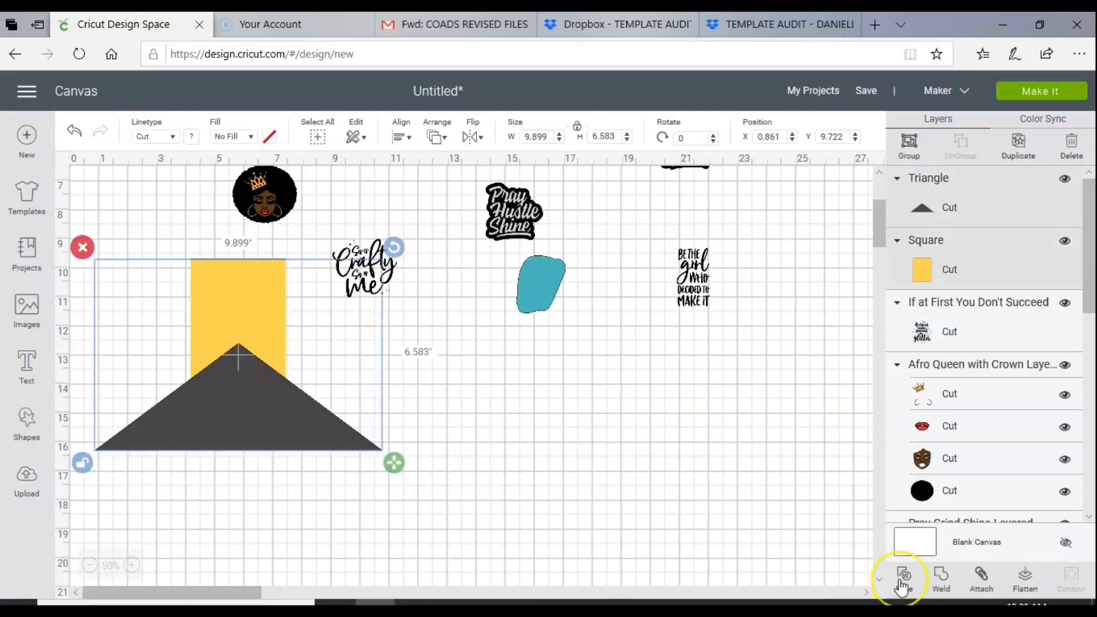
click(902, 586)
- Pull the notched yellow banner away from the slice and delete the three leftover pieces
drag(242, 338, 484, 444)
drag(296, 494, 200, 338)
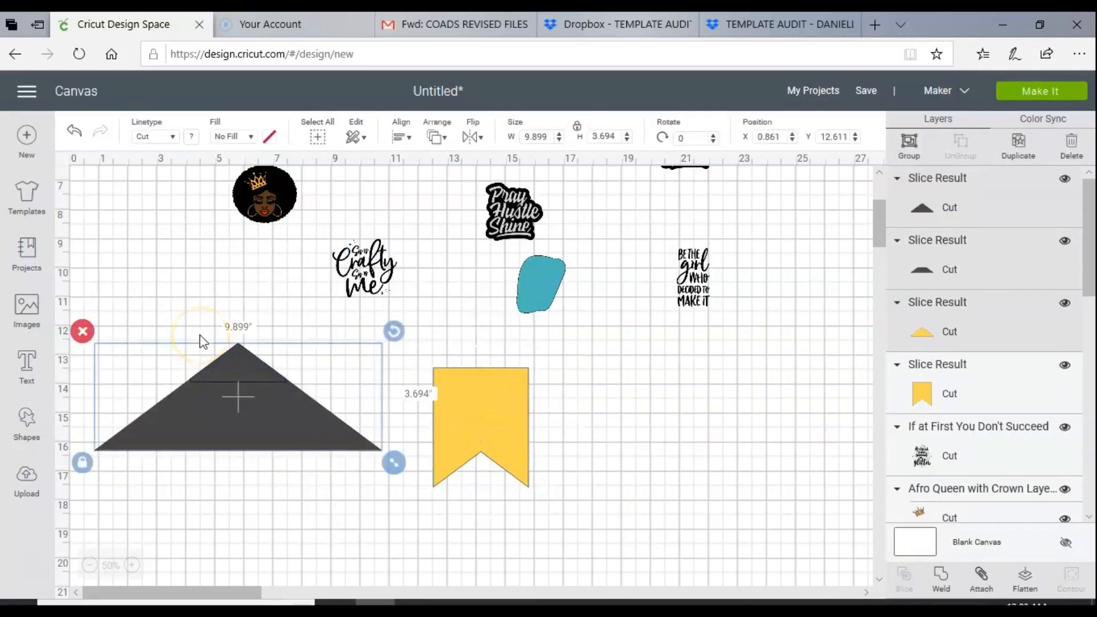
click(1070, 156)
- Set the yellow banner's height to 2 inches and place it below the layered Afro Queen image
drag(482, 403, 397, 381)
scroll(563, 357, up, 1)
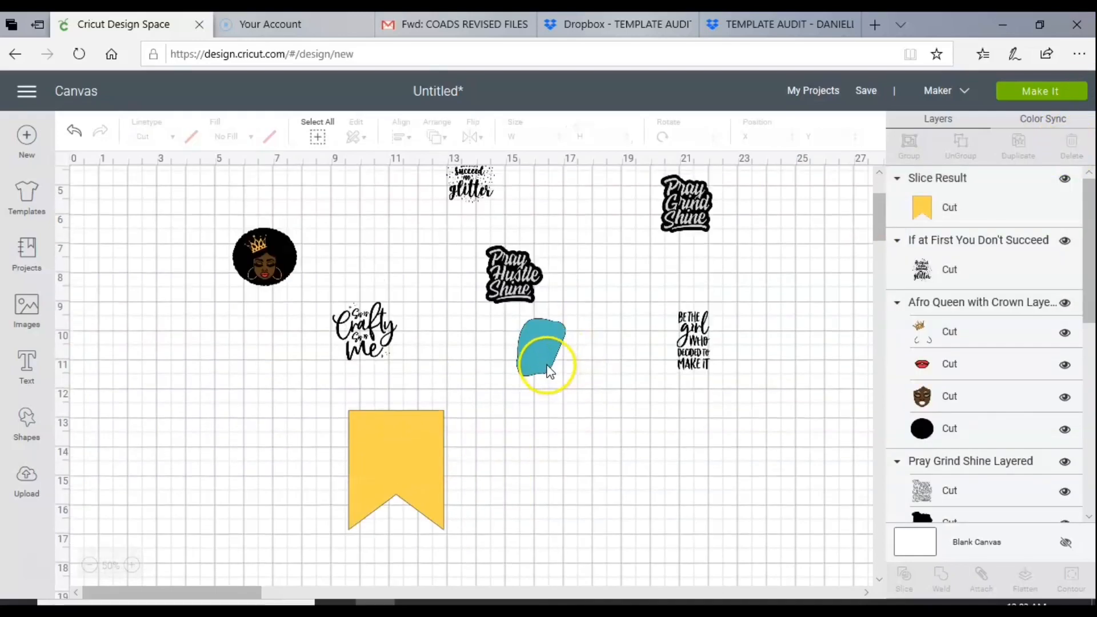
drag(384, 474, 348, 343)
scroll(348, 343, up, 1)
double_click(618, 134)
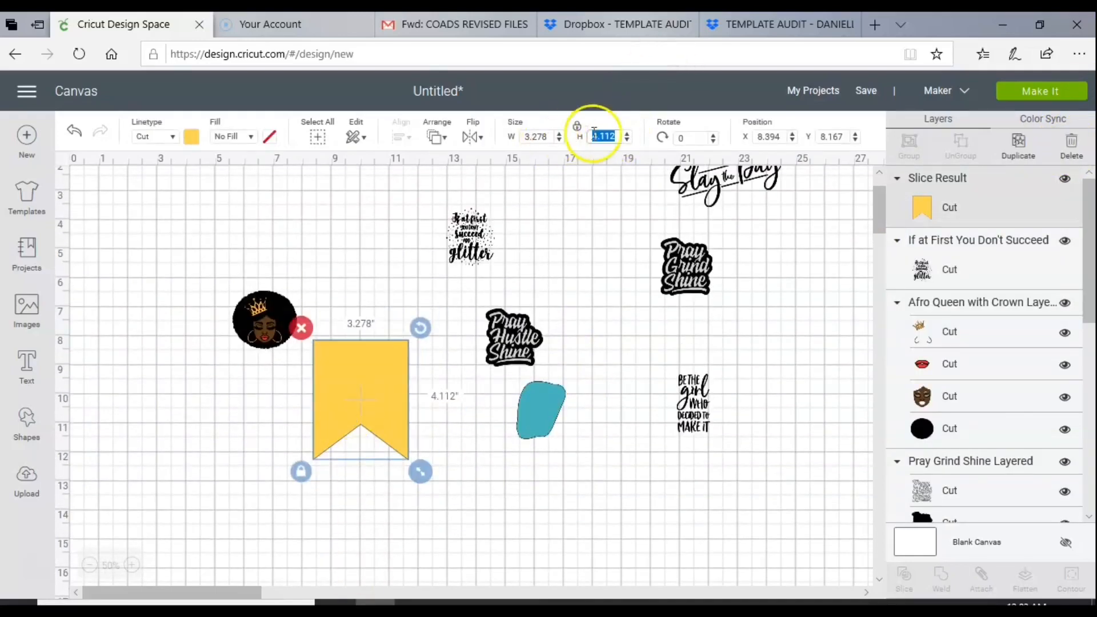
text(2)
drag(345, 378, 284, 445)
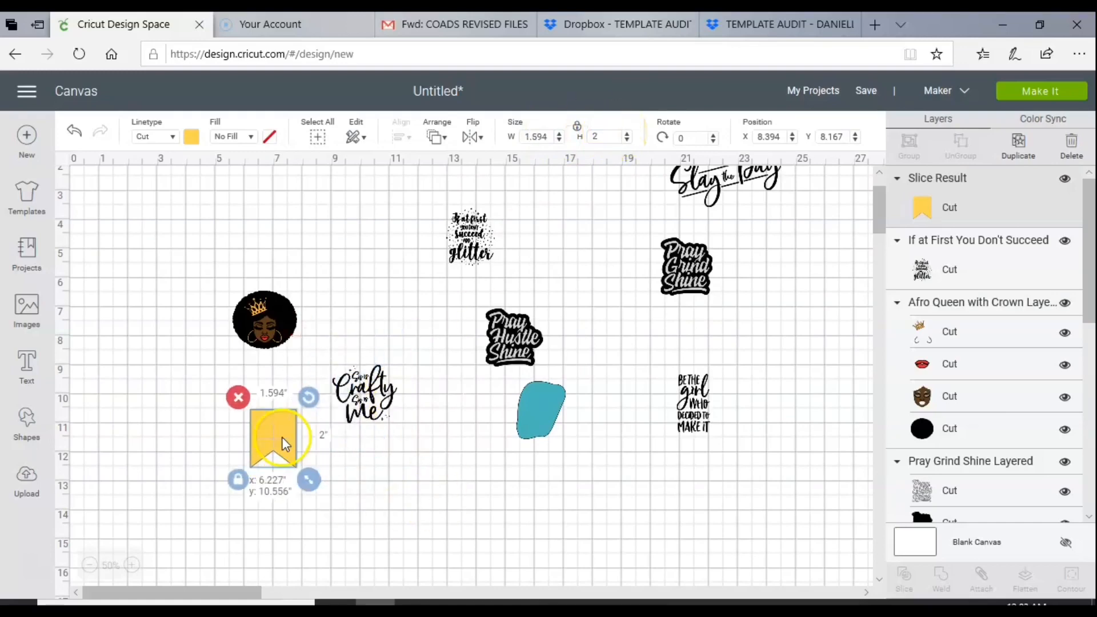
- Shrink "Sis Is Crafty Sis Is Me" to about 1.17 by 1.05 inches and move it onto the yellow banner
click(366, 394)
click(133, 566)
click(132, 565)
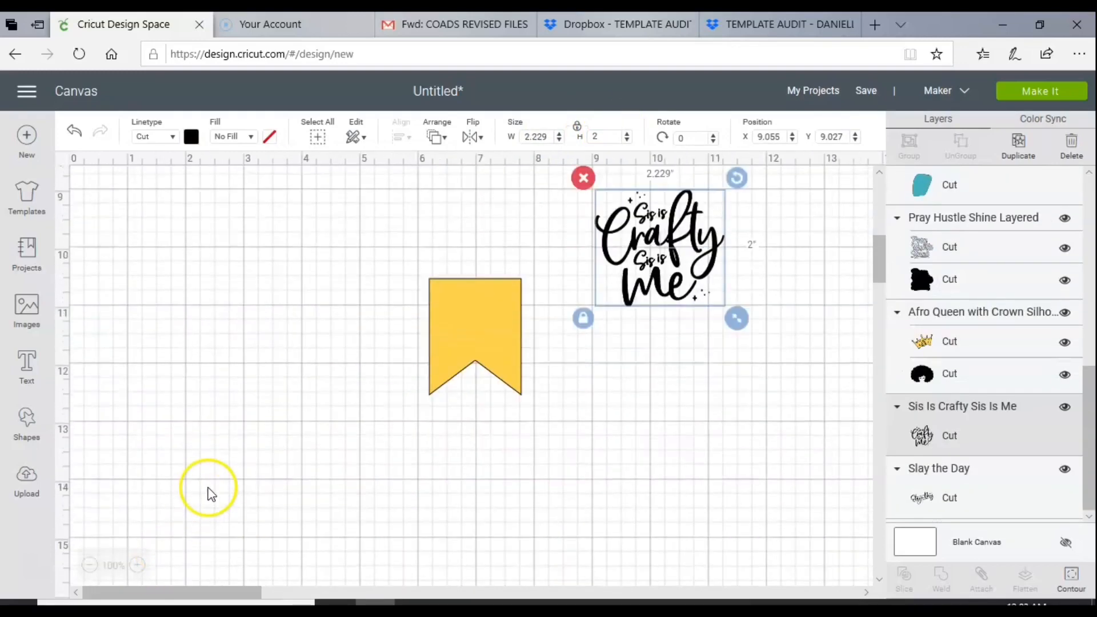
scroll(208, 490, up, 1)
drag(737, 380, 679, 318)
drag(631, 274, 491, 395)
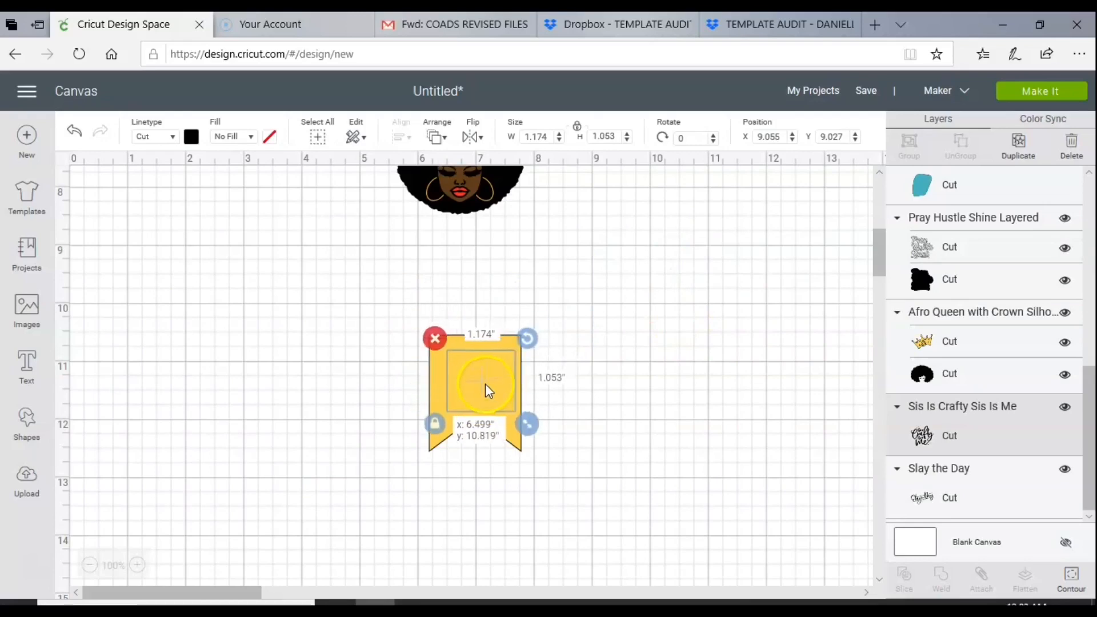
- Bring "Sis Is Crafty Sis Is Me" in front of the banner, centre it there and enlarge it to about 1.29 inches wide
click(438, 137)
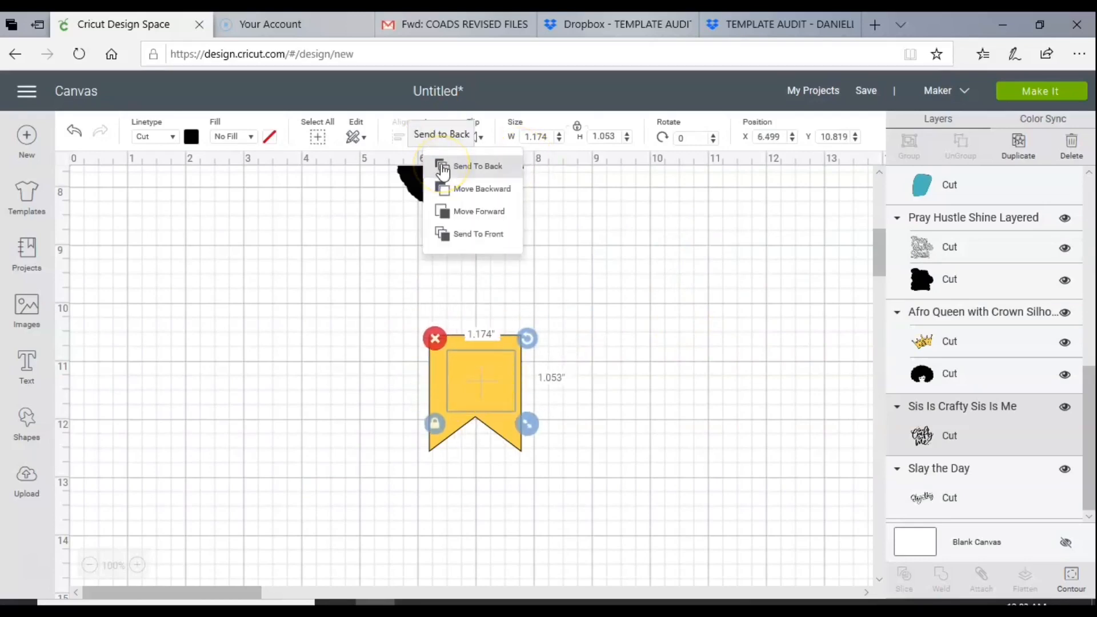
click(457, 233)
drag(499, 394, 489, 389)
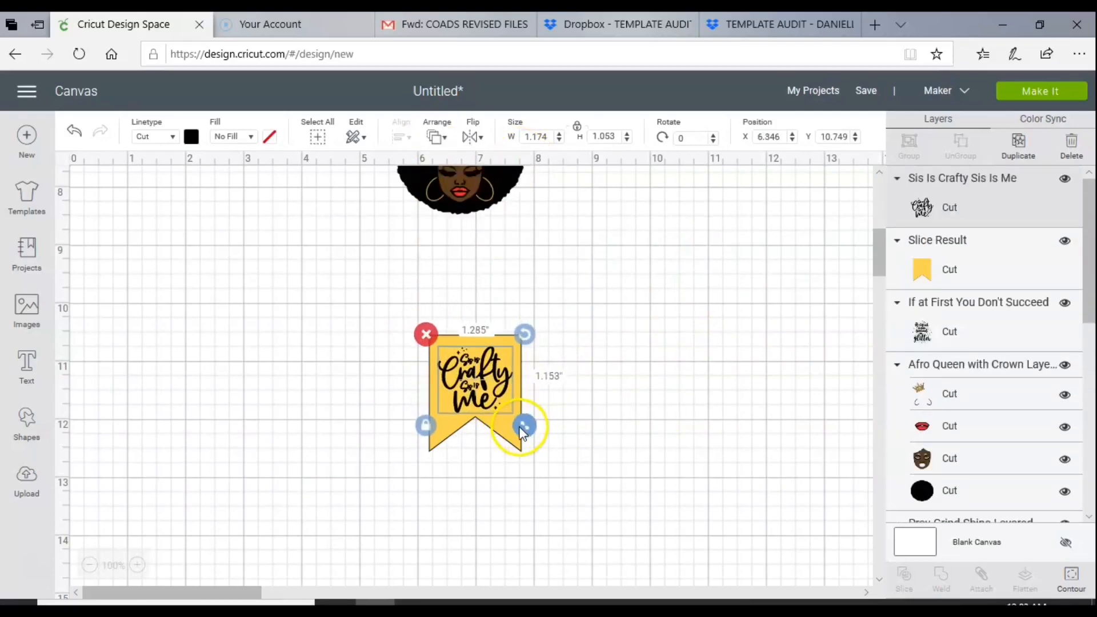
- Move the banner together with its text and the layered Afro Queen image up the canvas, side by side
drag(554, 473, 391, 305)
drag(483, 401, 308, 212)
scroll(357, 402, up, 5)
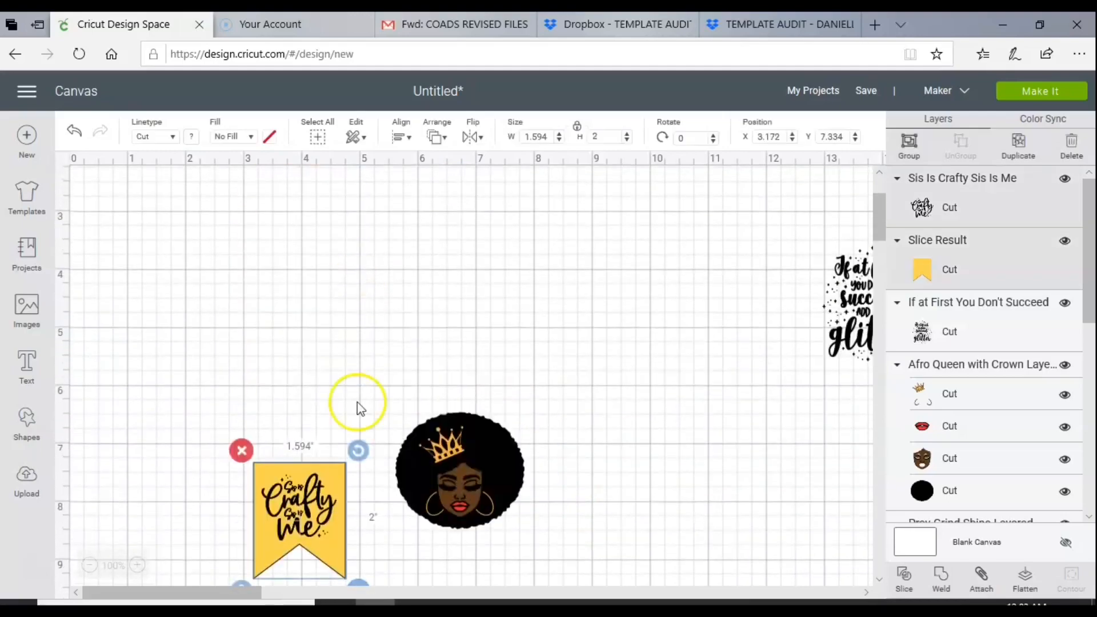
drag(298, 502, 275, 324)
drag(459, 489, 420, 365)
drag(269, 599, 284, 599)
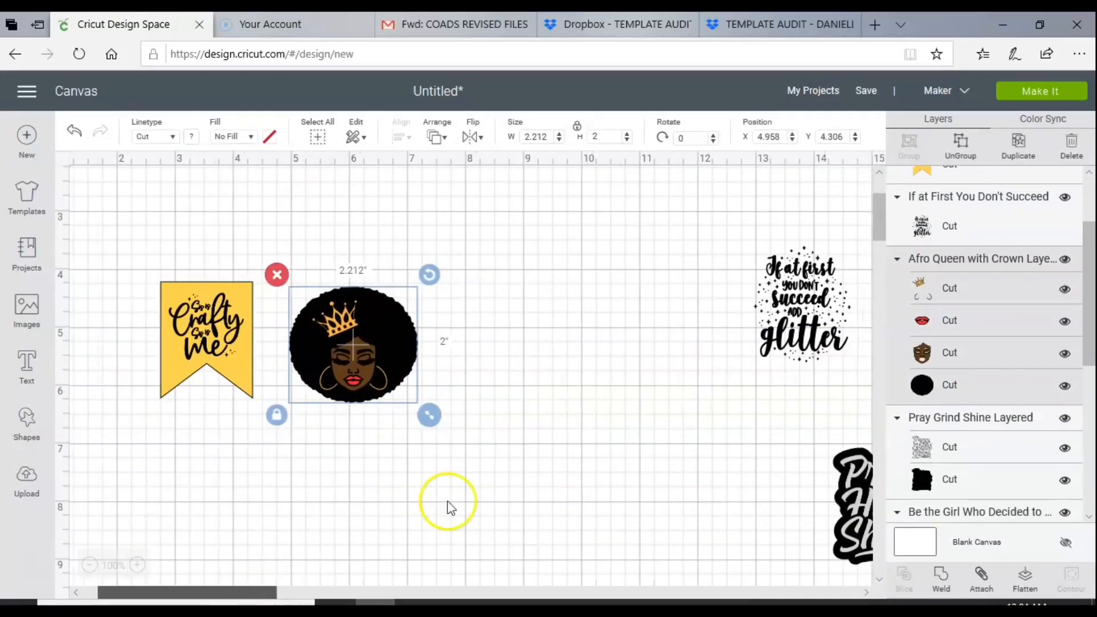
- Place the glitter quote beside the layered Afro Queen image and "Pray Hustle Shine" above the yellow banner
drag(758, 337, 441, 387)
drag(868, 529, 178, 231)
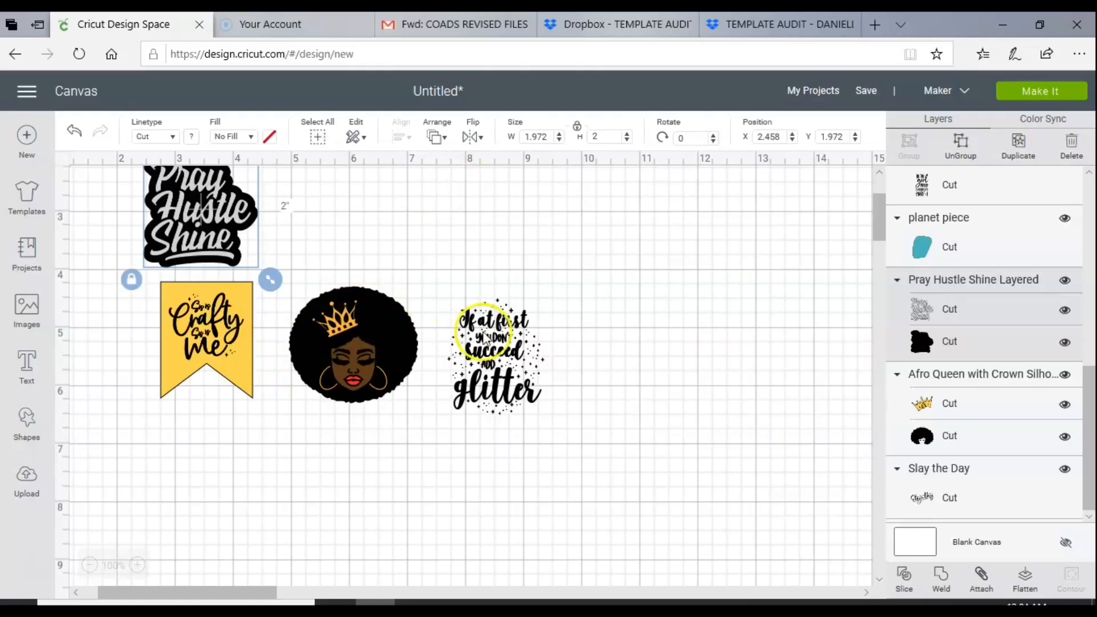
drag(495, 356, 495, 319)
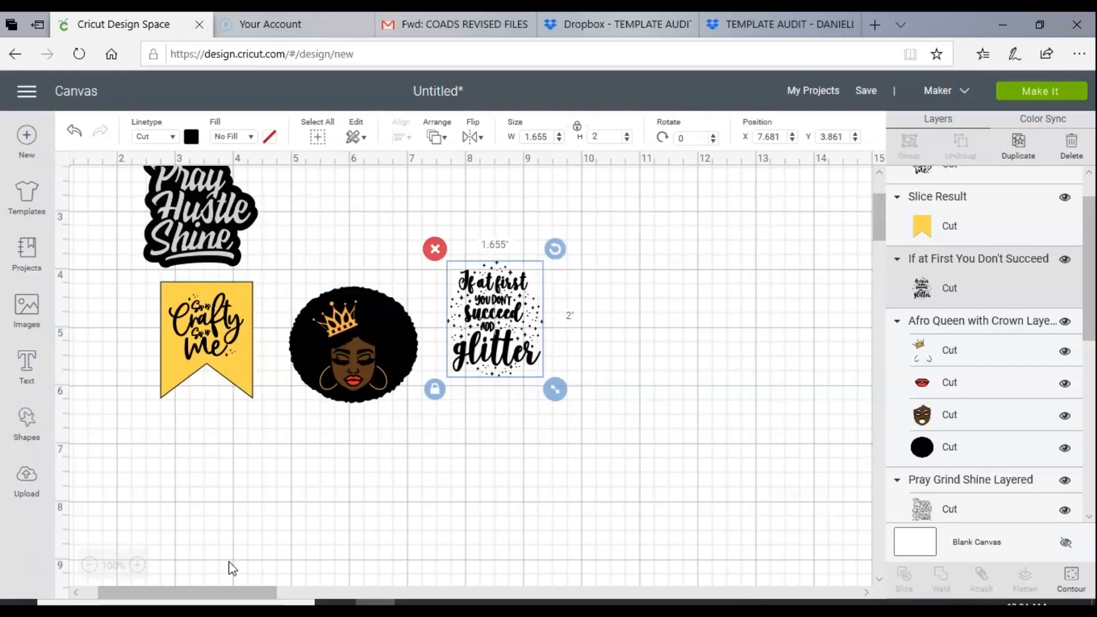
- Move the teal planet piece behind the glitter quote and enlarge it to about 2.54 by 2.97 inches
scroll(666, 428, up, 2)
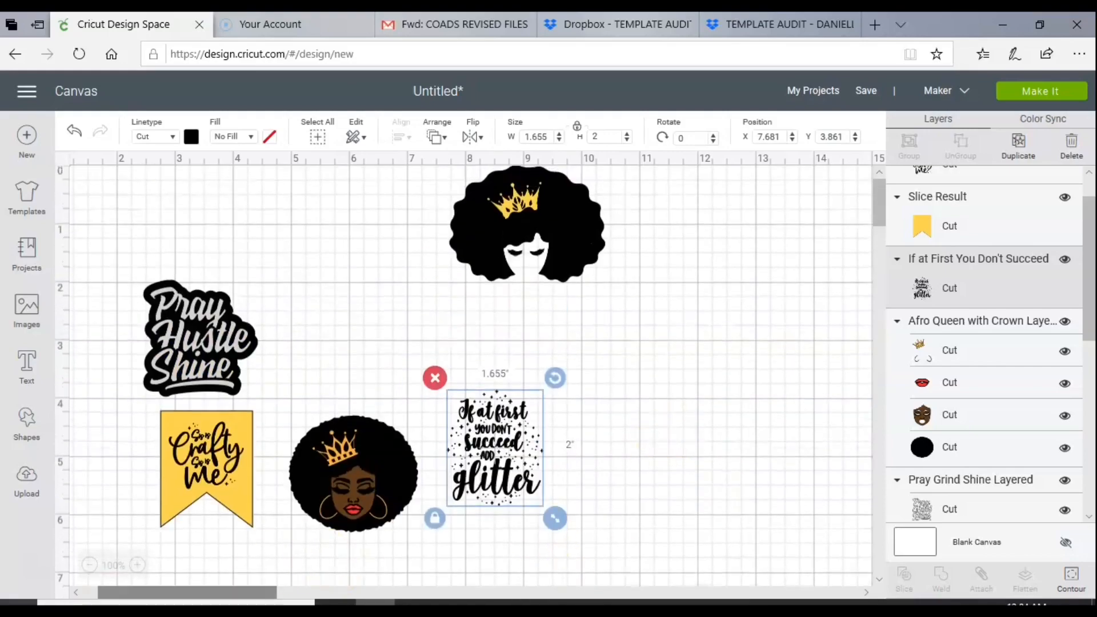
click(90, 565)
click(89, 565)
drag(471, 478, 235, 316)
drag(283, 347, 302, 370)
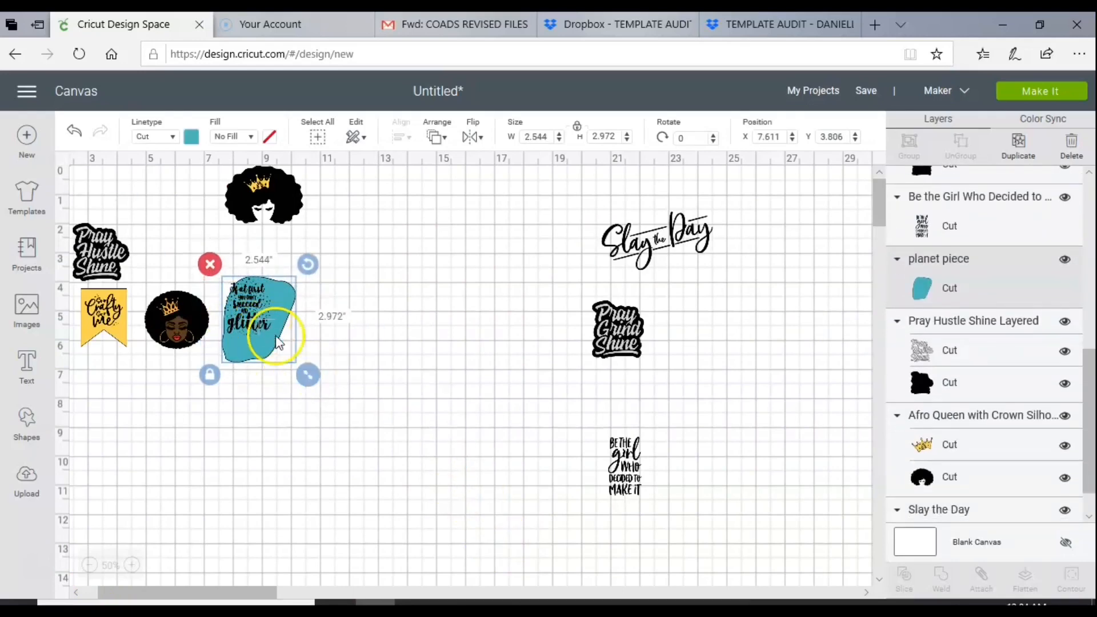
drag(270, 336, 264, 328)
click(132, 564)
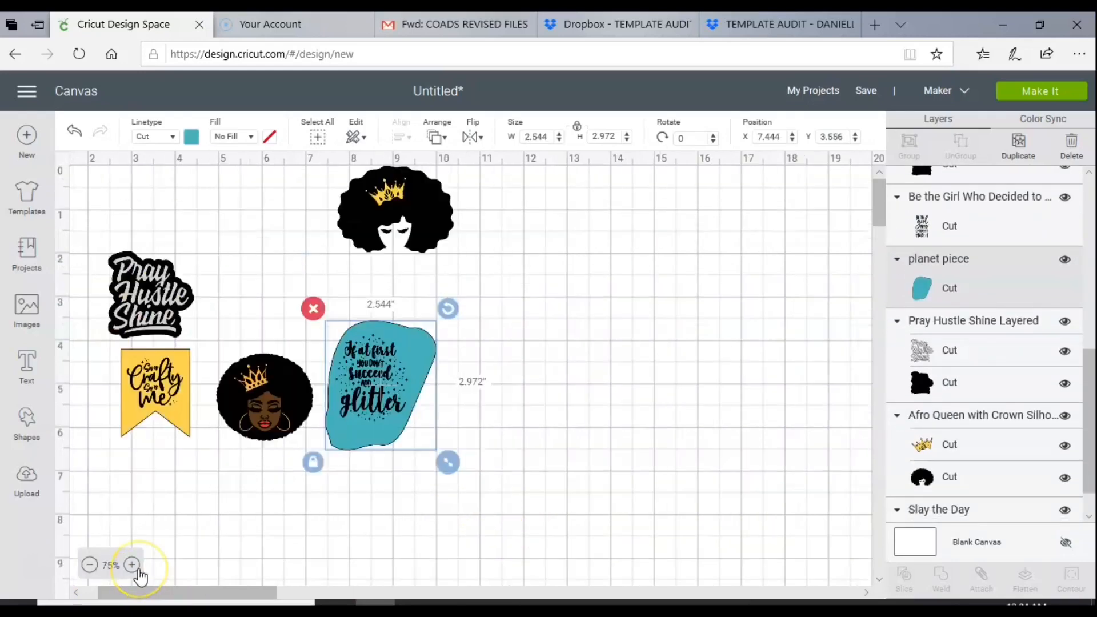
click(132, 565)
- Select the glitter quote together with its teal backing and set their overall height to 2 inches
click(650, 523)
drag(610, 525, 503, 438)
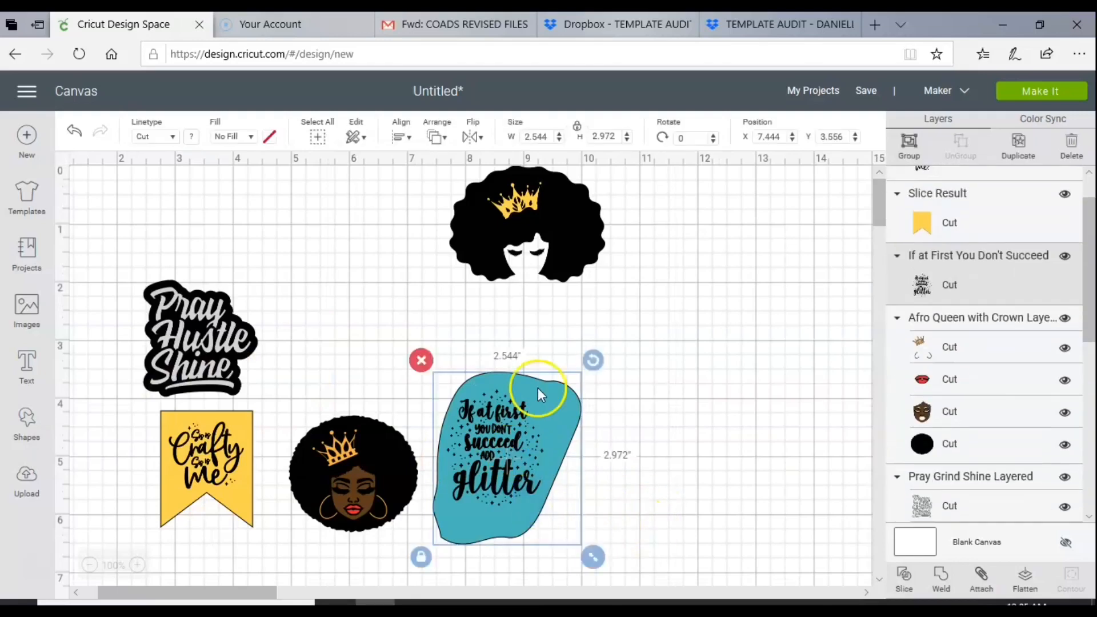
double_click(605, 136)
text(2)
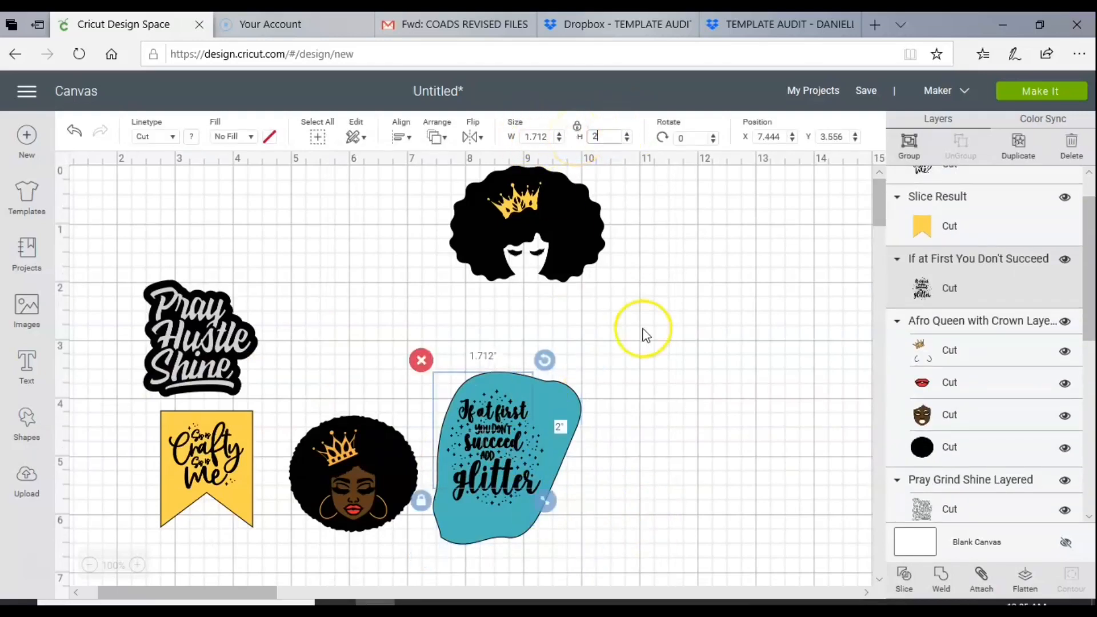
click(144, 569)
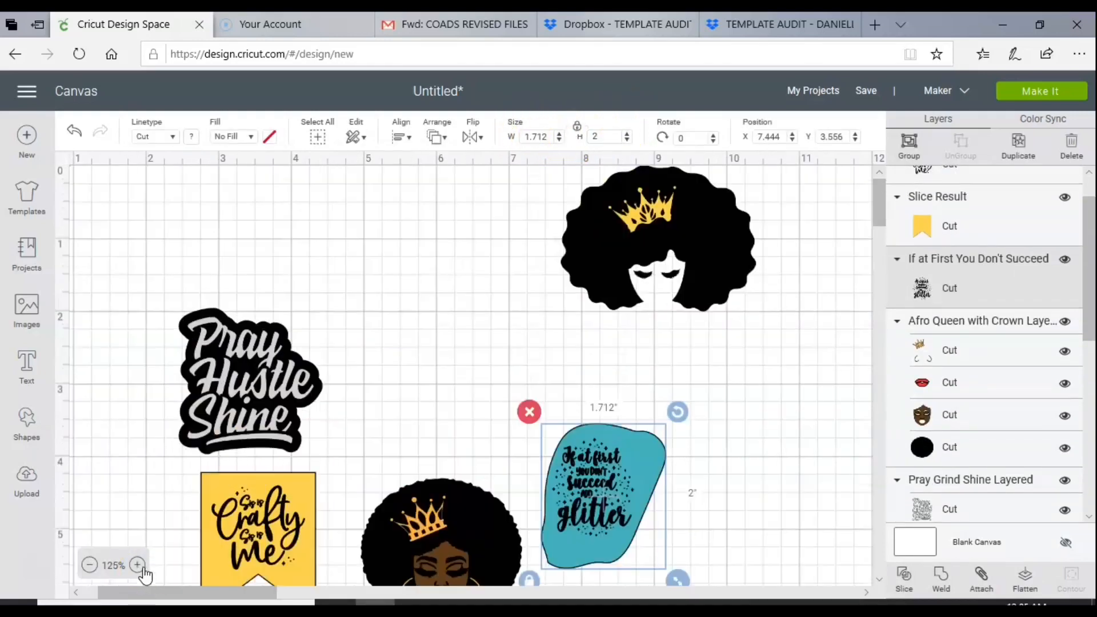
click(602, 513)
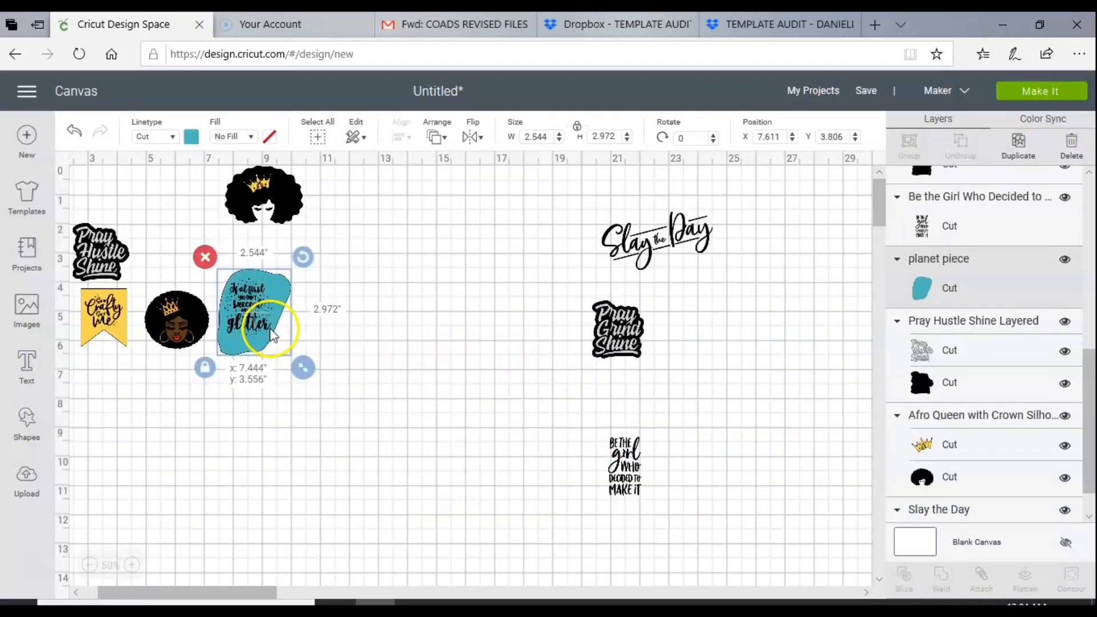
- Adjust the teal planet piece's position so that it sits fully behind the glitter quote
drag(272, 336, 260, 320)
click(136, 567)
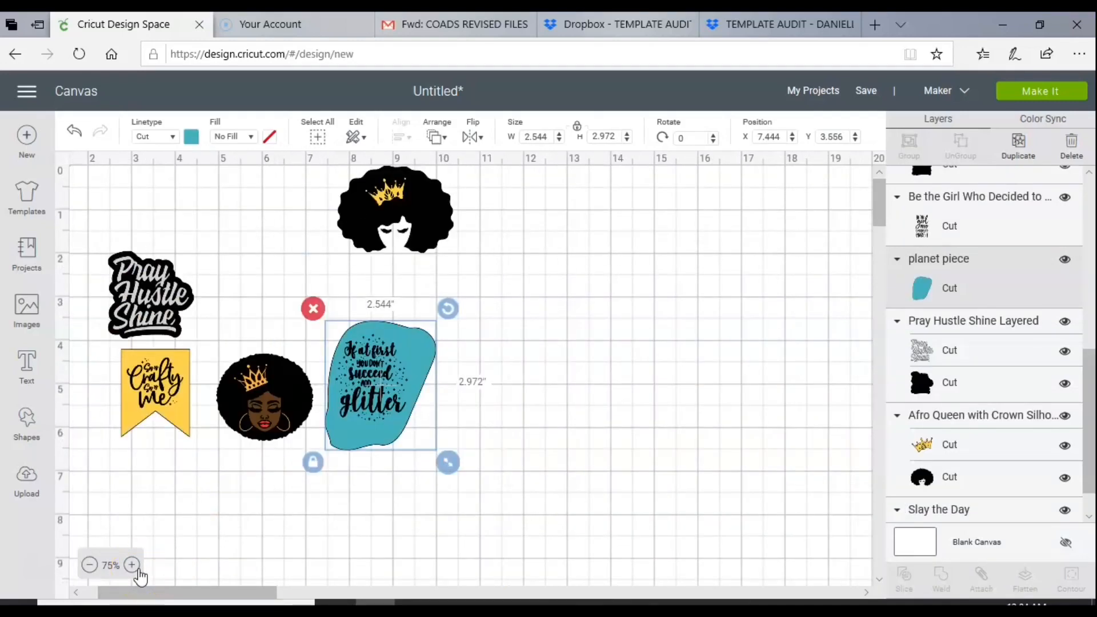
click(132, 565)
click(634, 530)
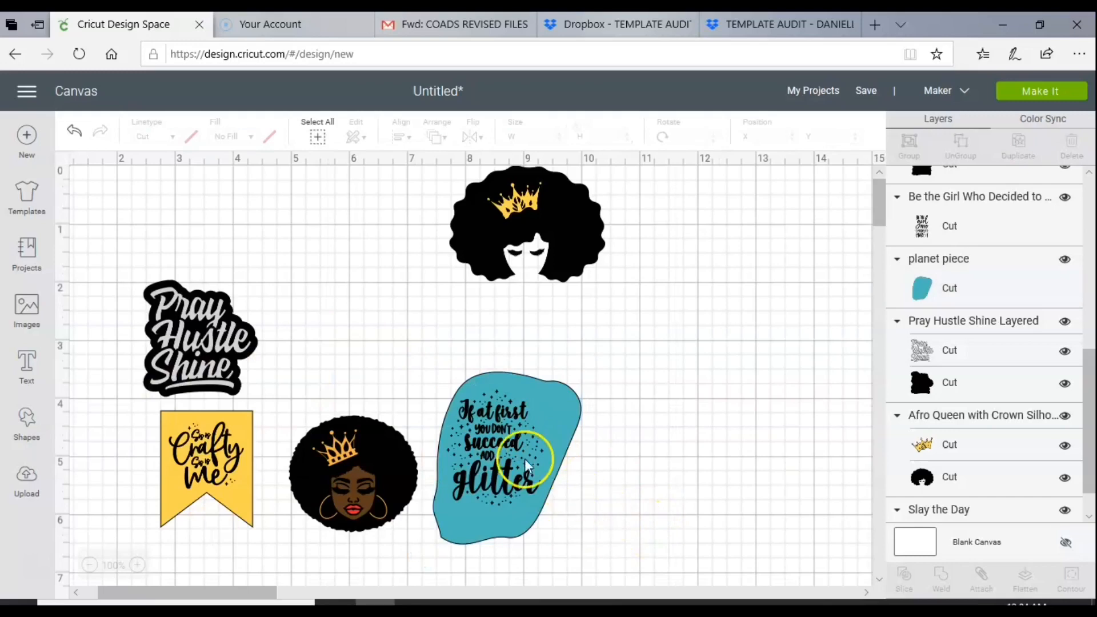
- Resize the glitter quote and teal planet piece together to a height of 2 inches
click(512, 452)
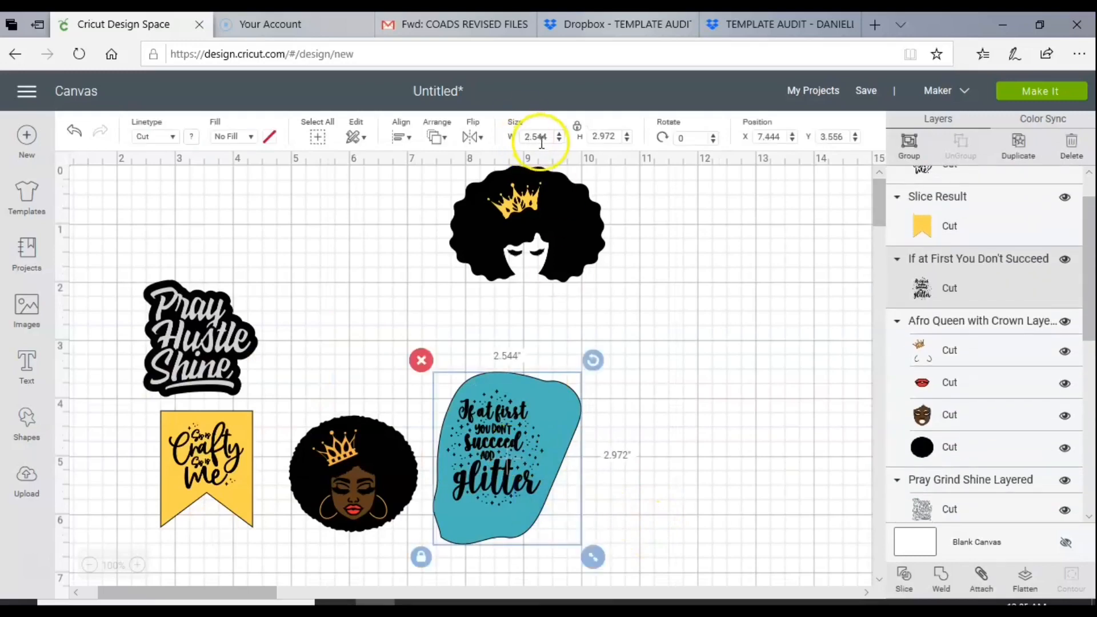
drag(624, 137, 578, 138)
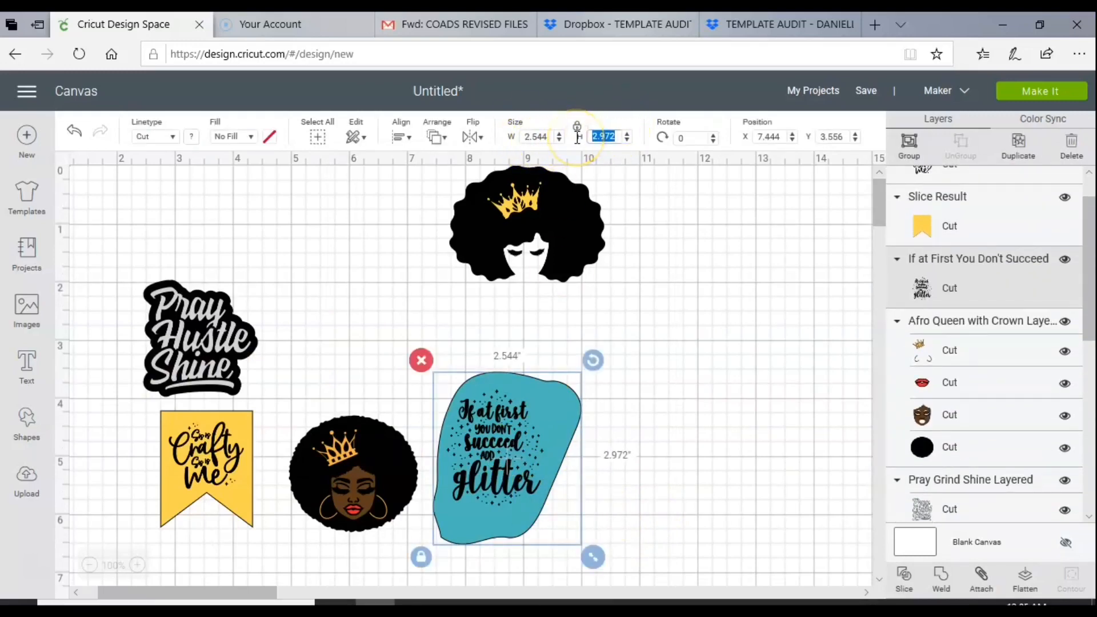
text(2)
key(Return)
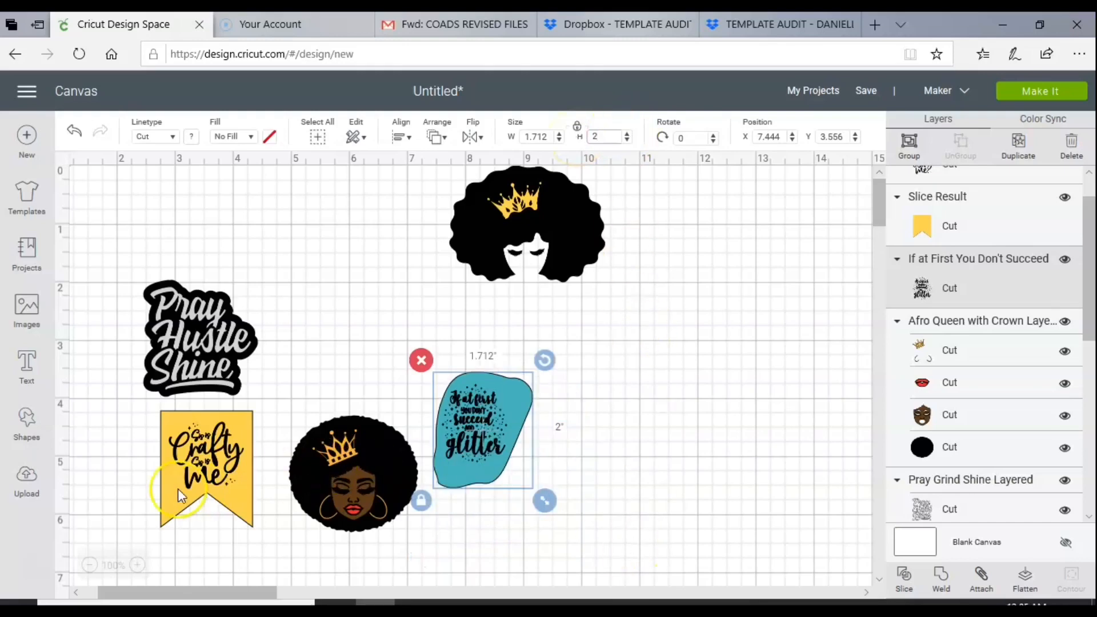
click(137, 565)
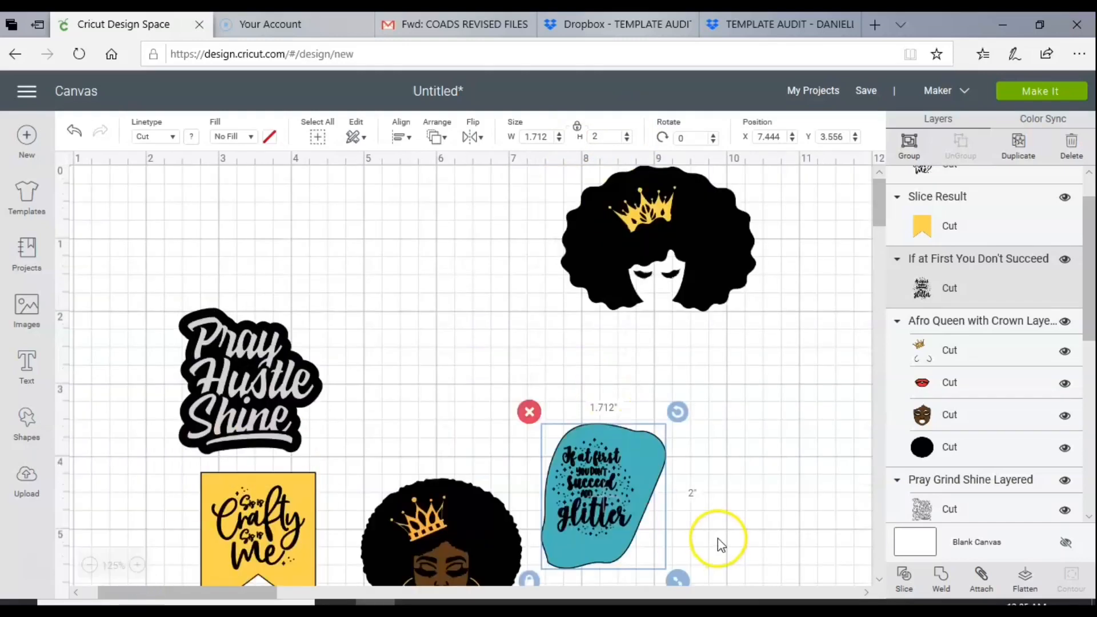
- Upload the file "AlegraCreatives - Glitter Textures - 002" as a new pattern fill
click(673, 372)
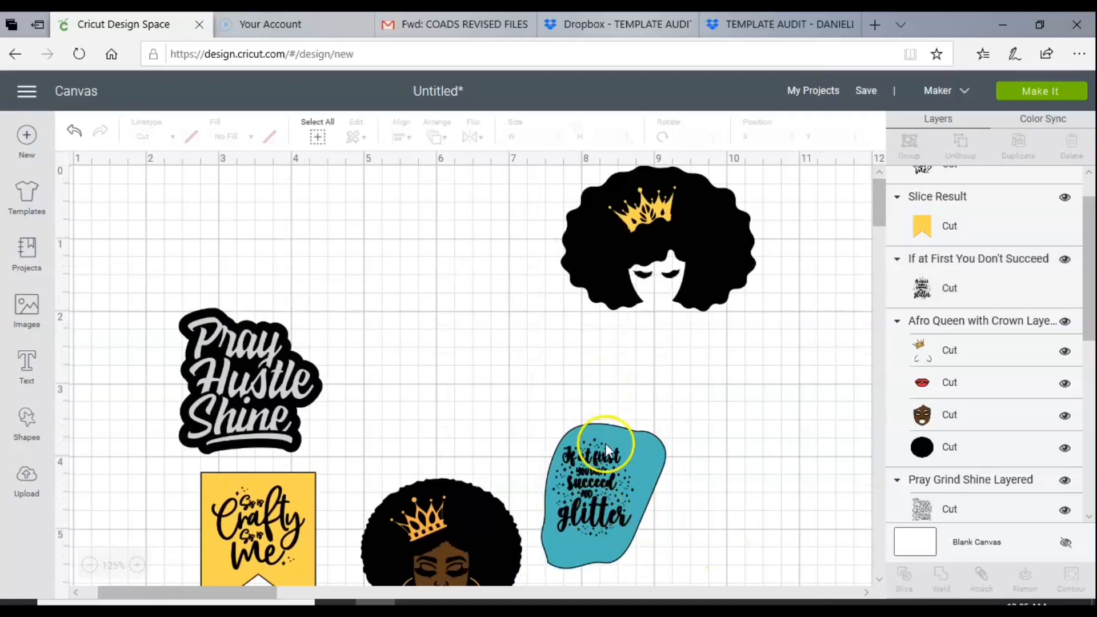
click(609, 469)
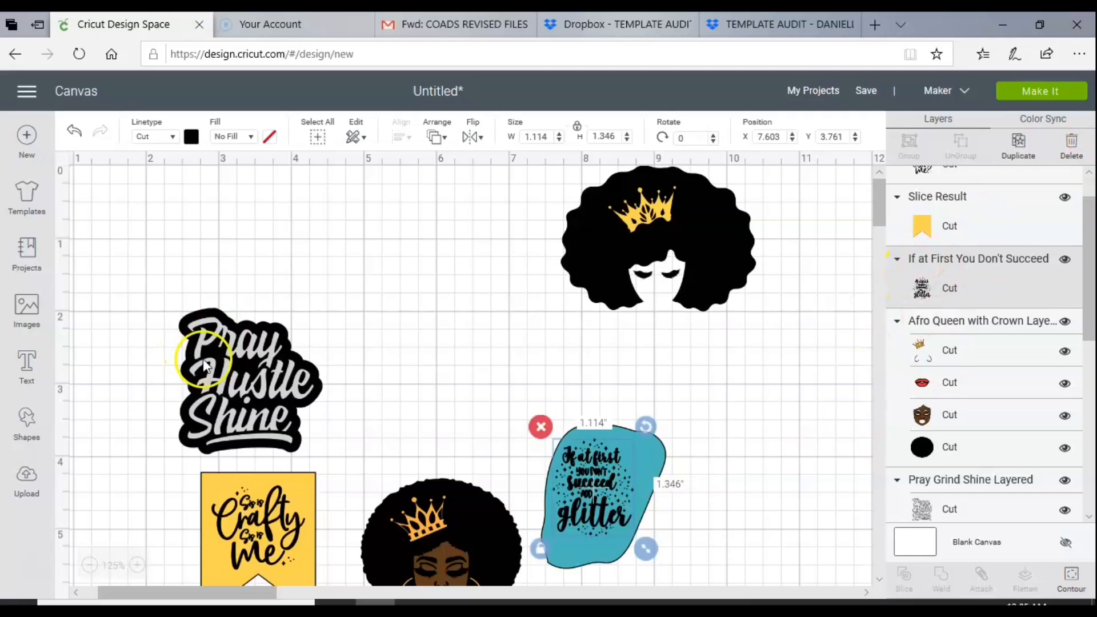
click(24, 482)
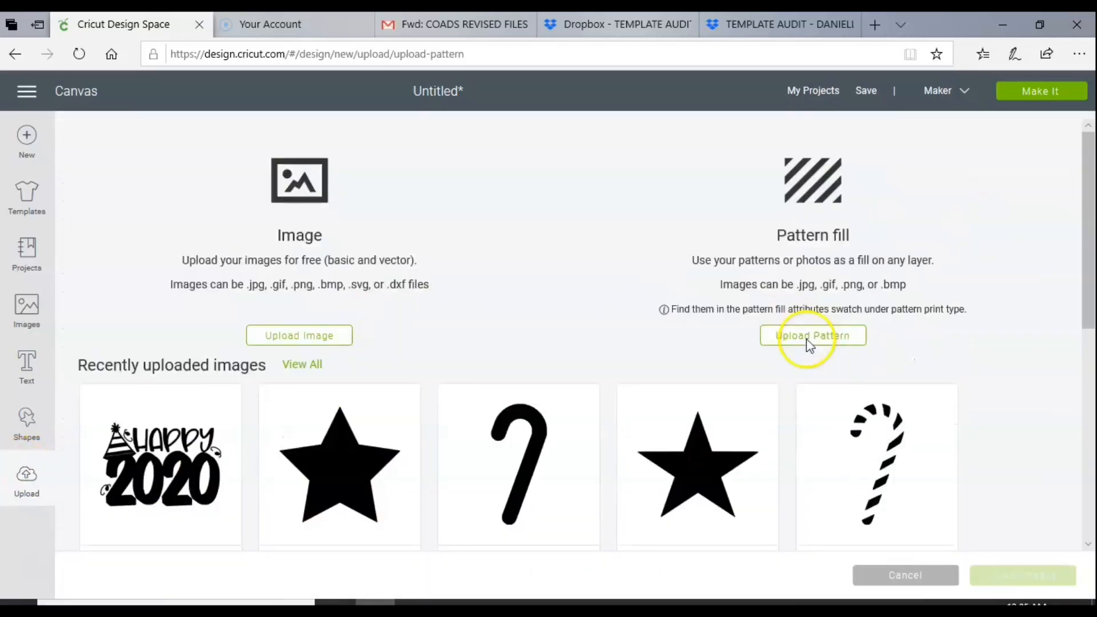
click(810, 343)
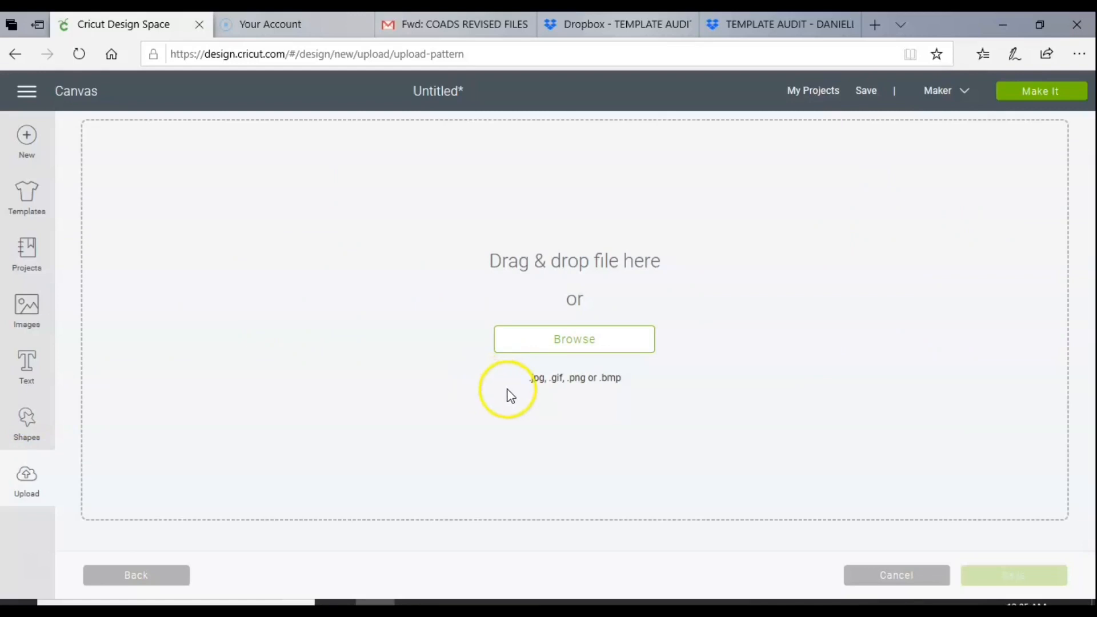
click(584, 357)
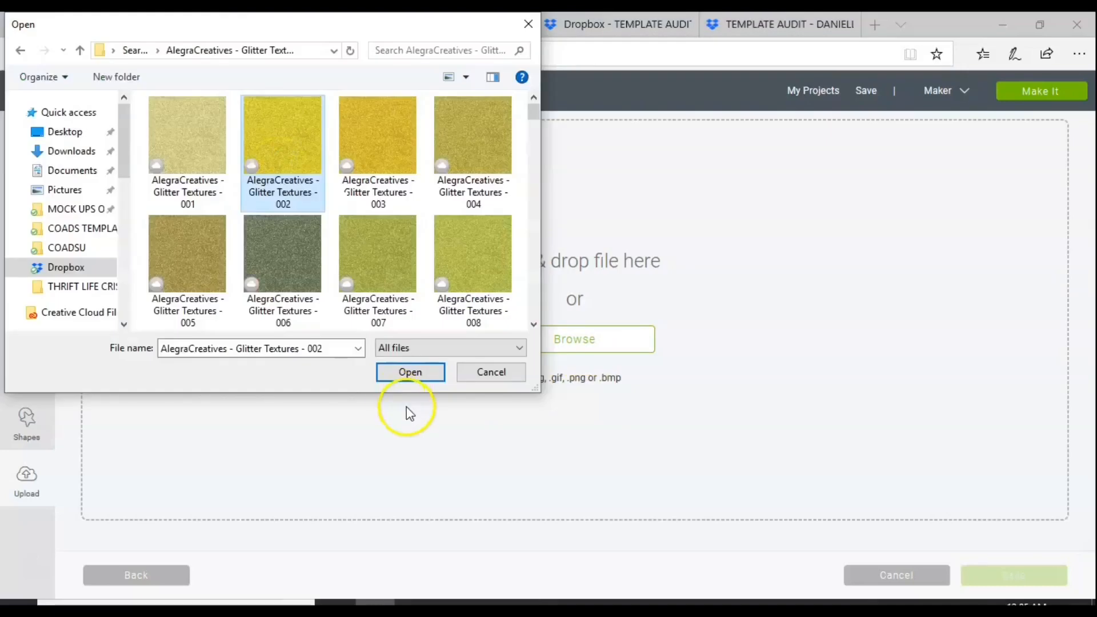
click(410, 378)
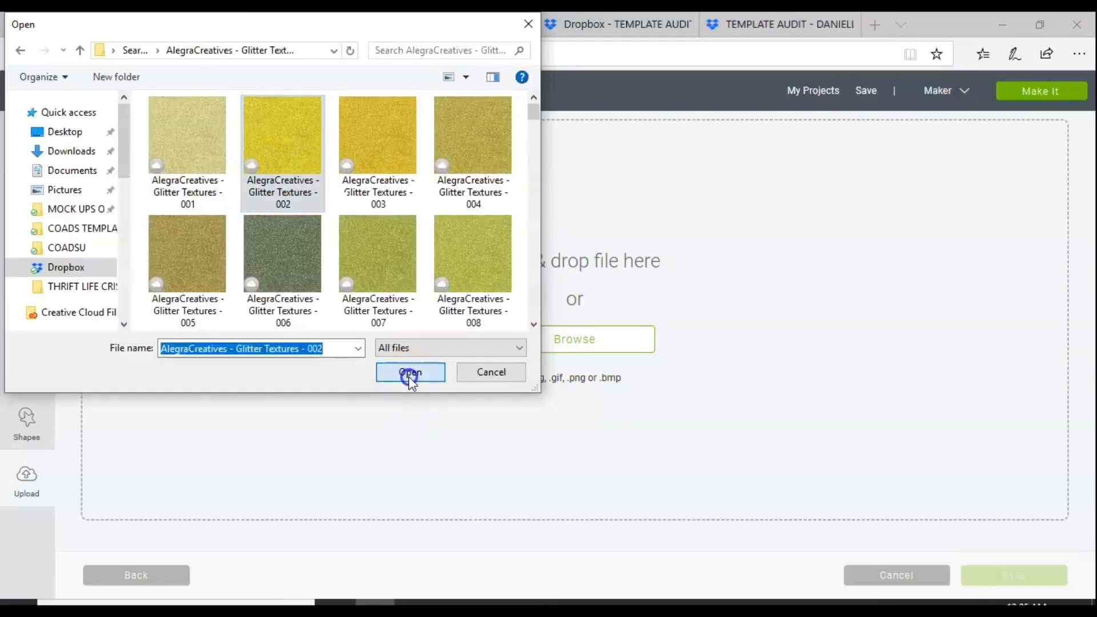
- Name the uploaded pattern GOLD GLITTER TEXTURE, save it and return to the canvas
text(GOLD)
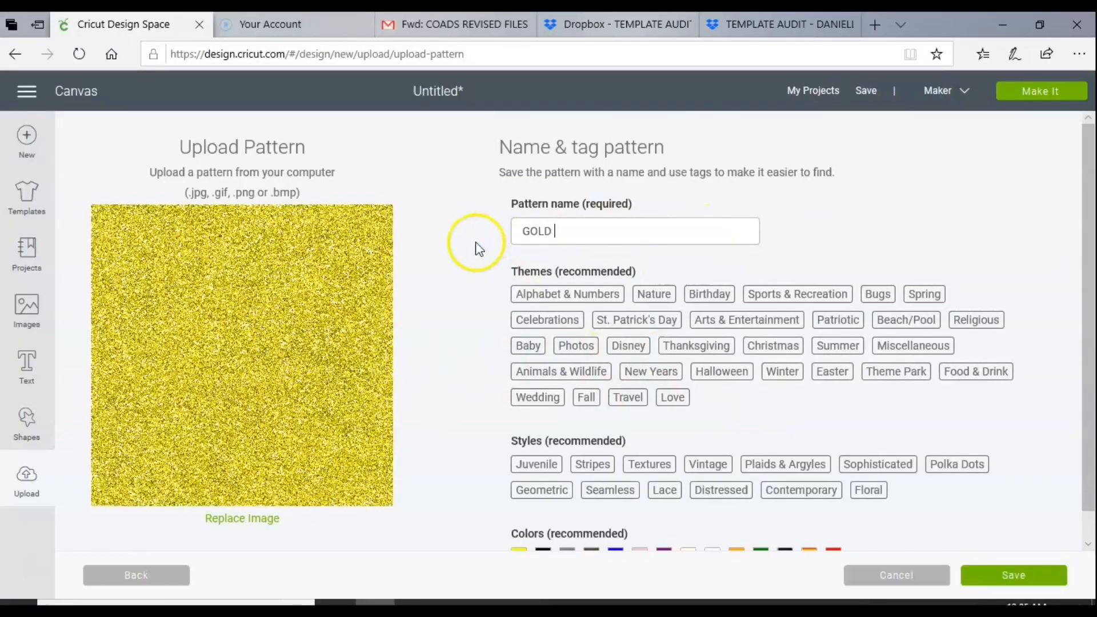
text( GLITTER TEXTURE)
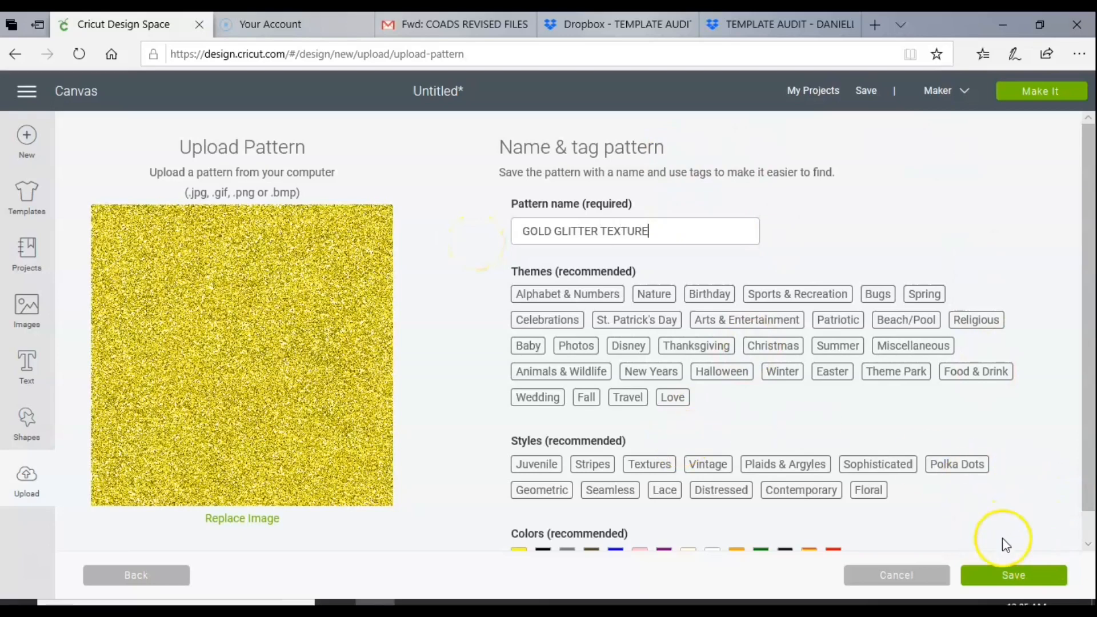
click(1015, 581)
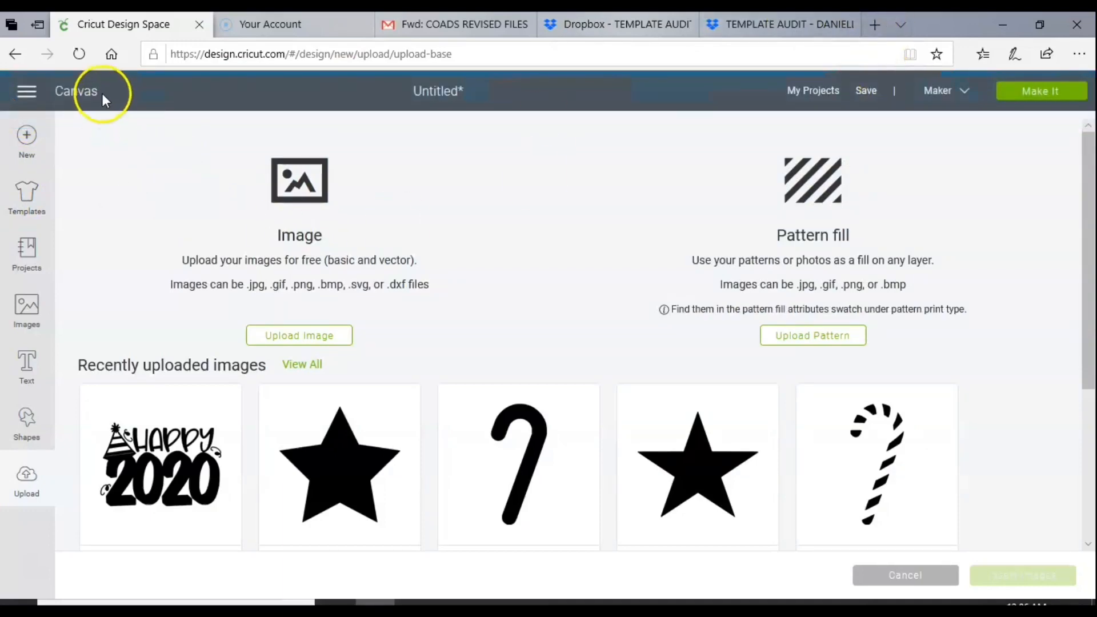
click(102, 94)
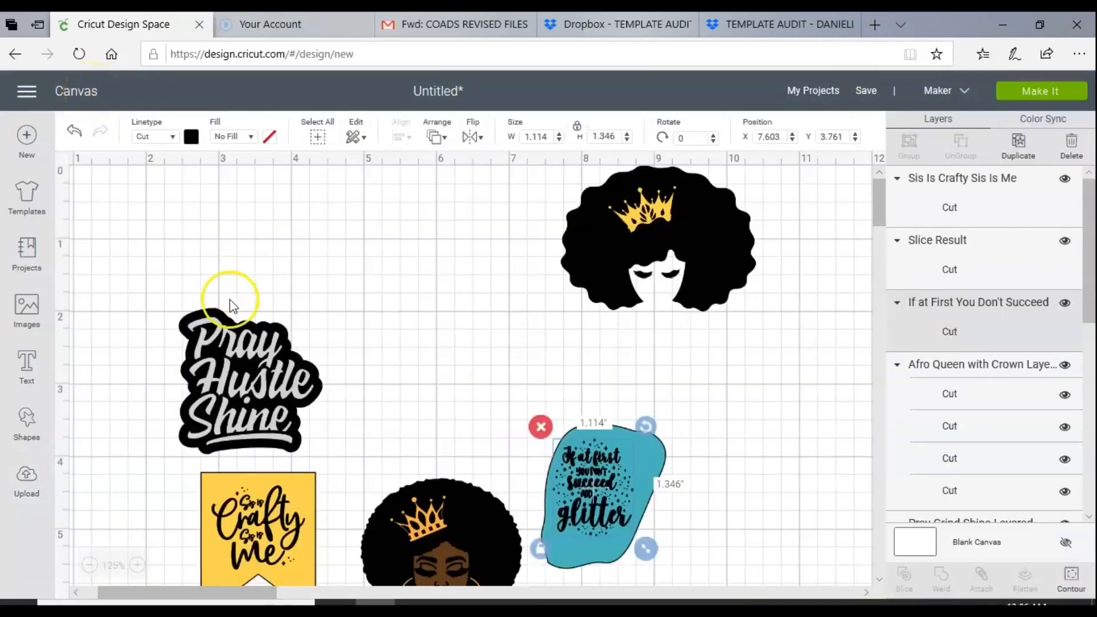
- Set the fill of the "If at First You Don't Succeed" quote to Print
click(295, 493)
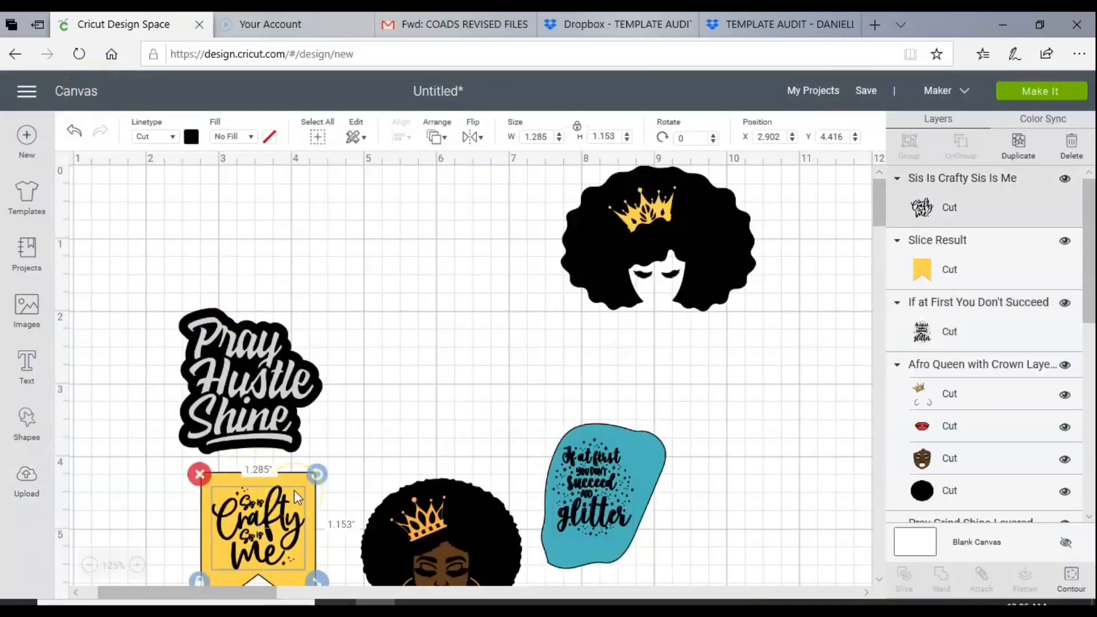
scroll(599, 355, down, 2)
click(601, 341)
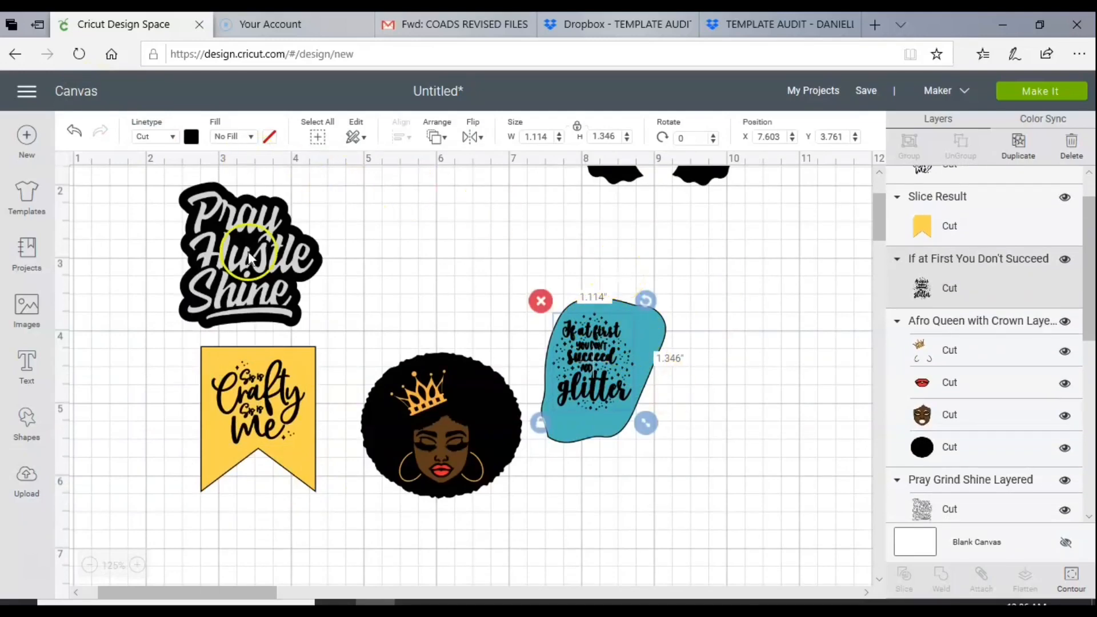
click(169, 141)
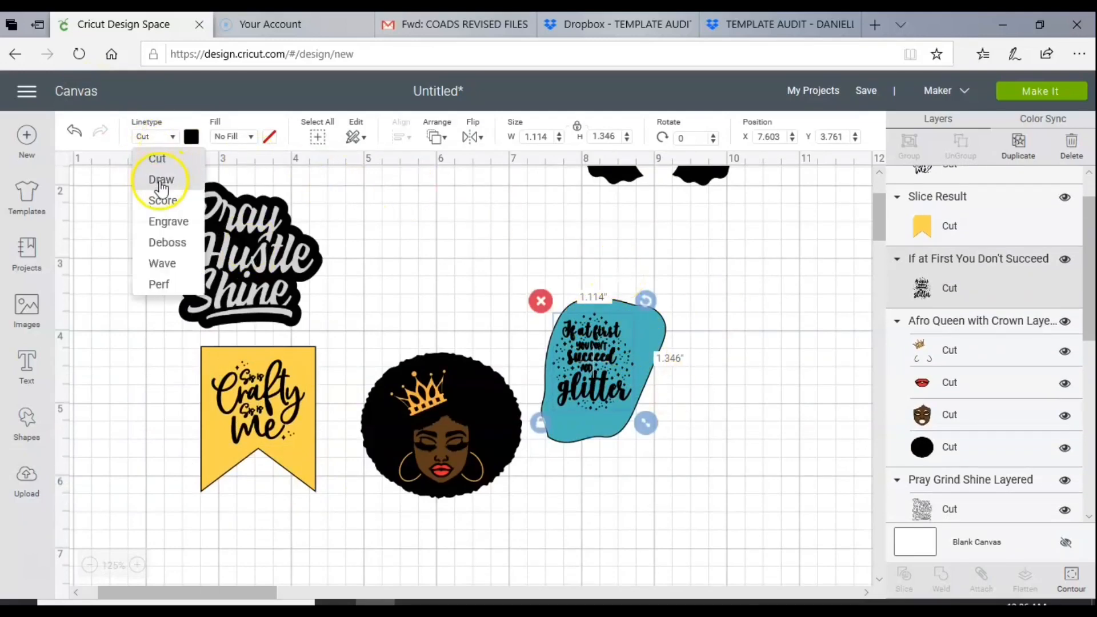
click(245, 138)
click(246, 138)
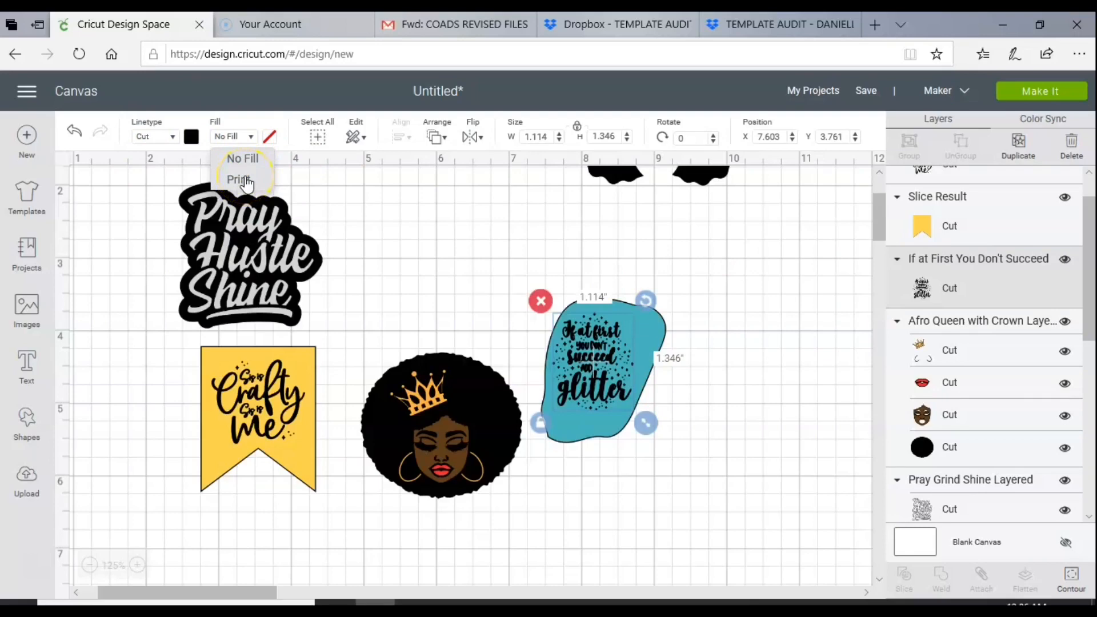
click(245, 181)
- Change the glitter quote's print type to Pattern and apply the uploaded gold glitter texture
click(269, 137)
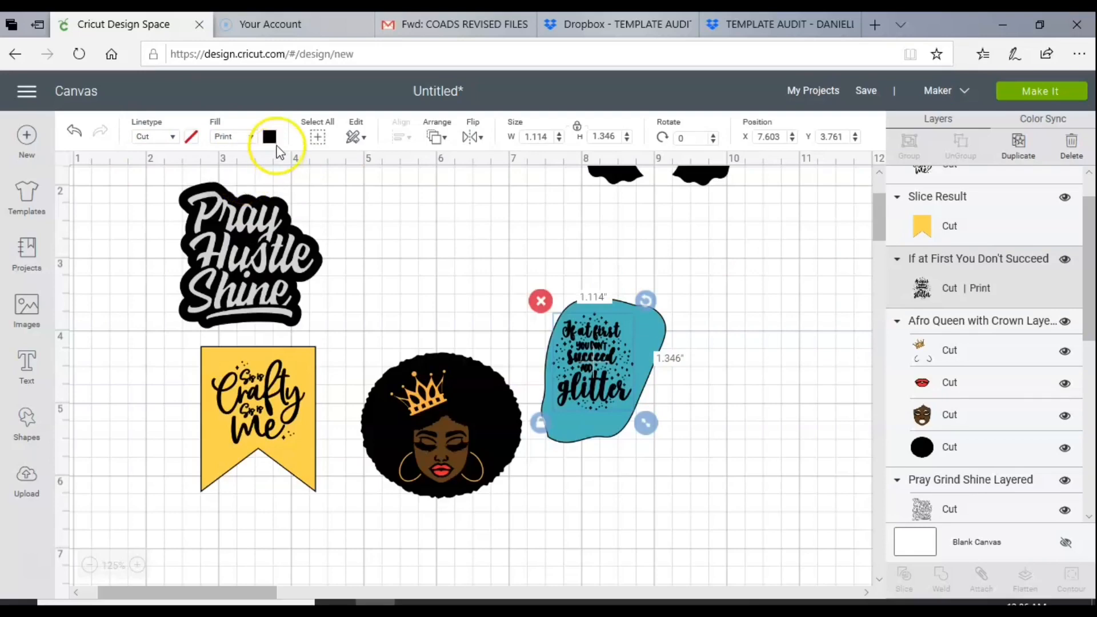
click(321, 200)
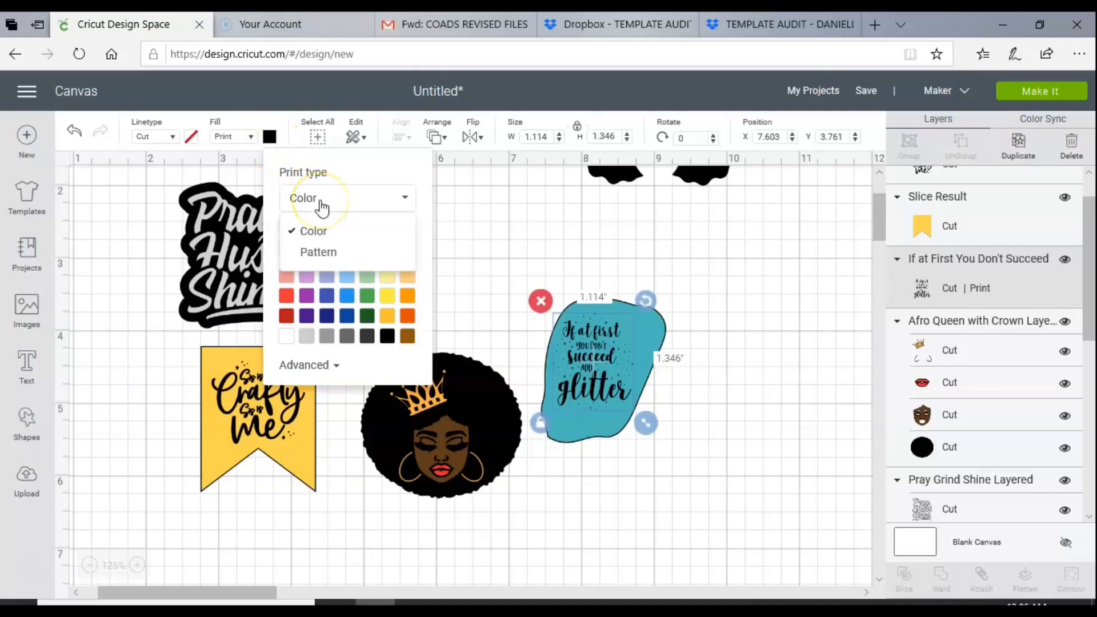
click(320, 252)
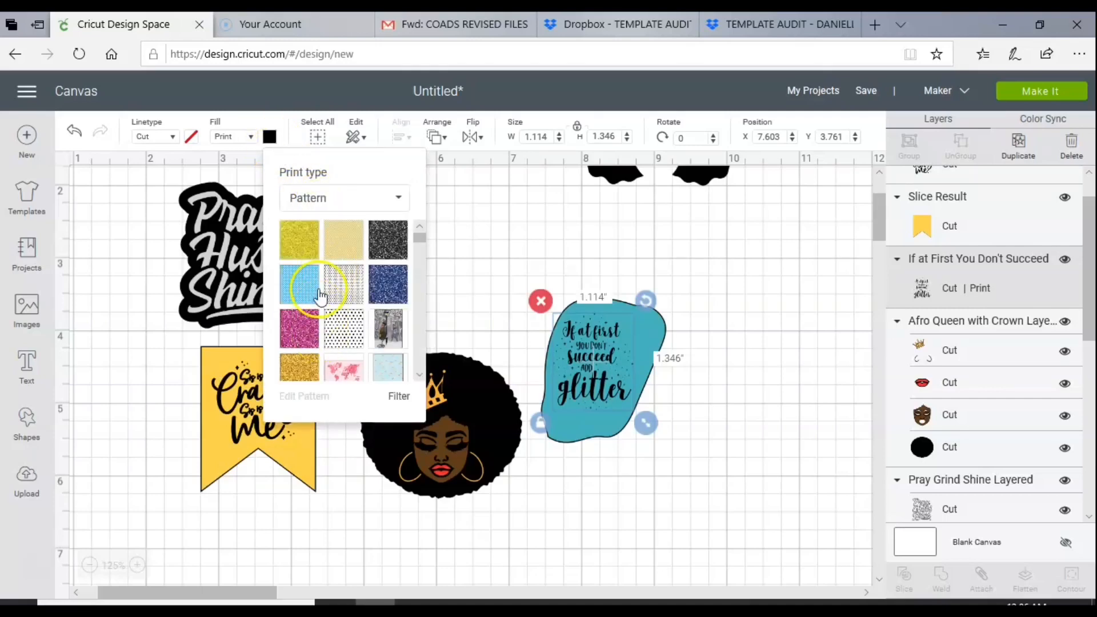
click(299, 243)
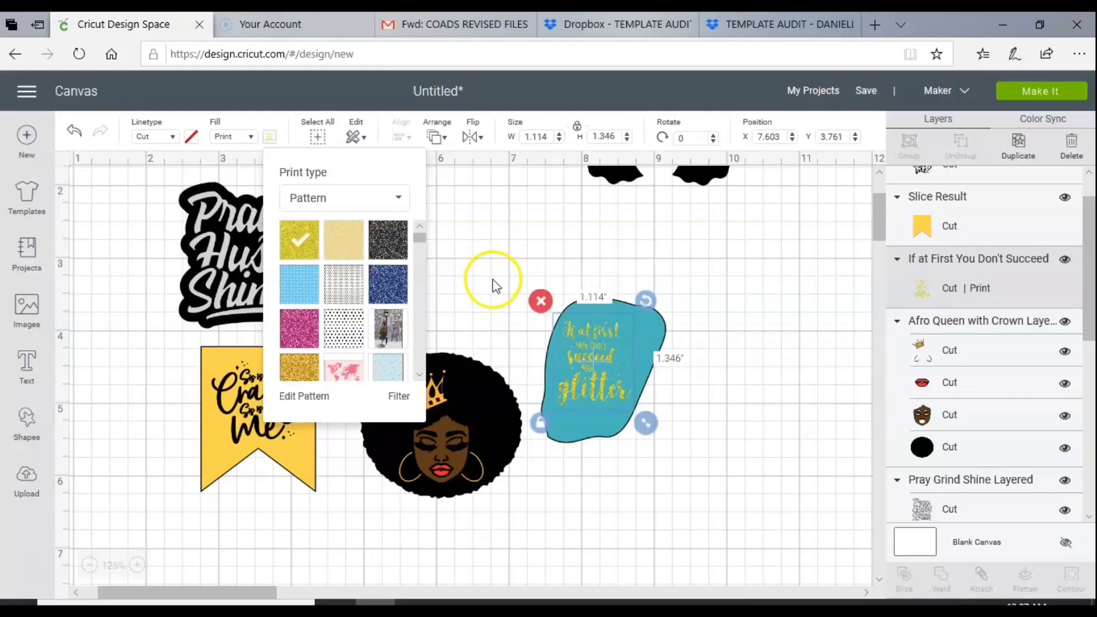
click(118, 529)
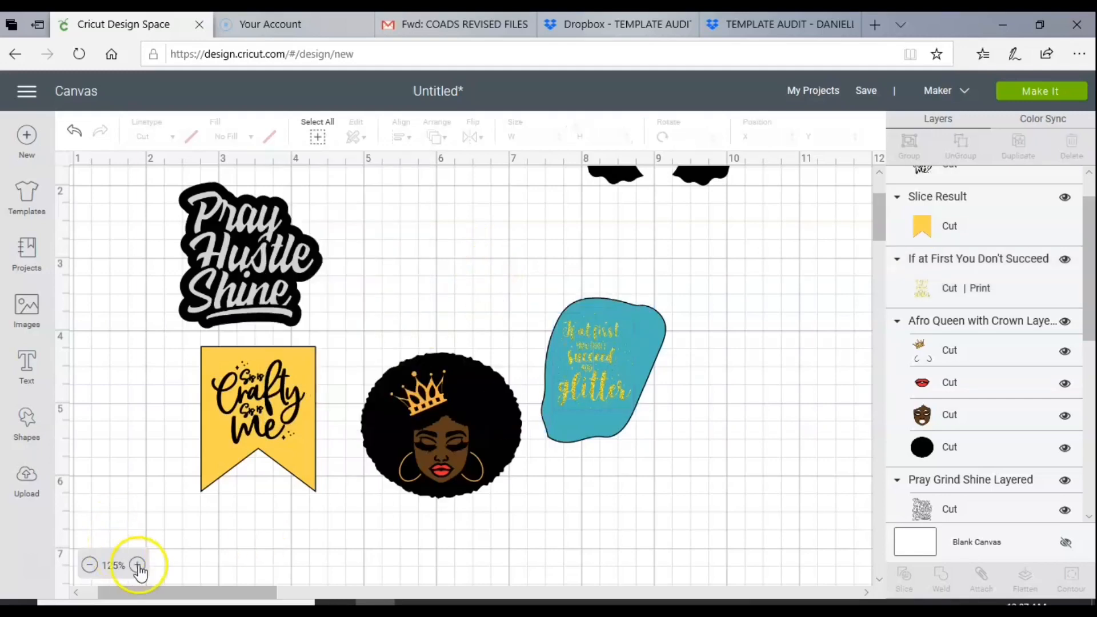
- Try a scale of 308 for the glitter quote's pattern and set it back to 100
click(622, 347)
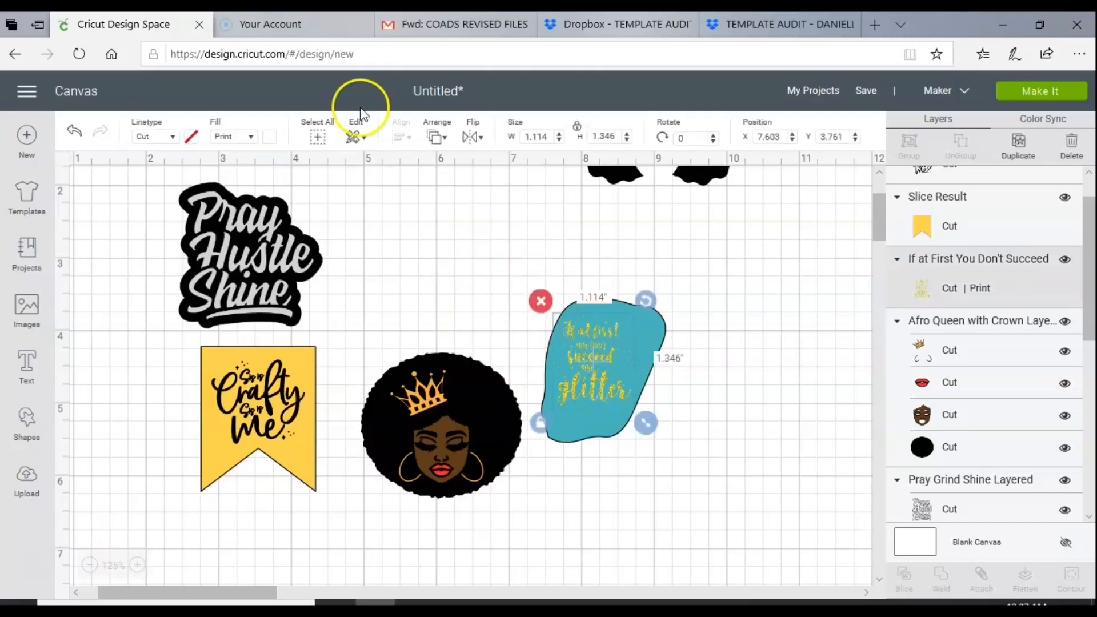
click(270, 140)
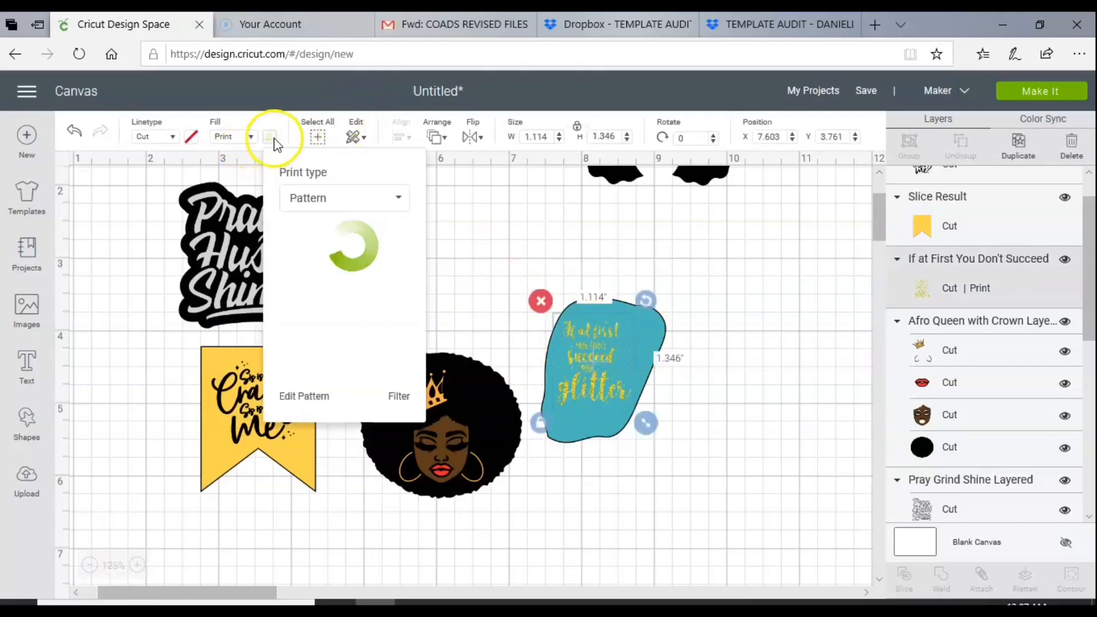
click(320, 403)
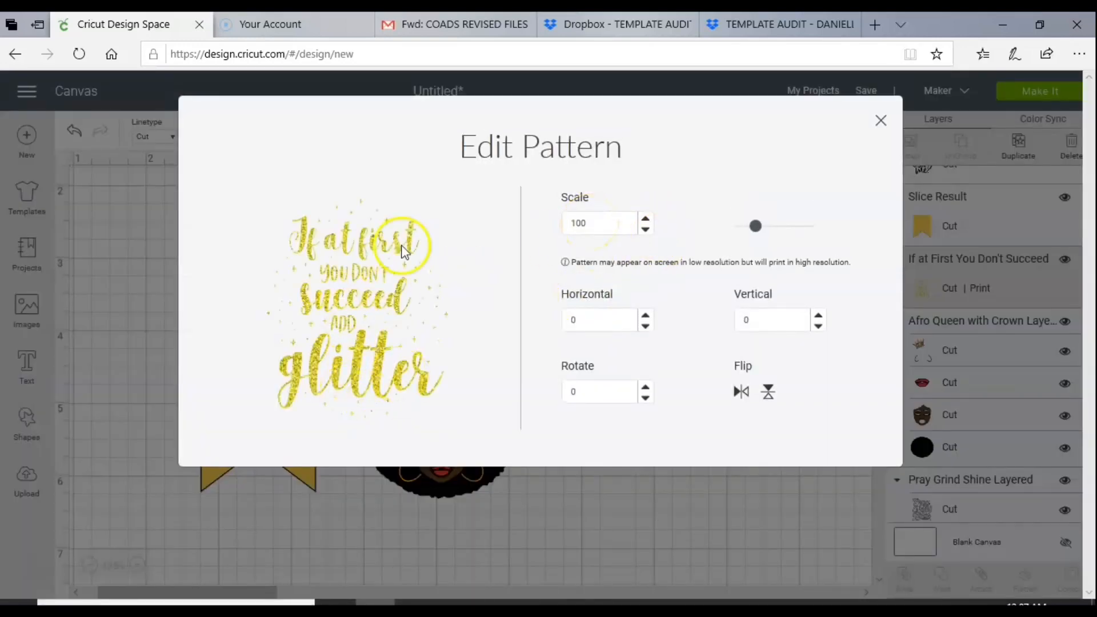
drag(753, 236, 763, 235)
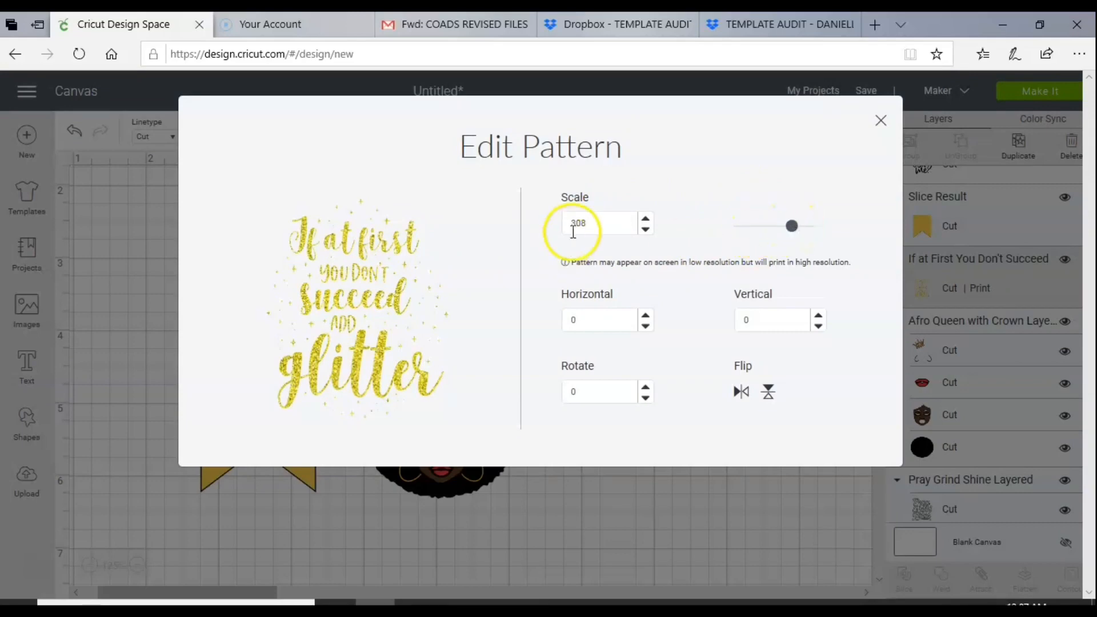
drag(603, 229, 549, 230)
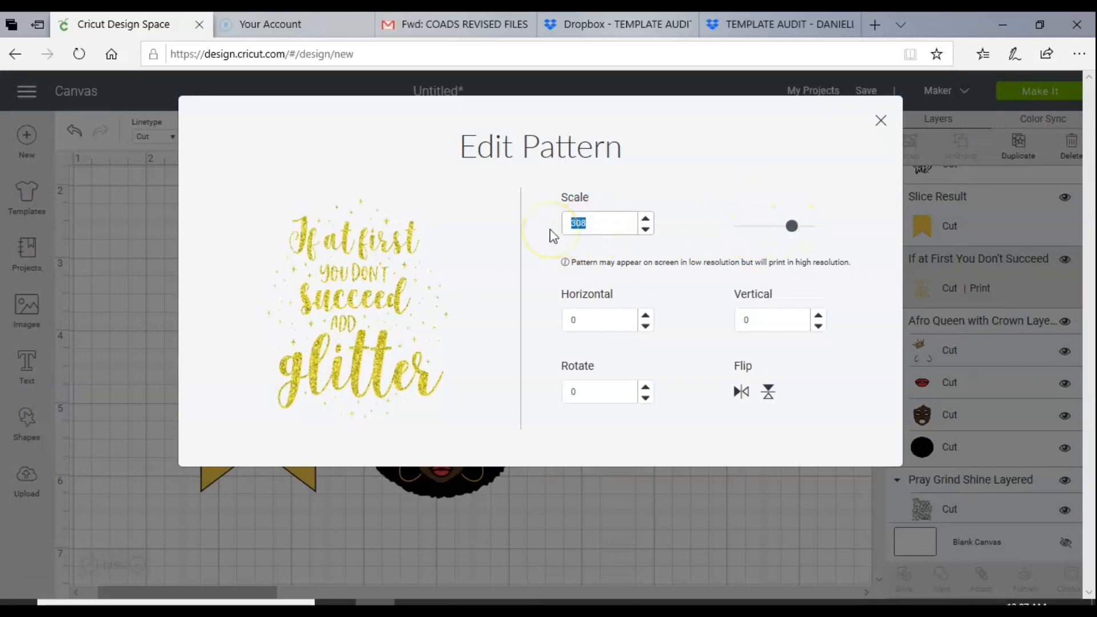
text(100)
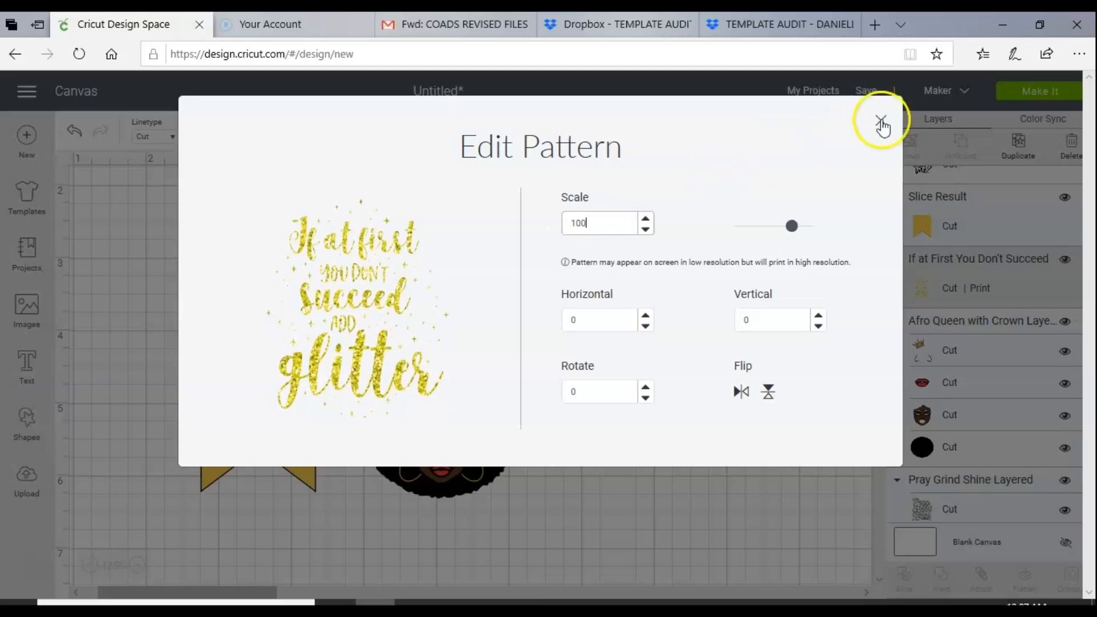
click(881, 121)
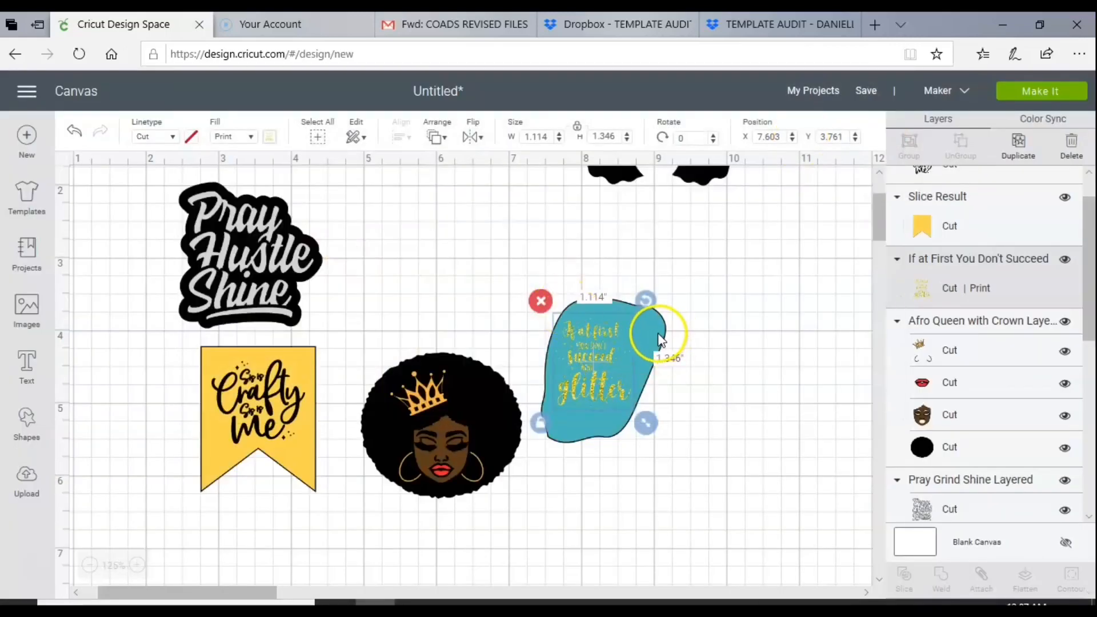
- Nudge the teal planet piece slightly to the left behind the glitter quote and change its material color to black
click(650, 344)
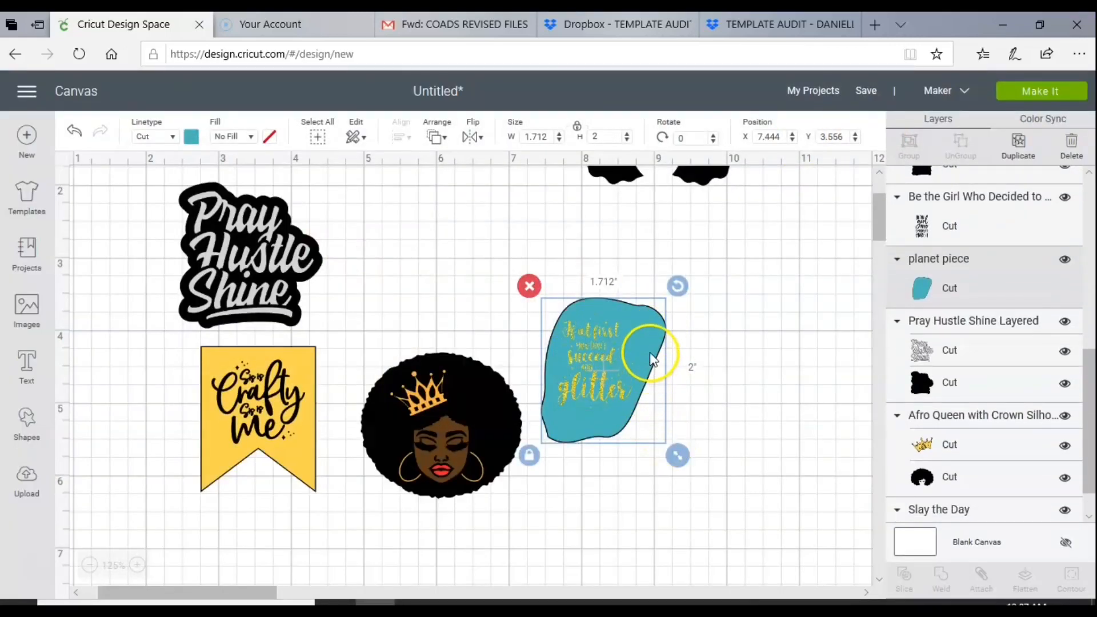
drag(649, 354, 646, 359)
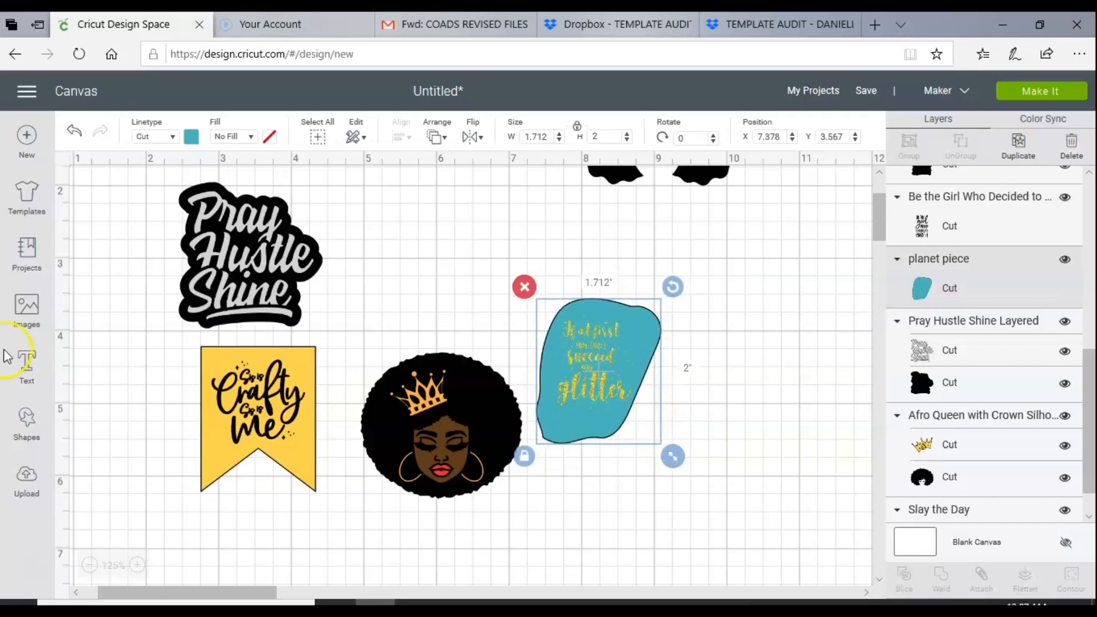
click(192, 138)
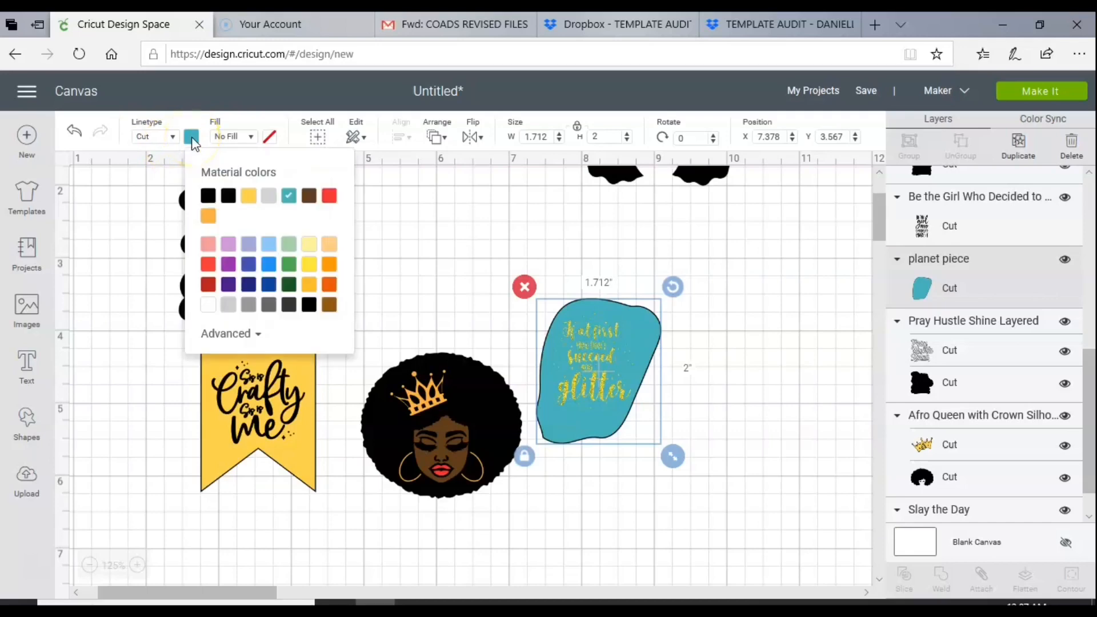
click(209, 197)
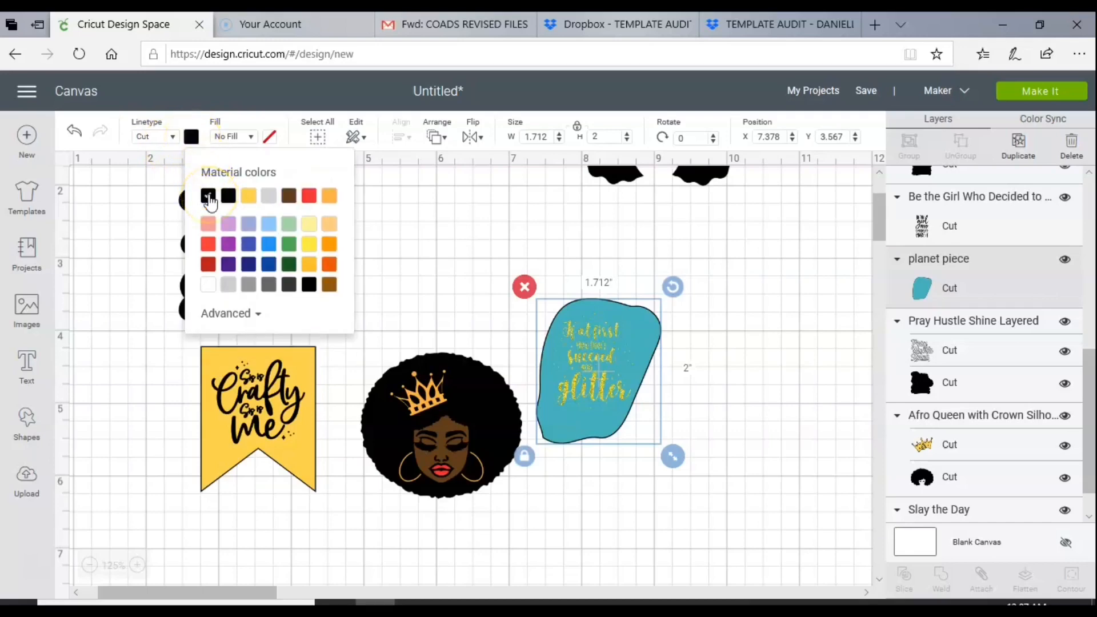
- Select the gold glitter quote together with its black backing and flatten them into one printable image
click(686, 450)
drag(686, 451, 605, 284)
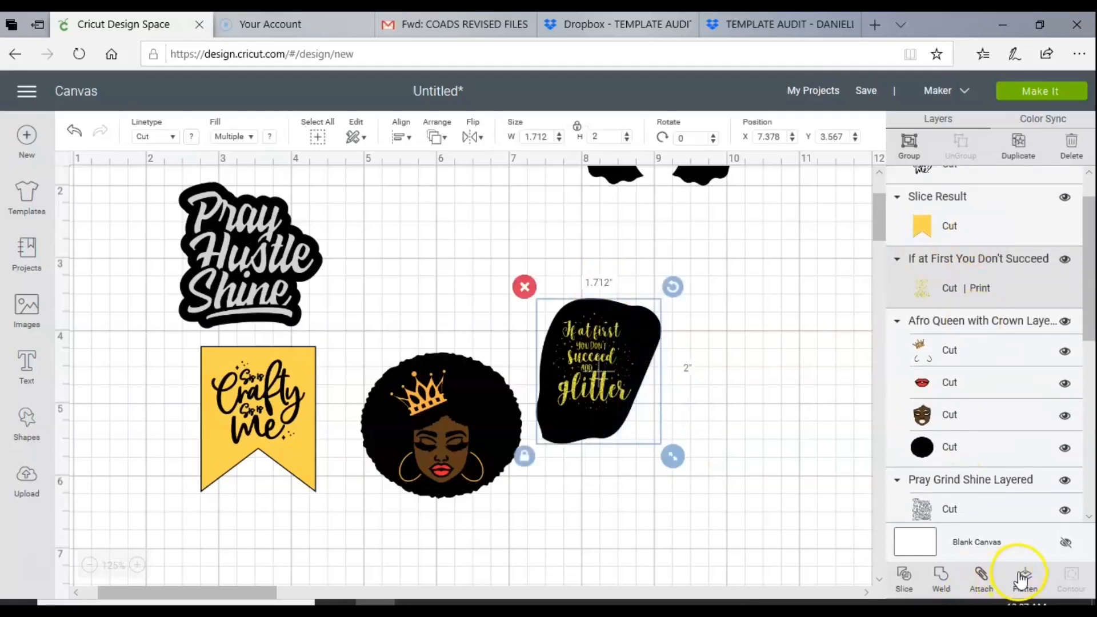
click(1024, 579)
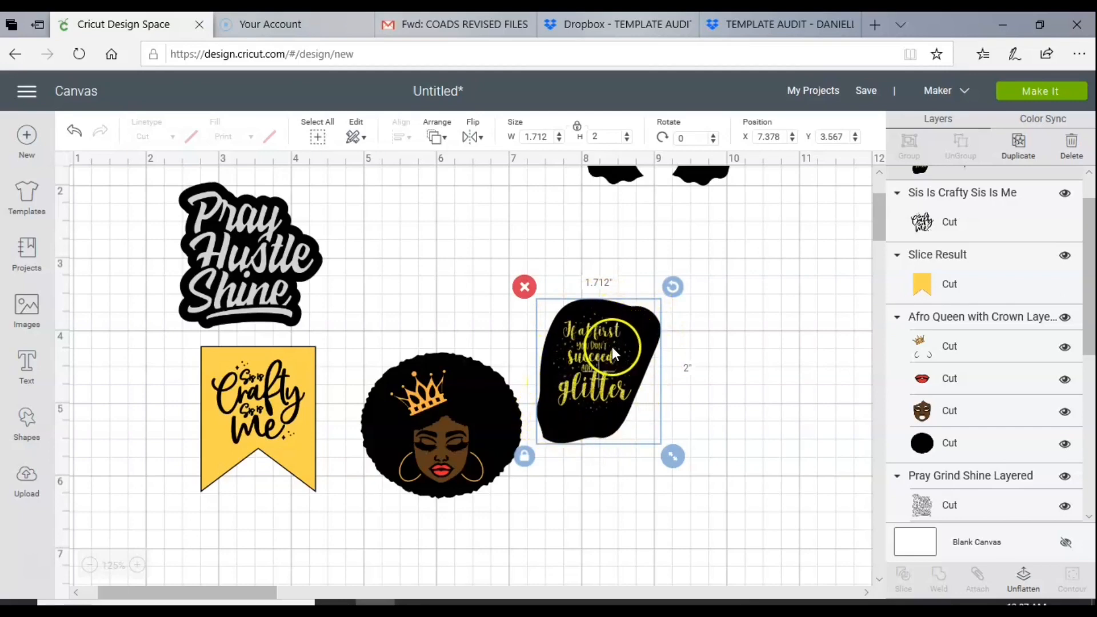
- Move the flattened glitter quote design as a single piece, undo the move and reselect the design
drag(612, 348, 637, 358)
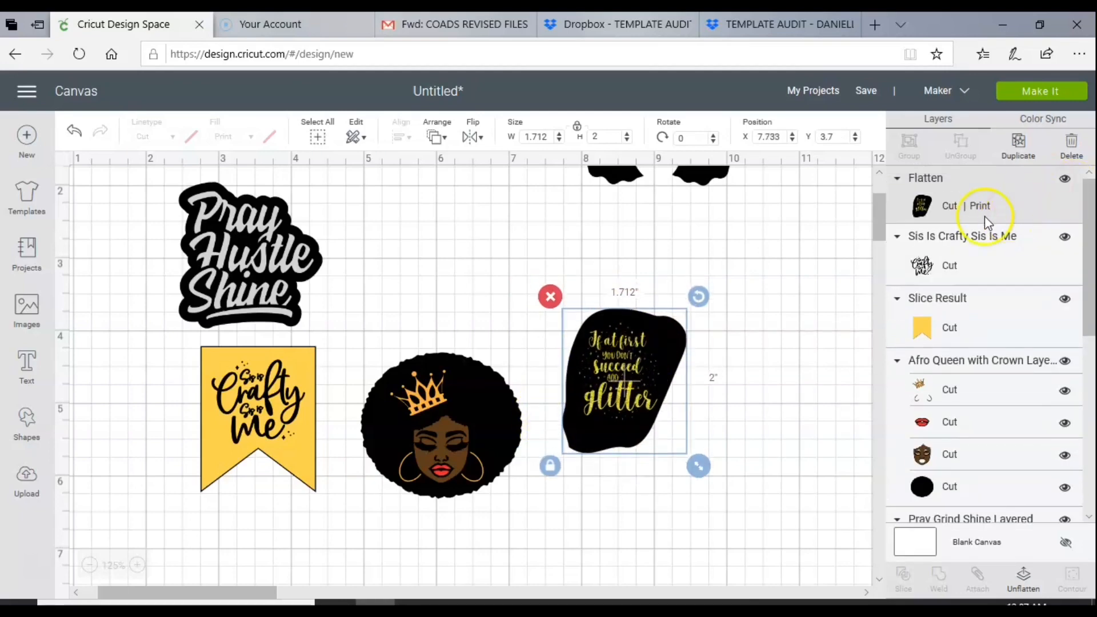
click(69, 137)
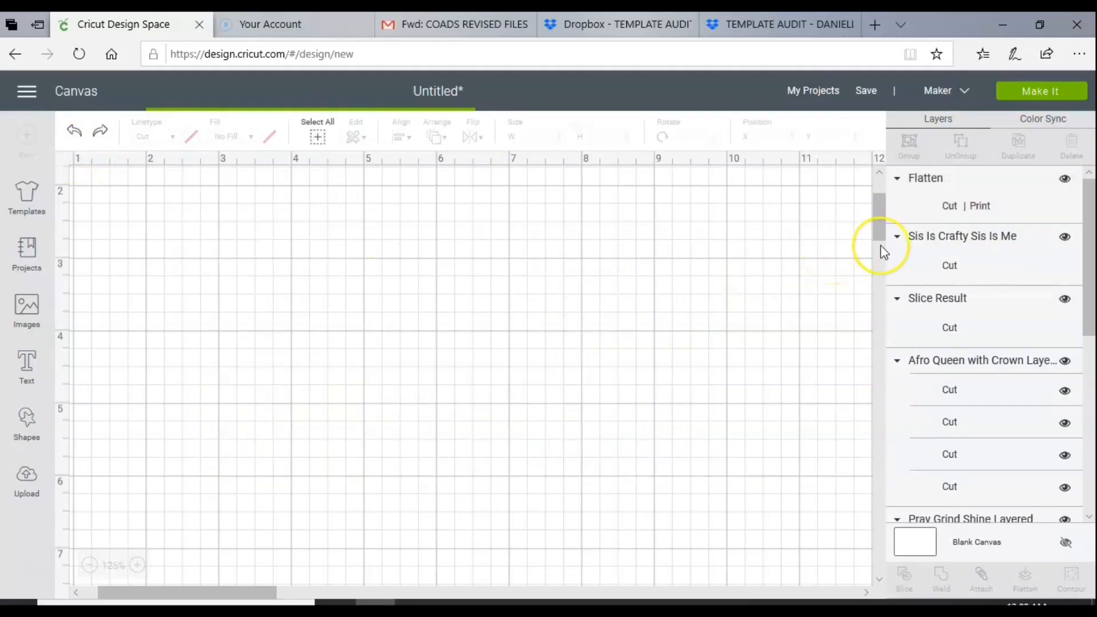
click(643, 333)
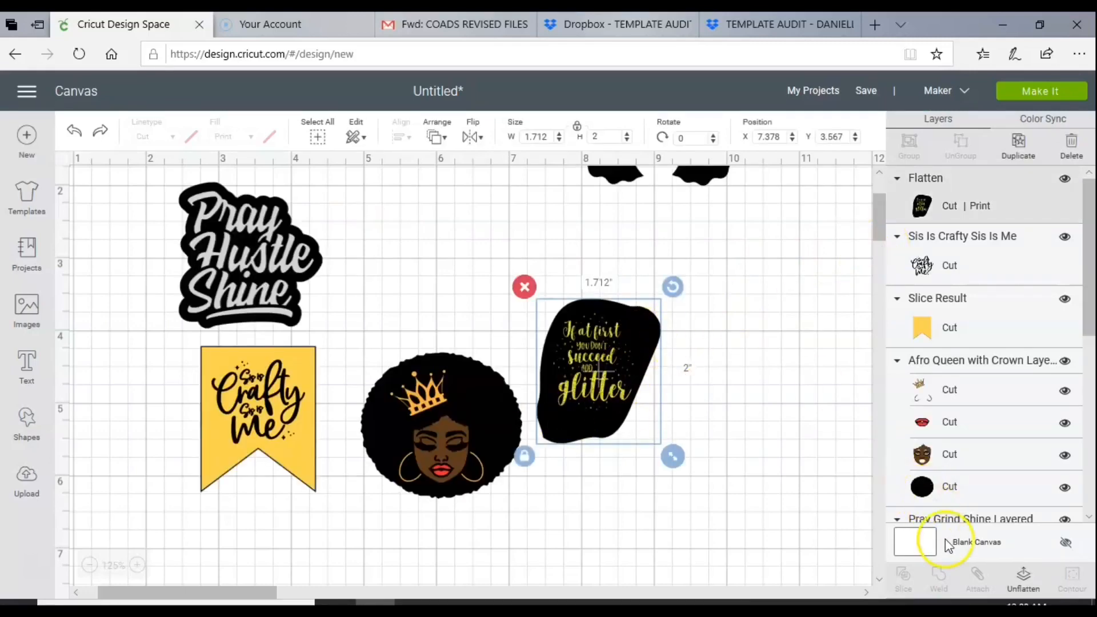
- Unflatten the glitter design, check its separate quote layer, and flatten the quote with its black backing again
click(1025, 578)
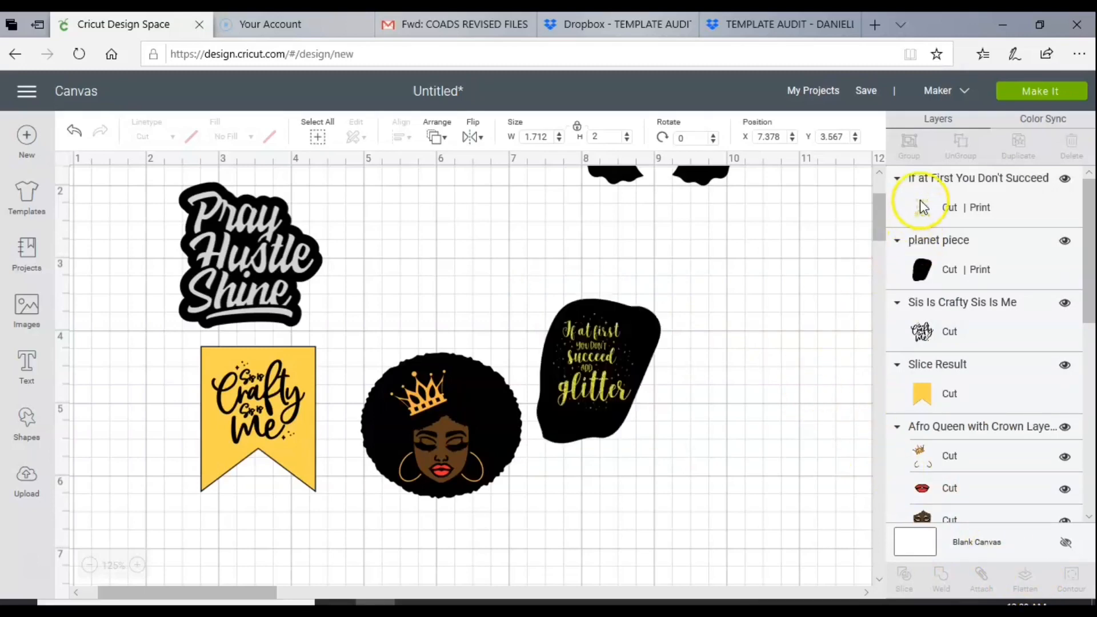
click(935, 255)
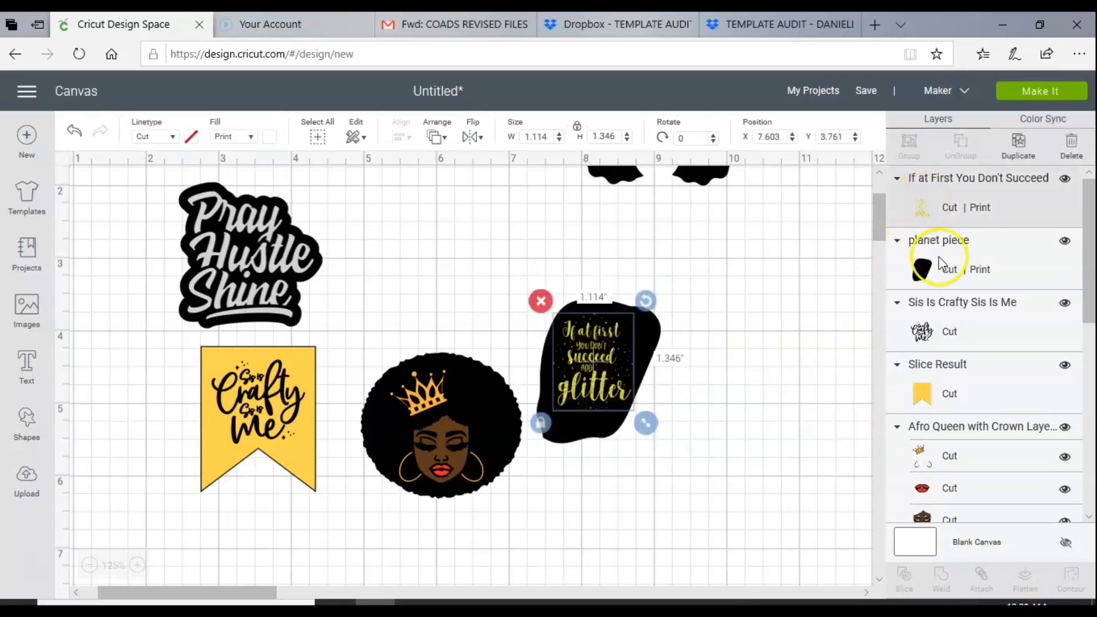
click(935, 207)
drag(691, 413, 630, 345)
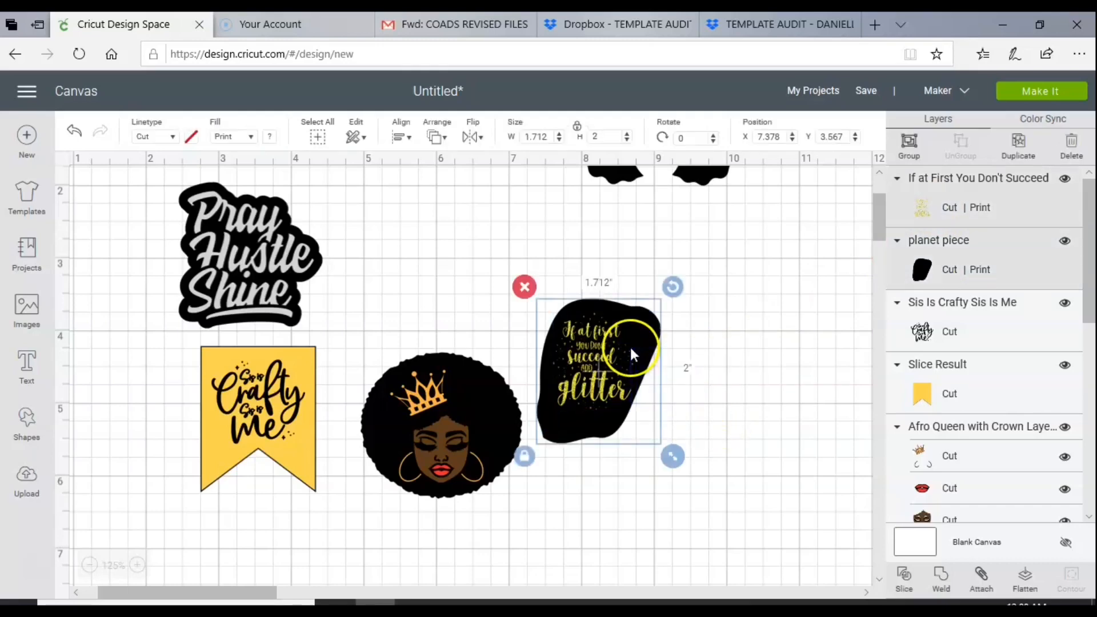
click(1018, 579)
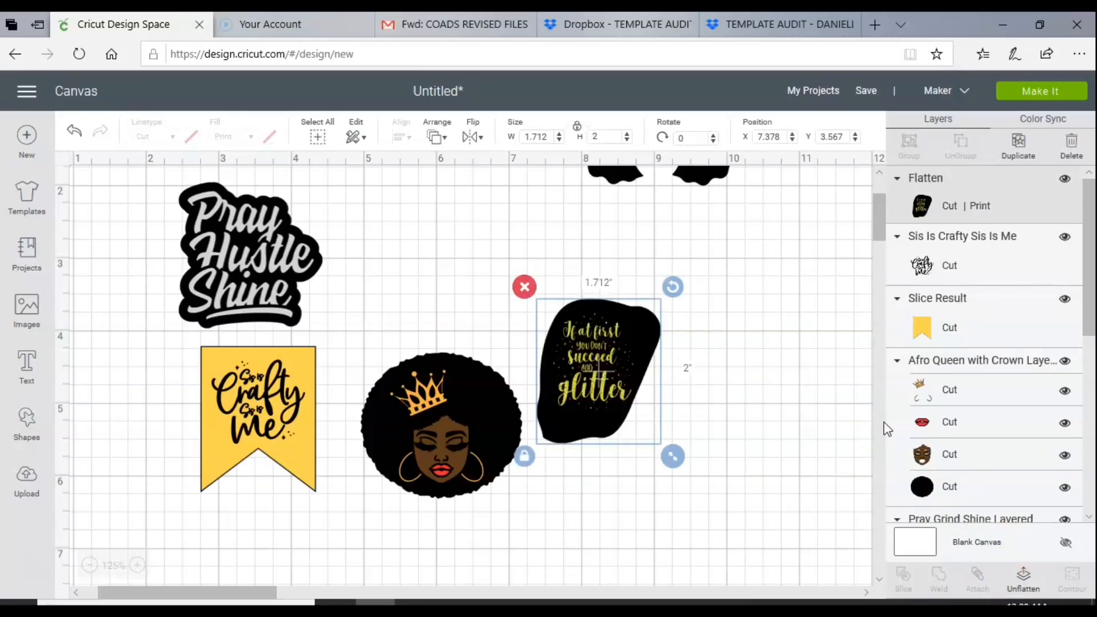
- Nudge the flattened glitter design right to X 7.678 and flatten the layered Afro queen beside it into one printable image
click(892, 410)
key(Right)
key(Right)
key(Right)
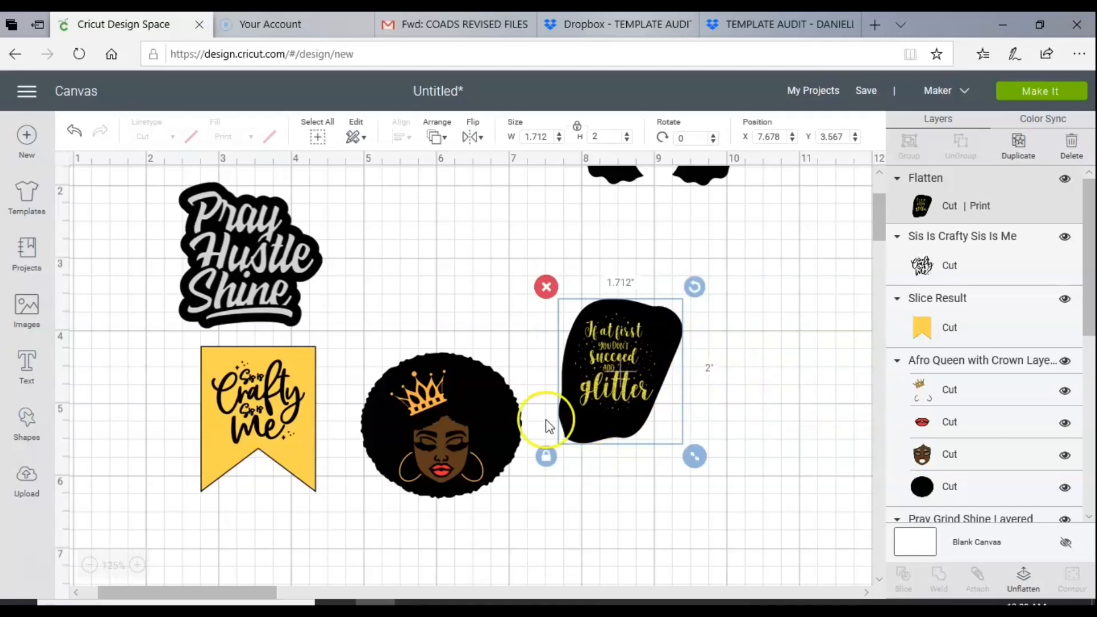
click(495, 416)
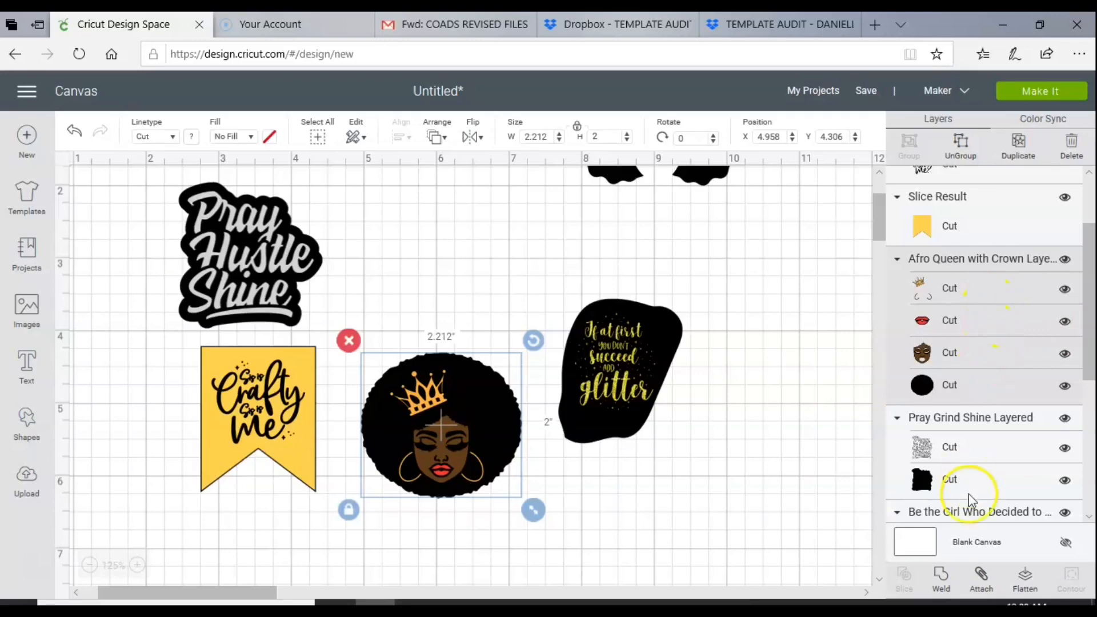
click(1025, 587)
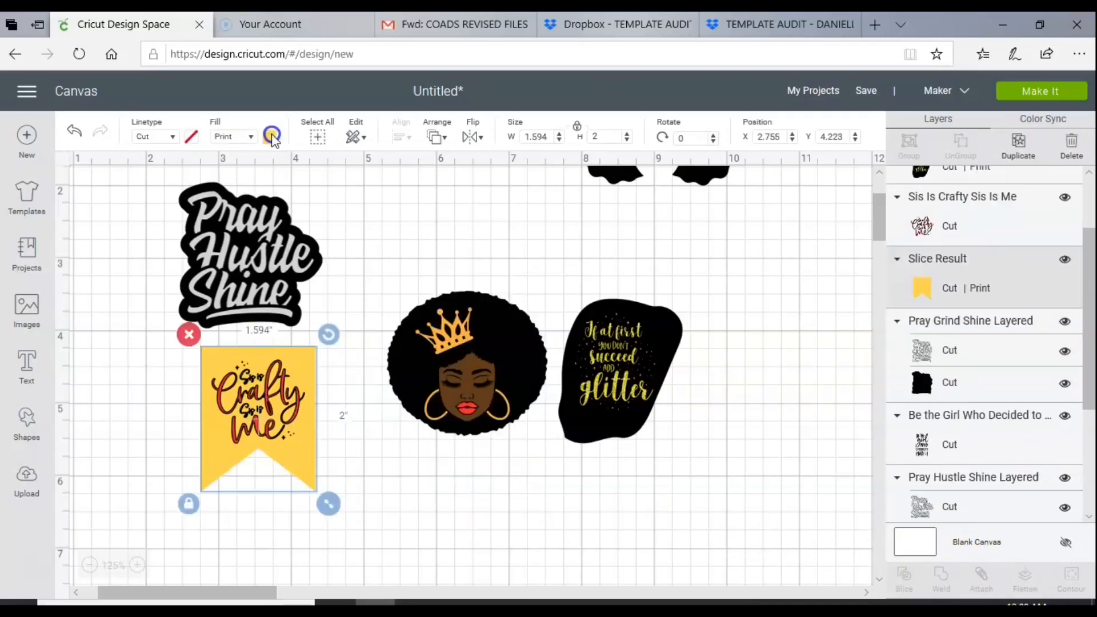
- Fill the yellow banner behind the Sis Is Crafty quote with the gold chevron print pattern
click(270, 137)
click(307, 204)
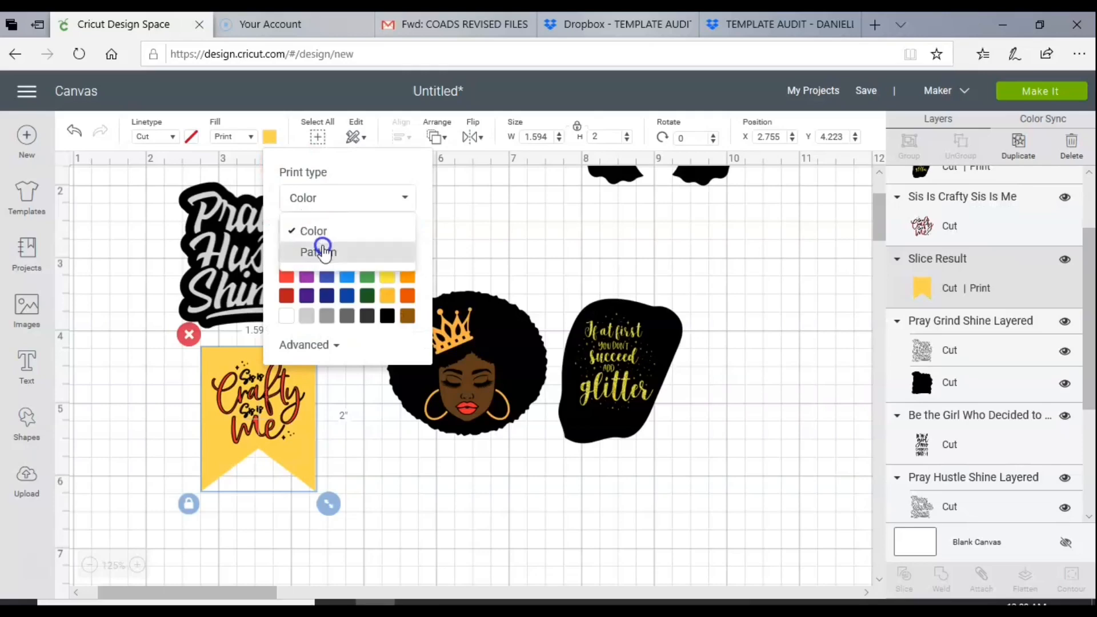
click(324, 250)
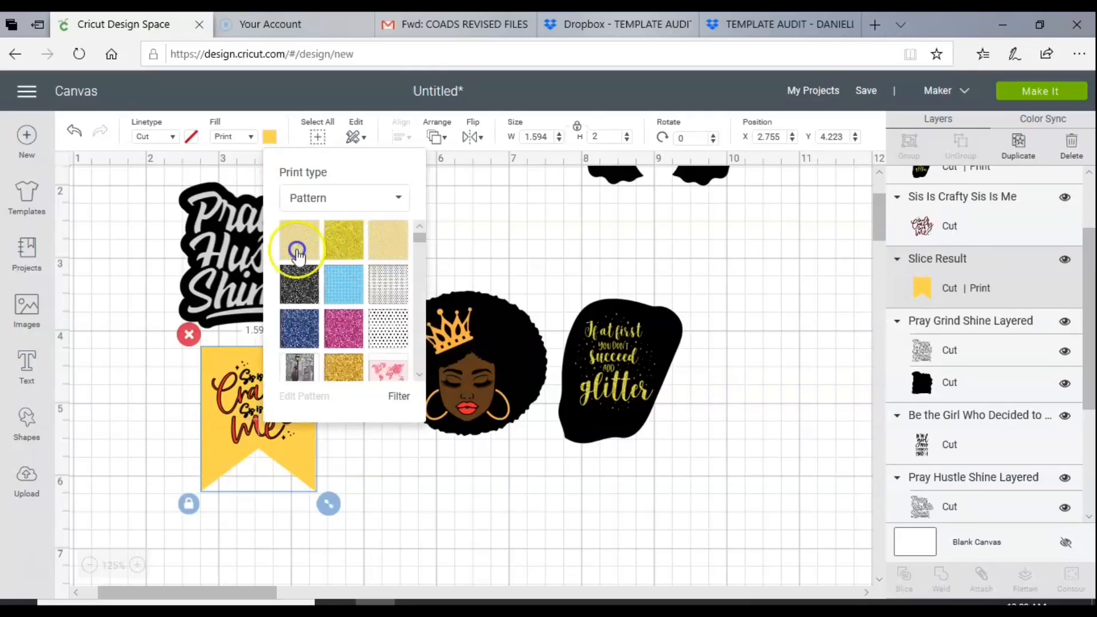
click(297, 251)
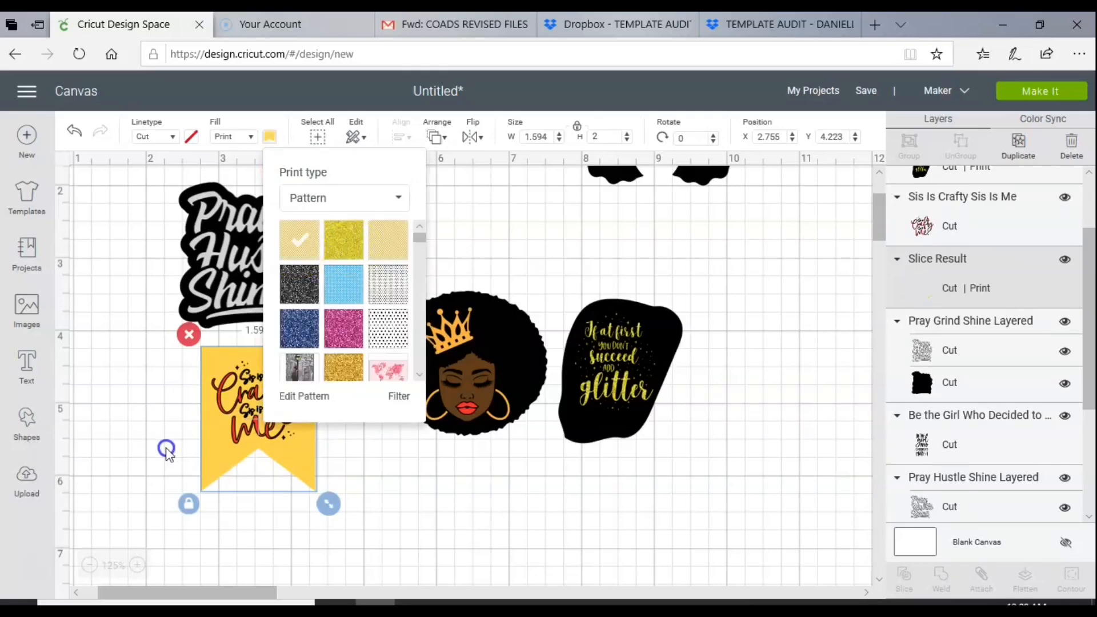
click(211, 466)
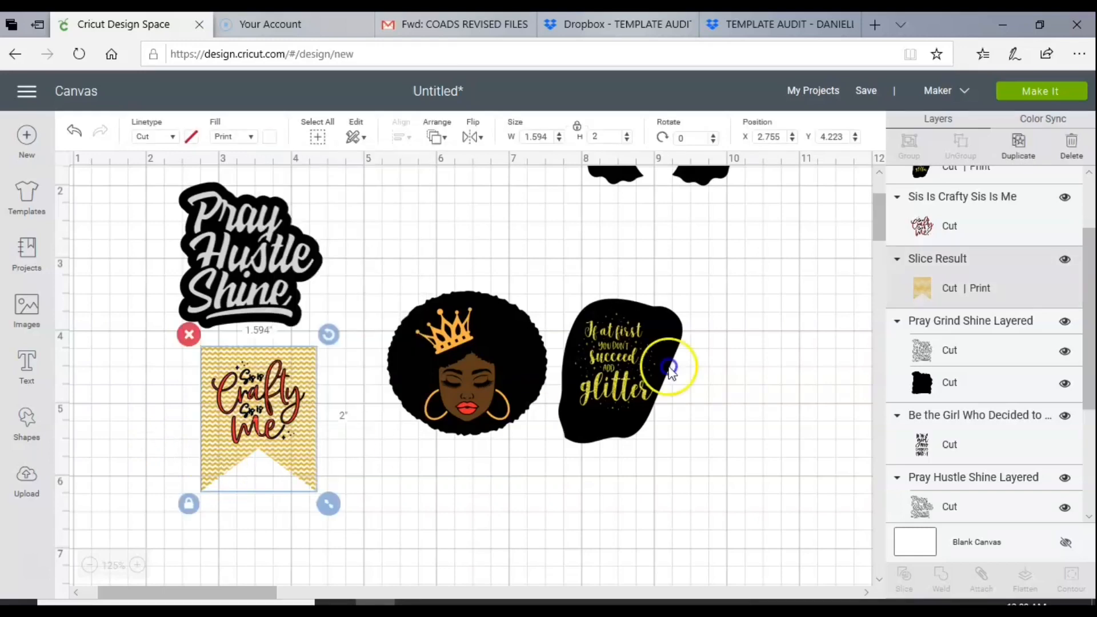
- Enlarge the banner's chevron pattern to a scale of about 290
click(276, 136)
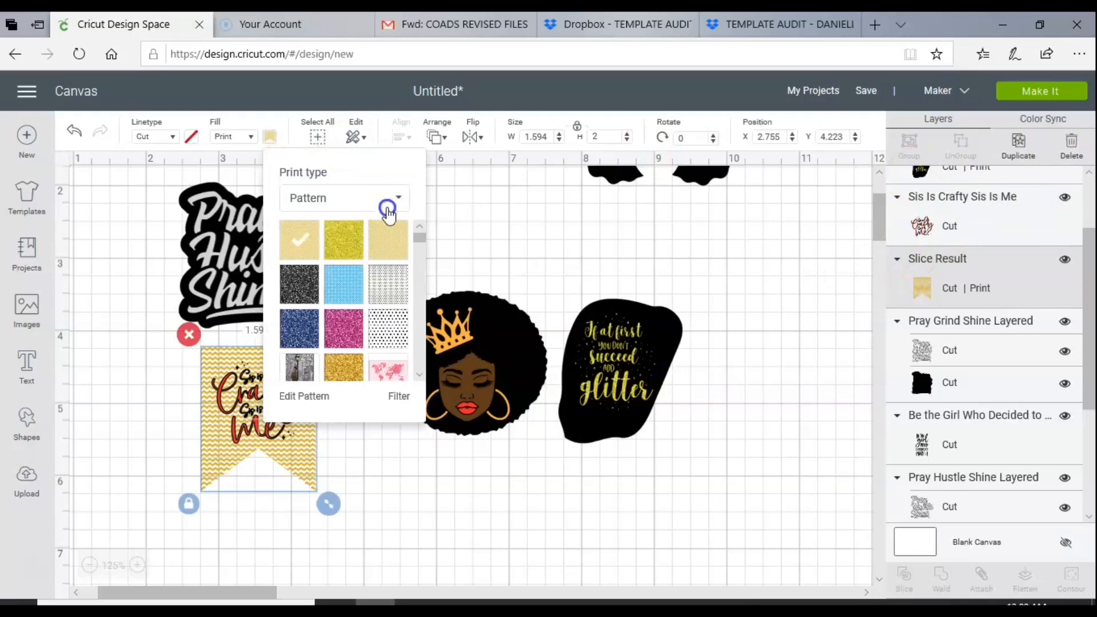
click(296, 397)
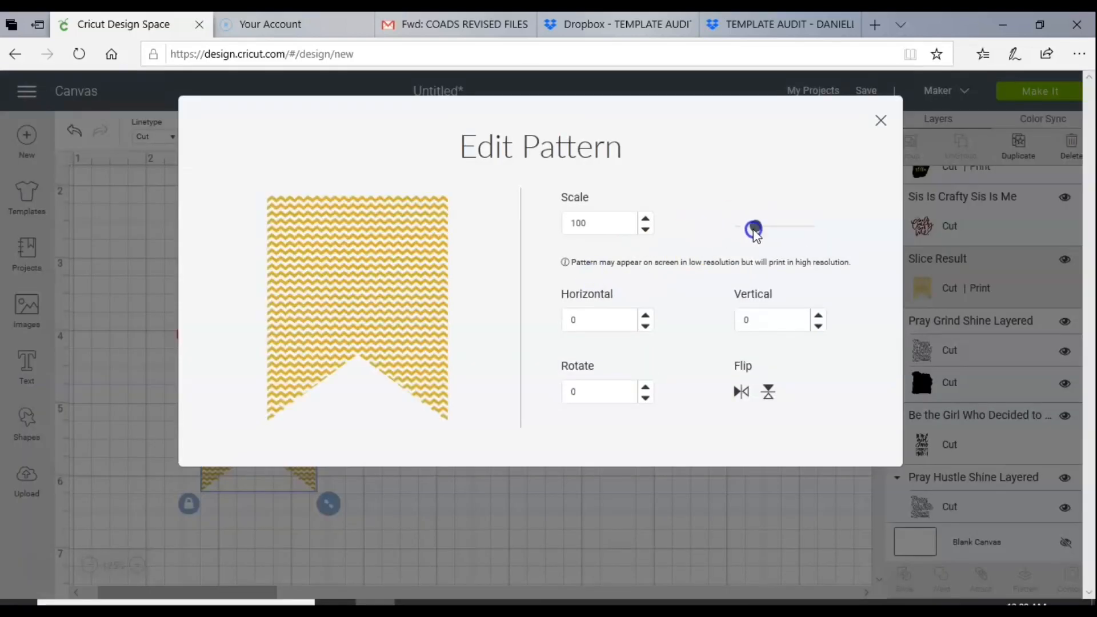
drag(755, 234, 792, 235)
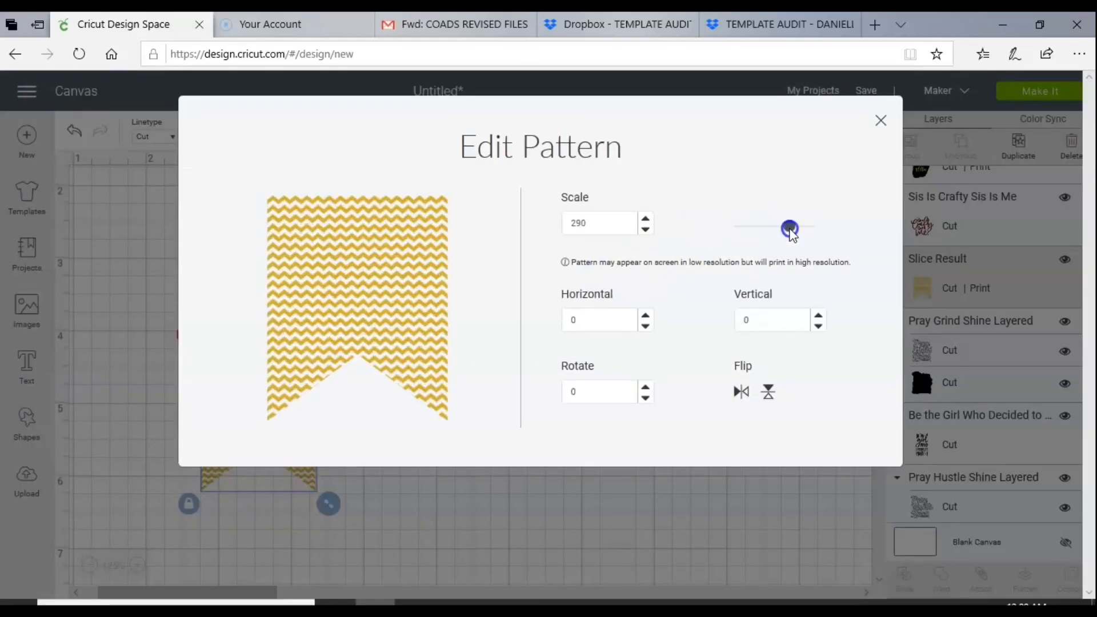
click(884, 119)
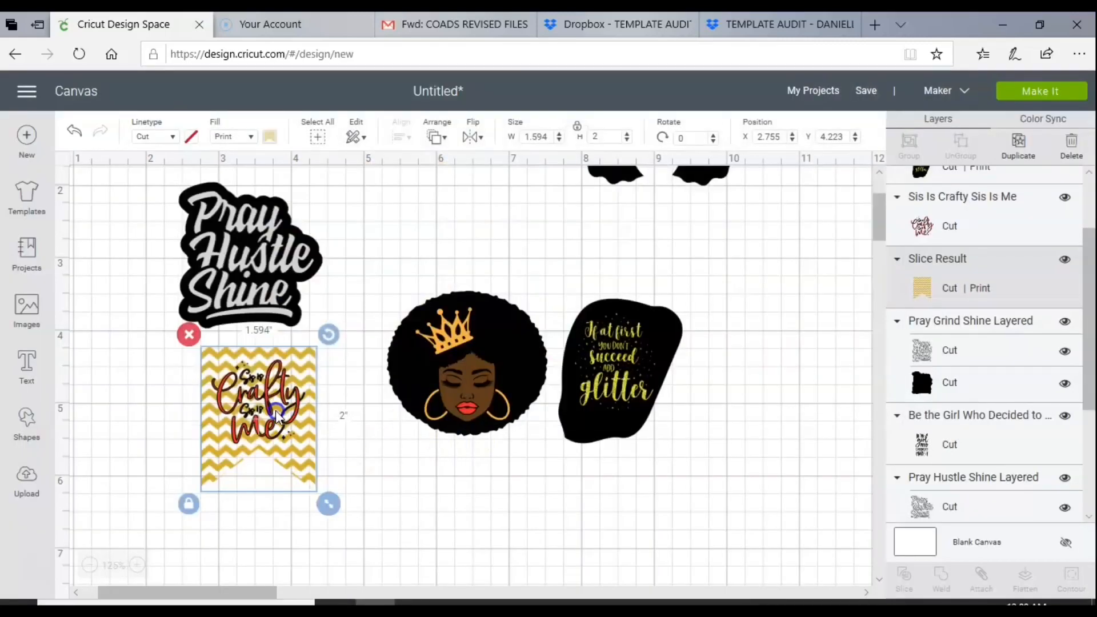
- Flatten the Sis Is Crafty quote with its chevron banner and move the design beside the glitter quote at about X 9.577, Y 3.523
click(331, 524)
drag(338, 514, 243, 407)
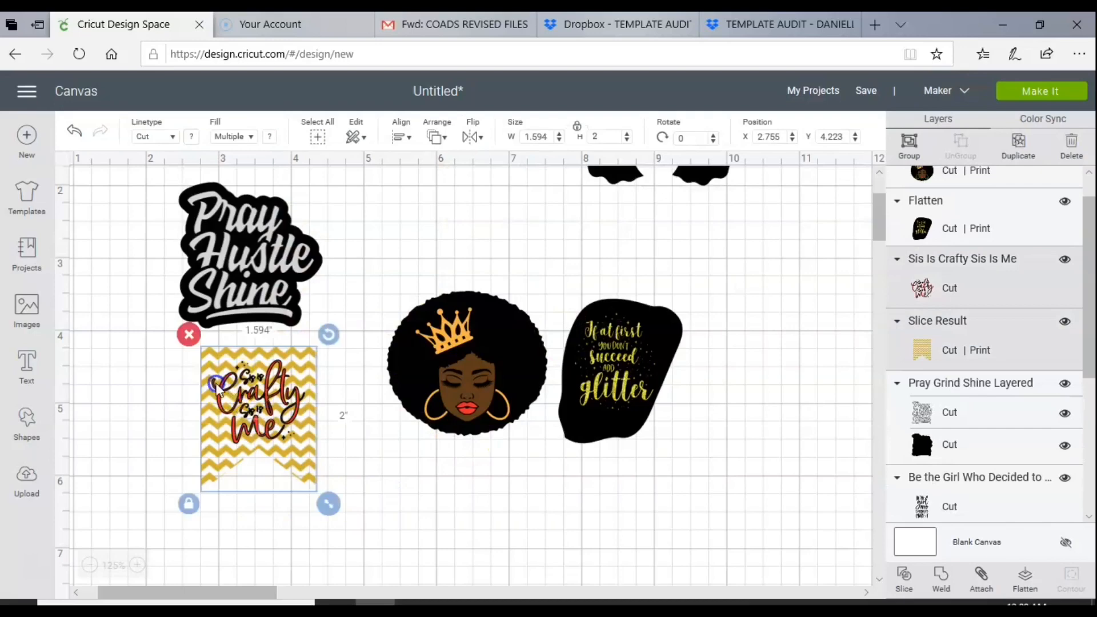
click(1017, 581)
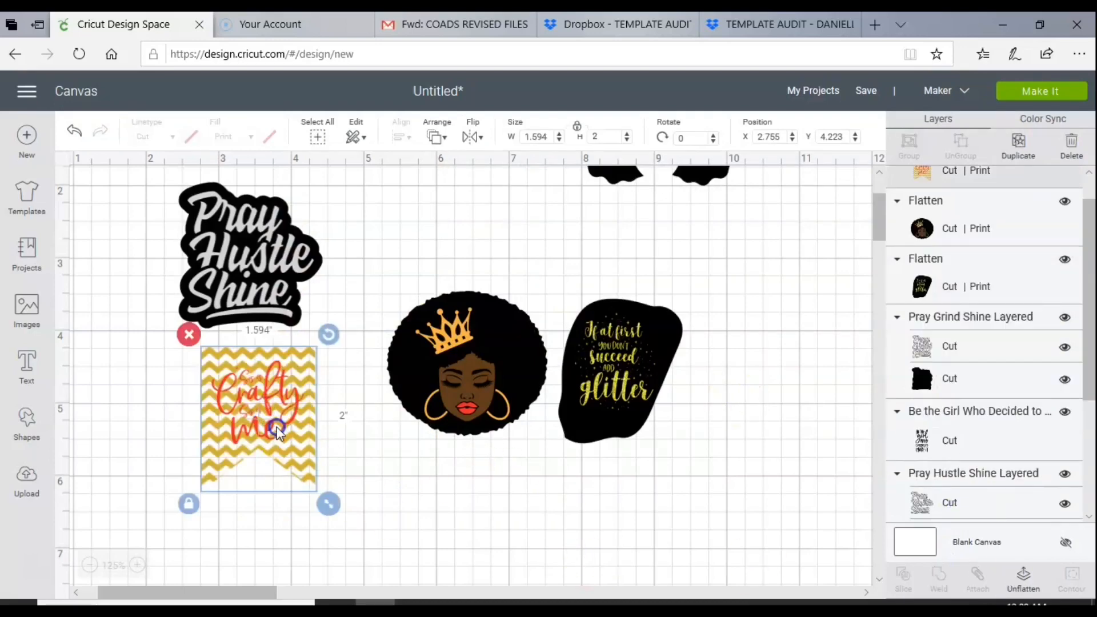
drag(278, 433, 773, 376)
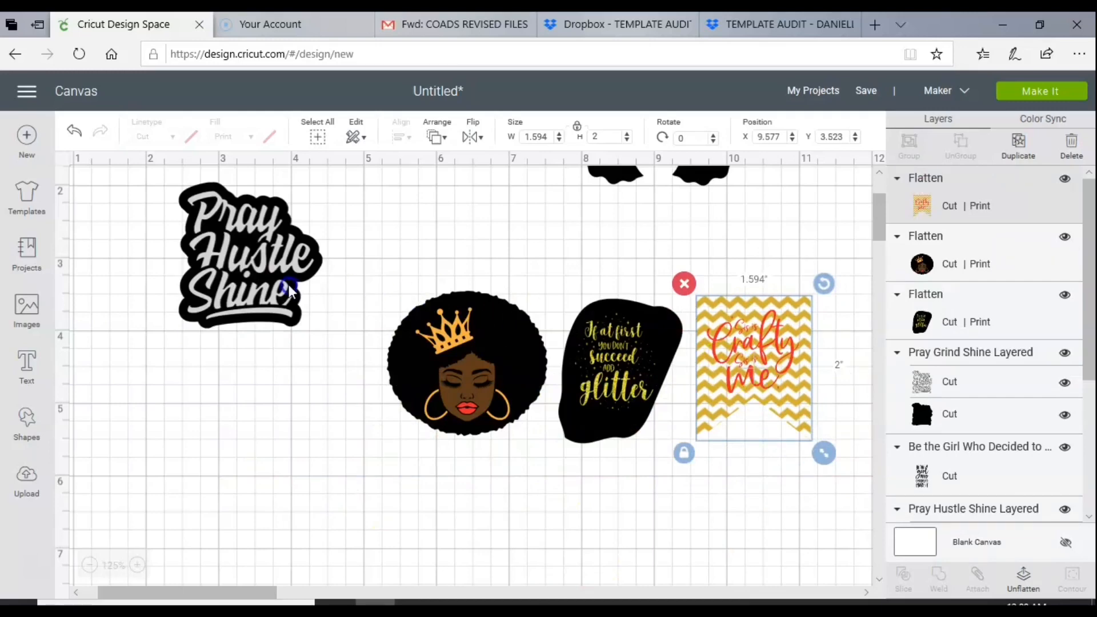
- Move the Pray Hustle Shine design beside the Afro queen at about X 2.781, Y 3.272 and flatten its layers
drag(290, 285, 309, 367)
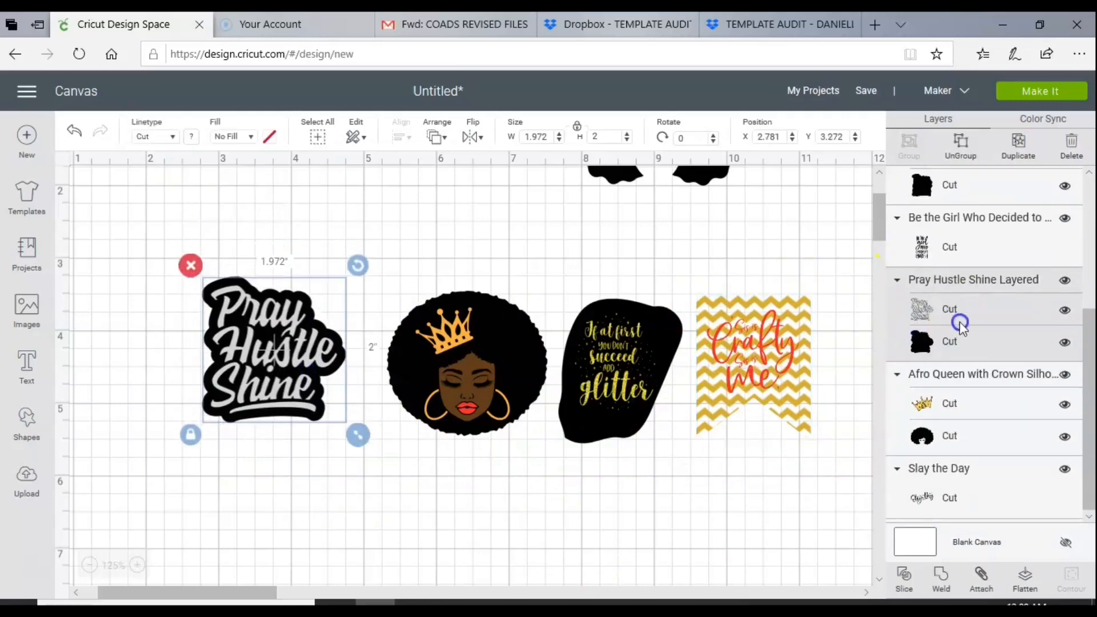
click(1025, 579)
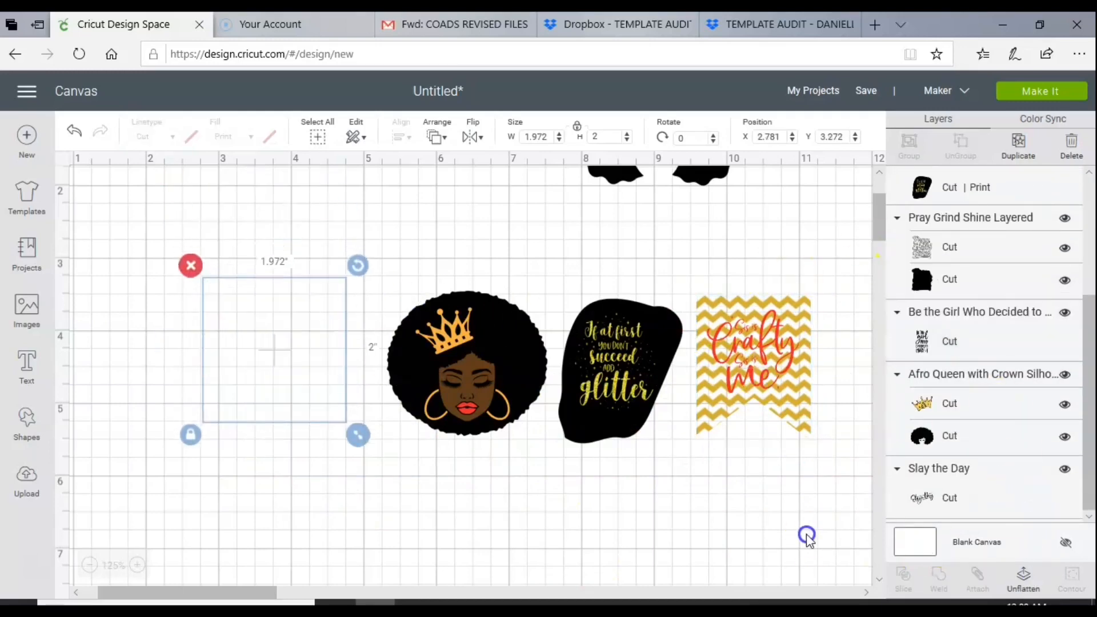
- Flatten the white-faced Afro queen silhouette and move it above the row of designs, at about X 4.554, Y 1.389
scroll(511, 311, up, 3)
click(629, 232)
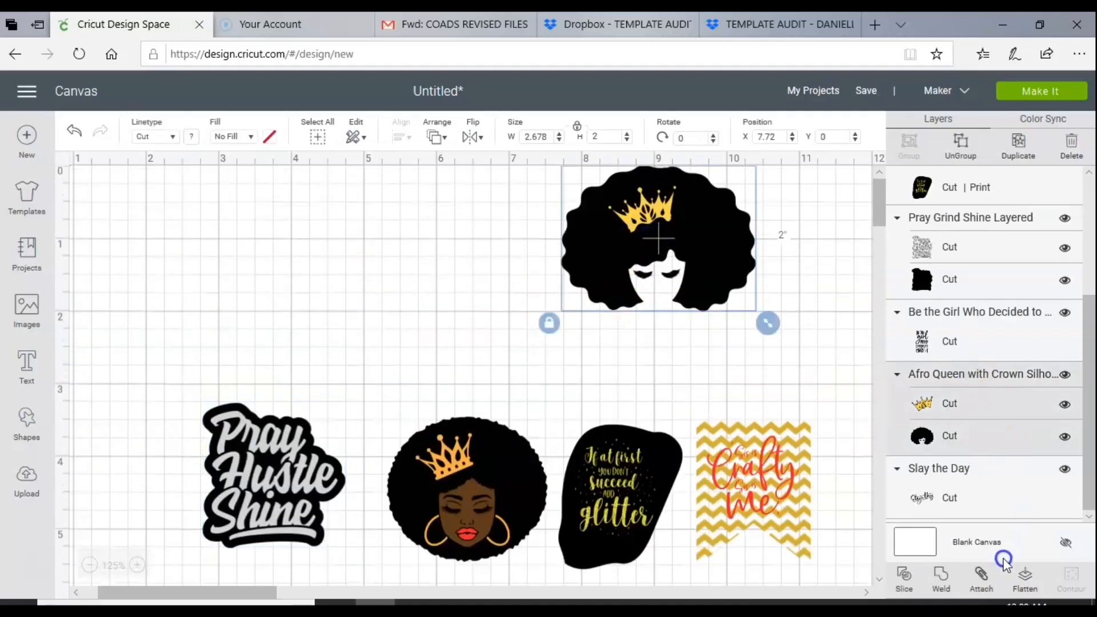
click(1025, 579)
drag(698, 246, 468, 346)
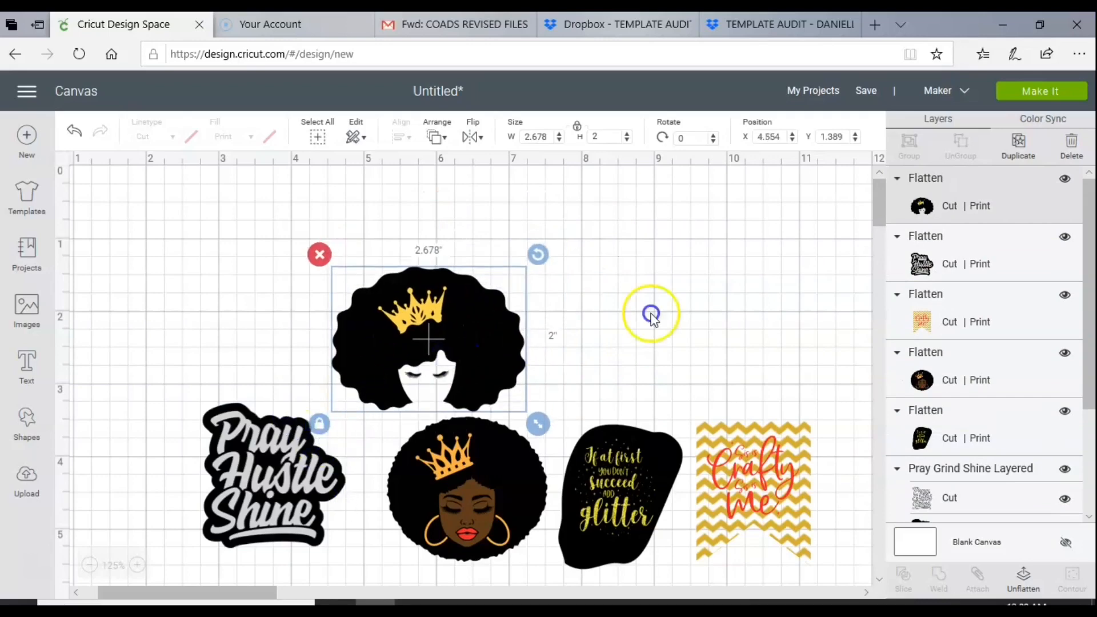
- Add a circle shape to the canvas and change its material color to brown
scroll(687, 281, down, 4)
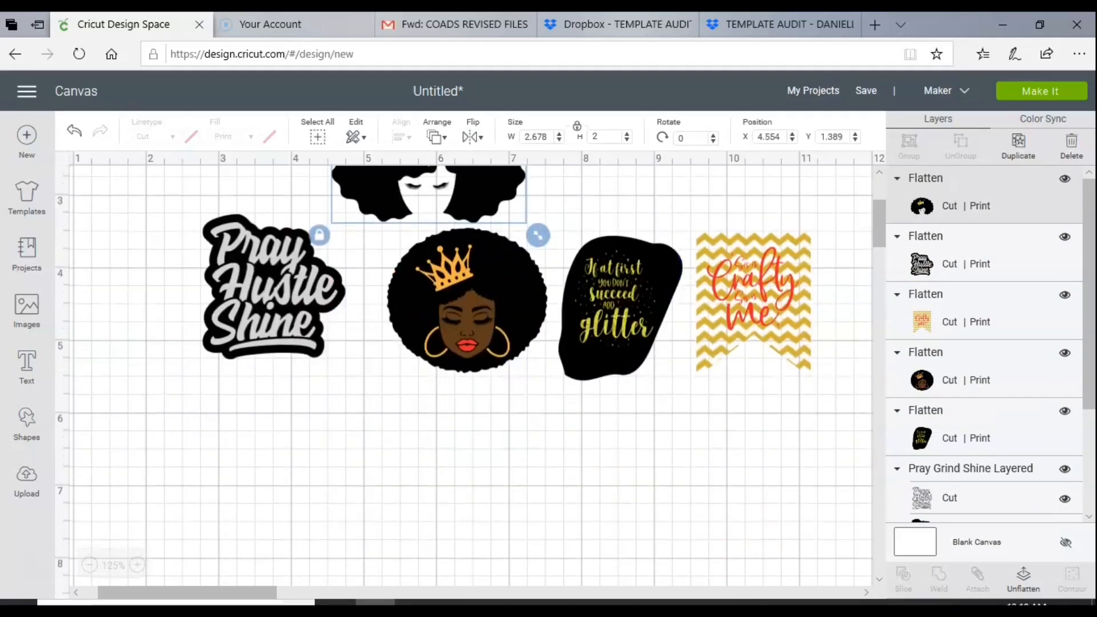
click(88, 565)
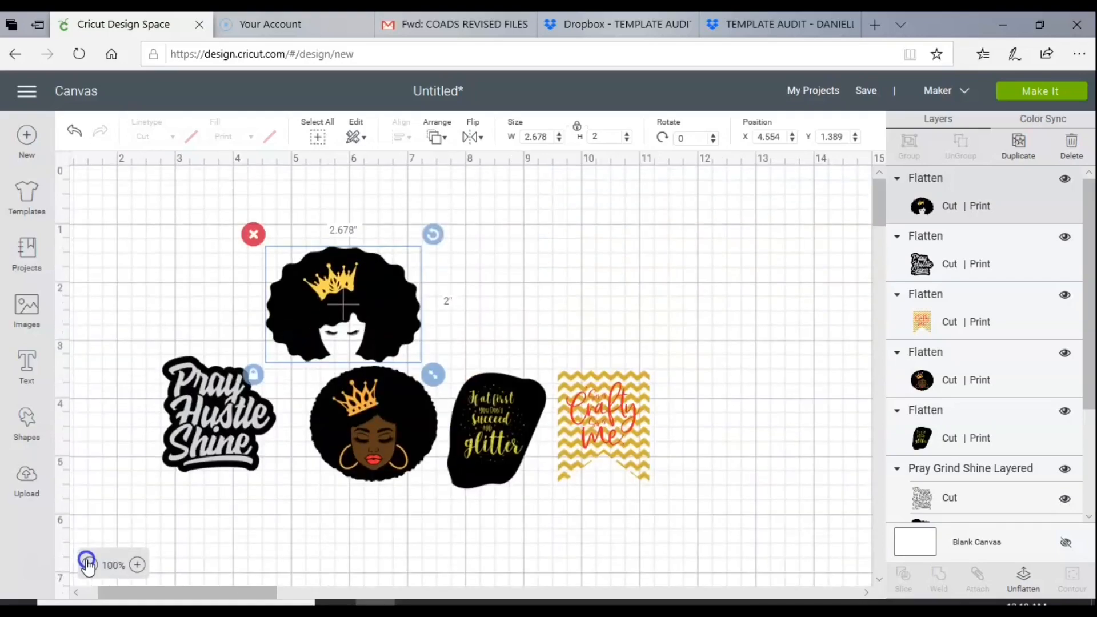
click(87, 565)
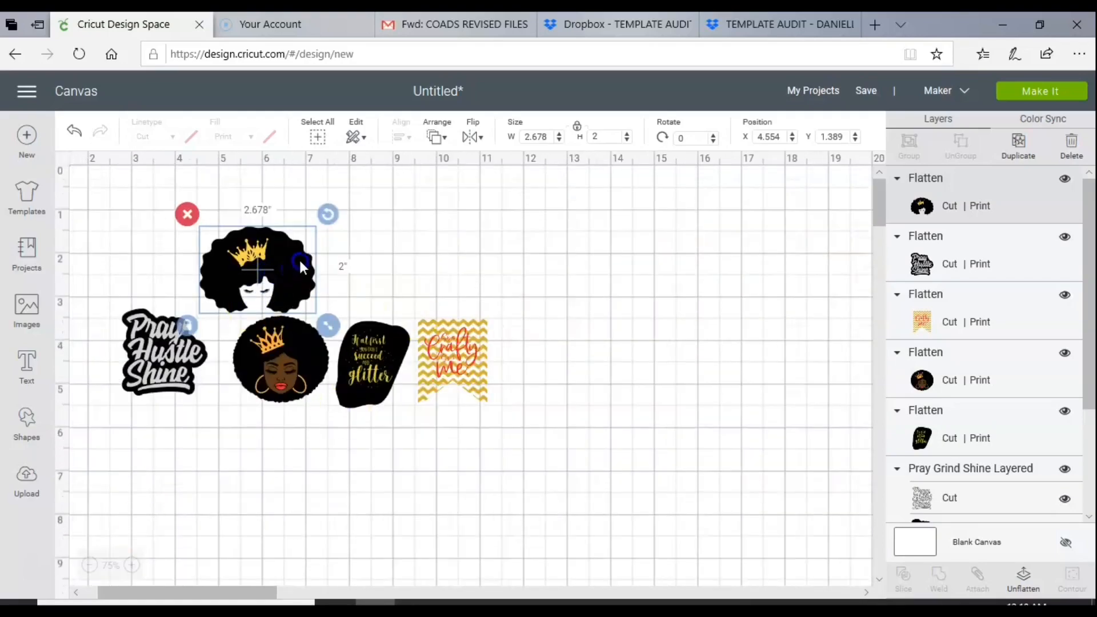
click(142, 568)
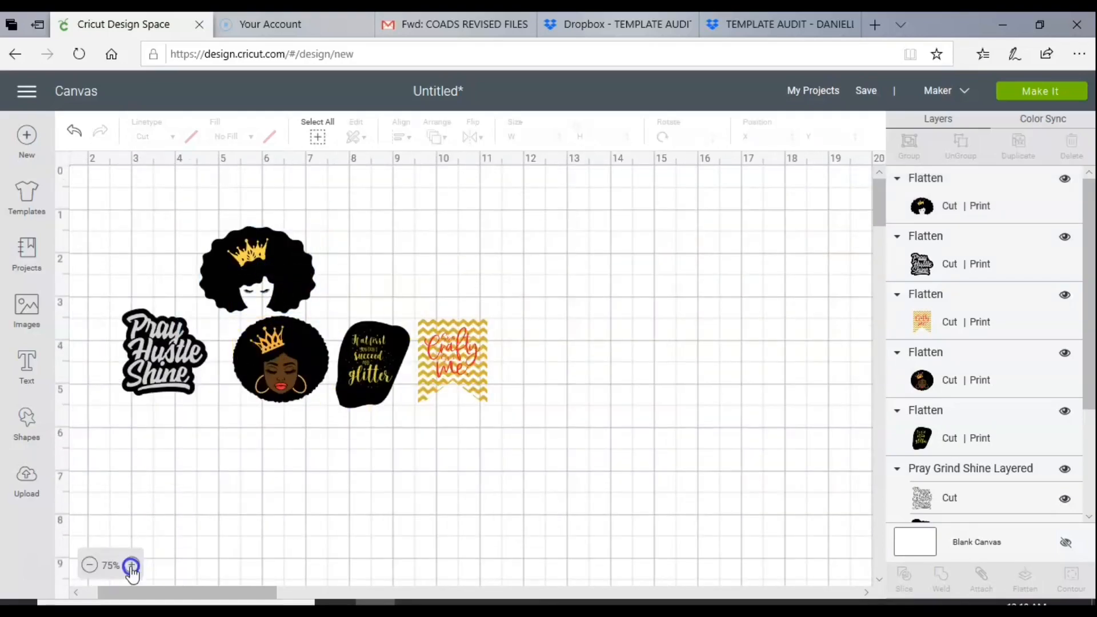
click(132, 565)
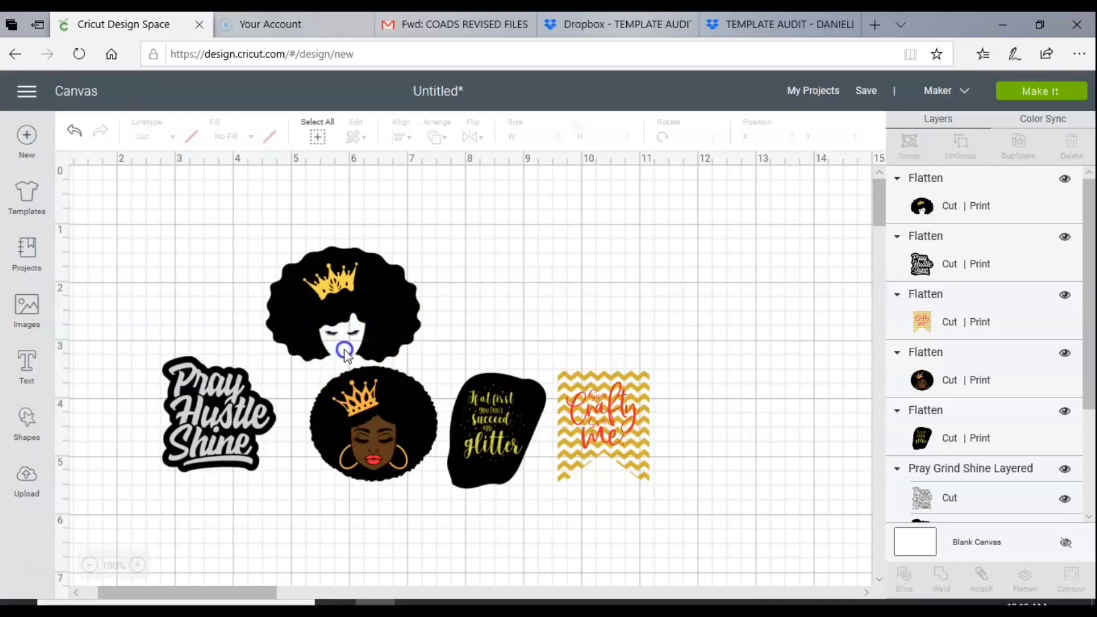
click(17, 430)
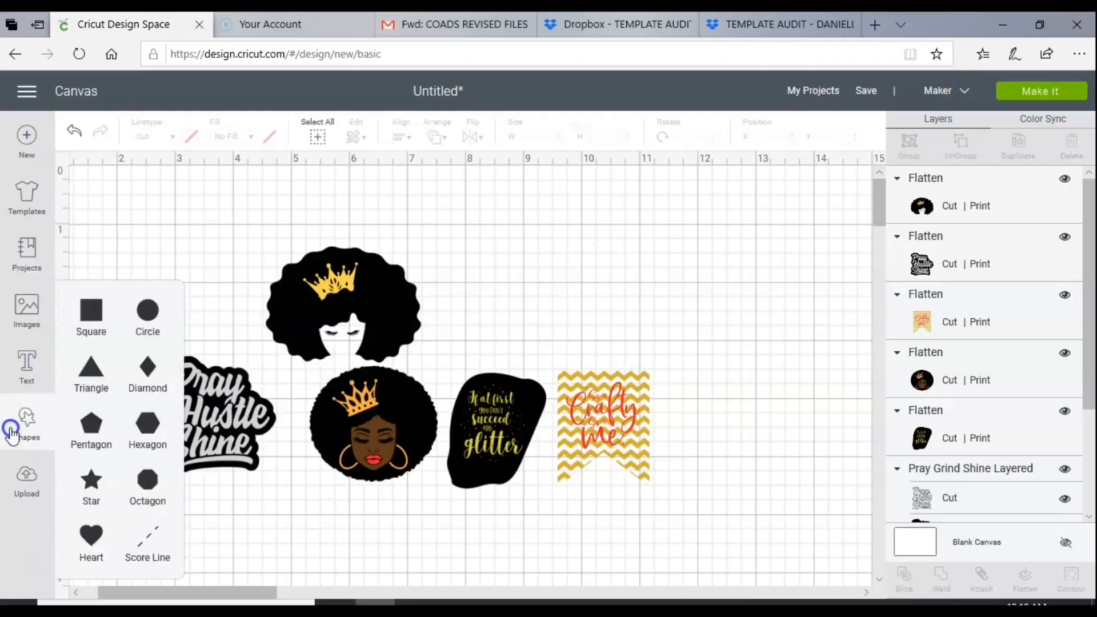
click(147, 314)
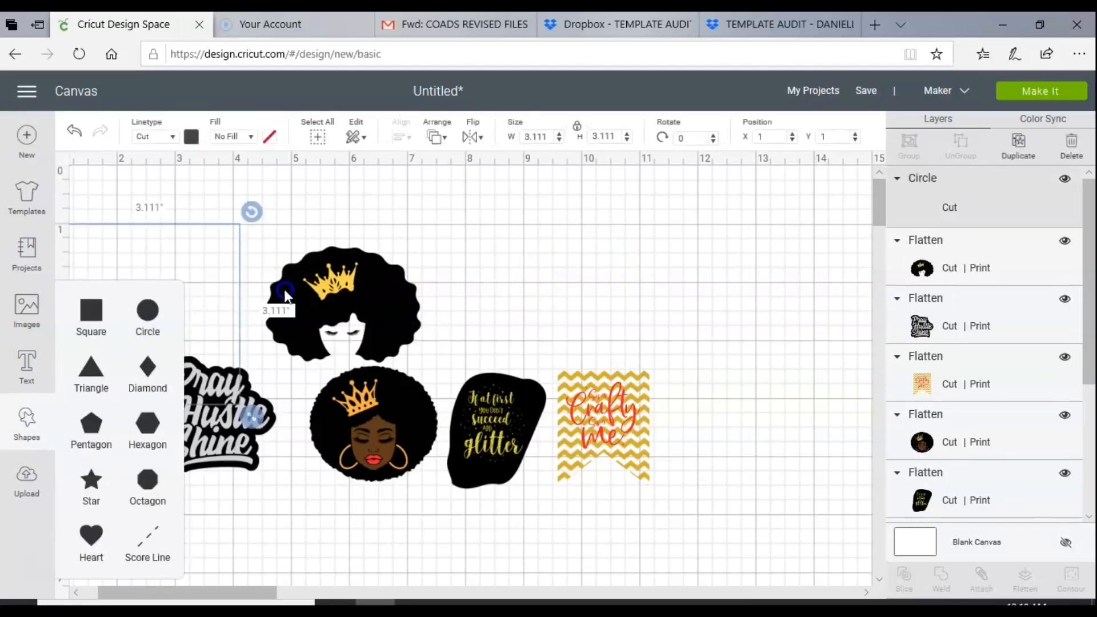
click(190, 141)
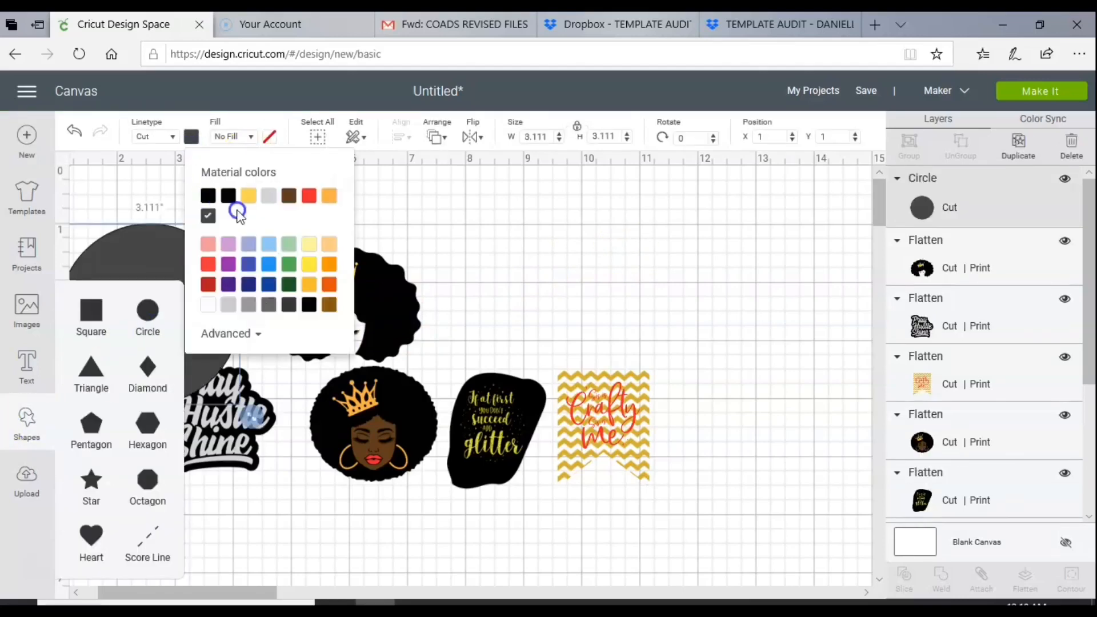
click(331, 308)
click(149, 235)
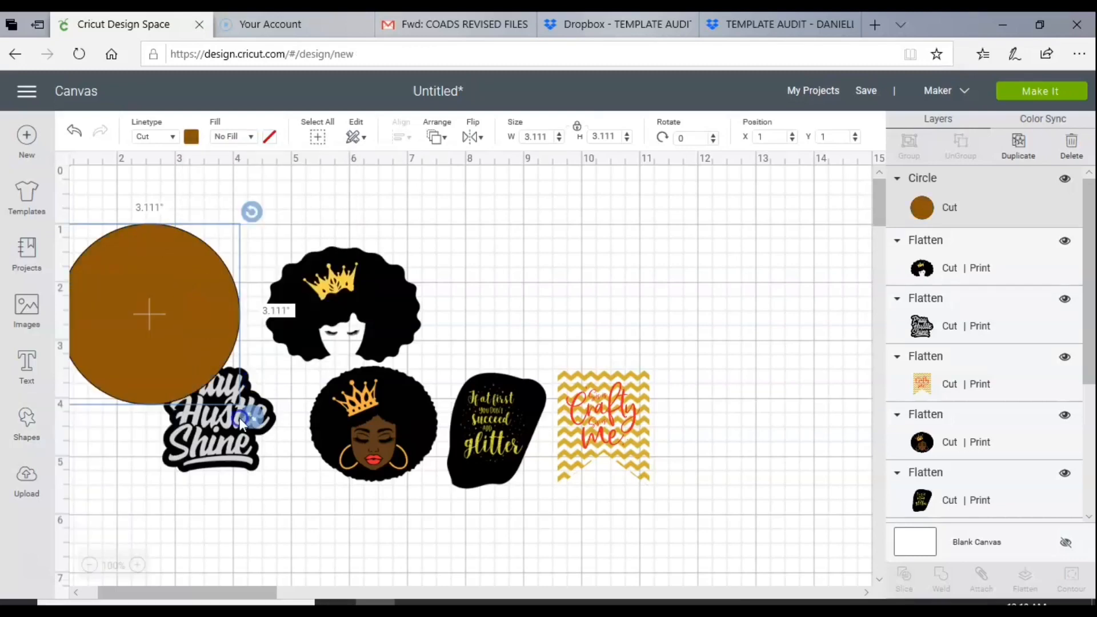
- Resize the brown circle to about 1.083 inches, place it over the silhouette's face and send it to the back
drag(239, 417, 354, 353)
click(437, 144)
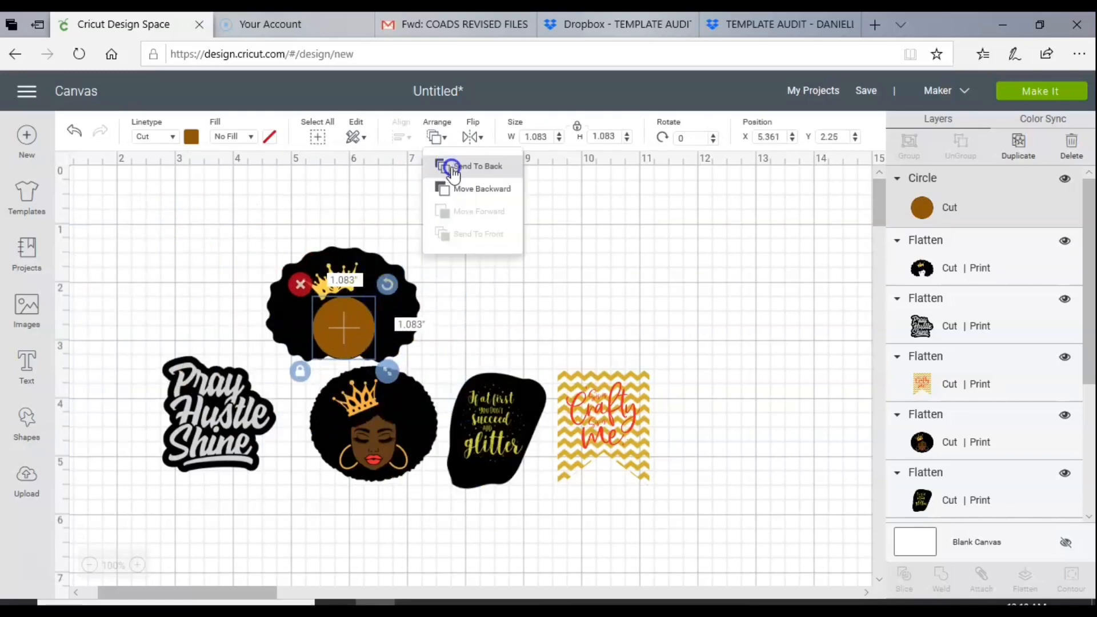
click(452, 167)
- Select the silhouette with its circle, clear the selection, and move the silhouette alone to about X 6.248, Y 1.181
click(466, 341)
drag(466, 340, 279, 265)
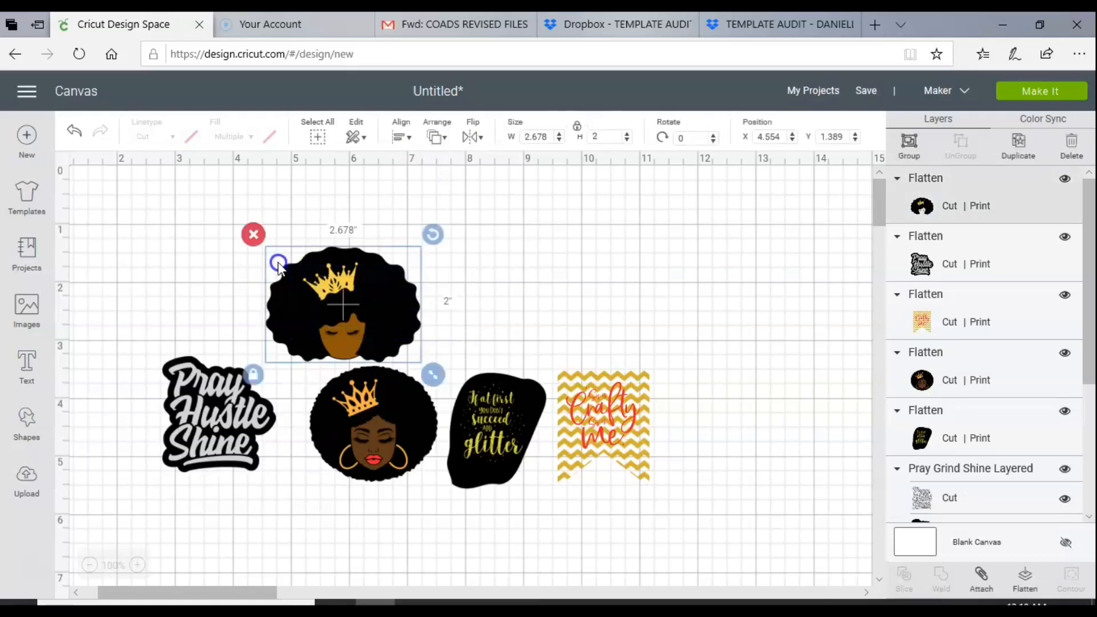
click(549, 294)
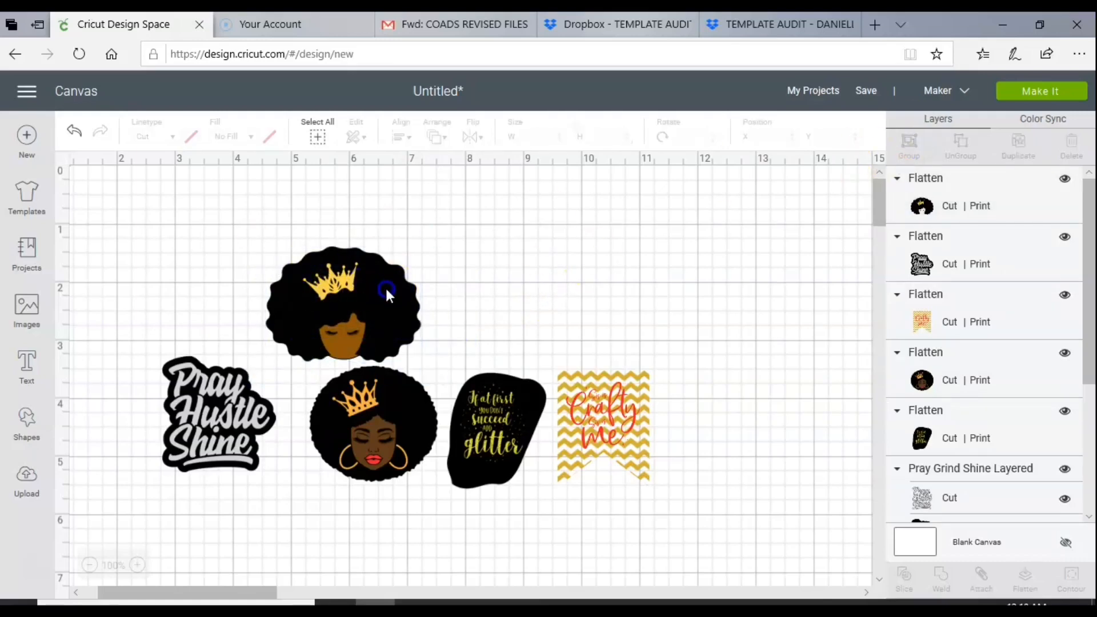
drag(386, 290, 486, 279)
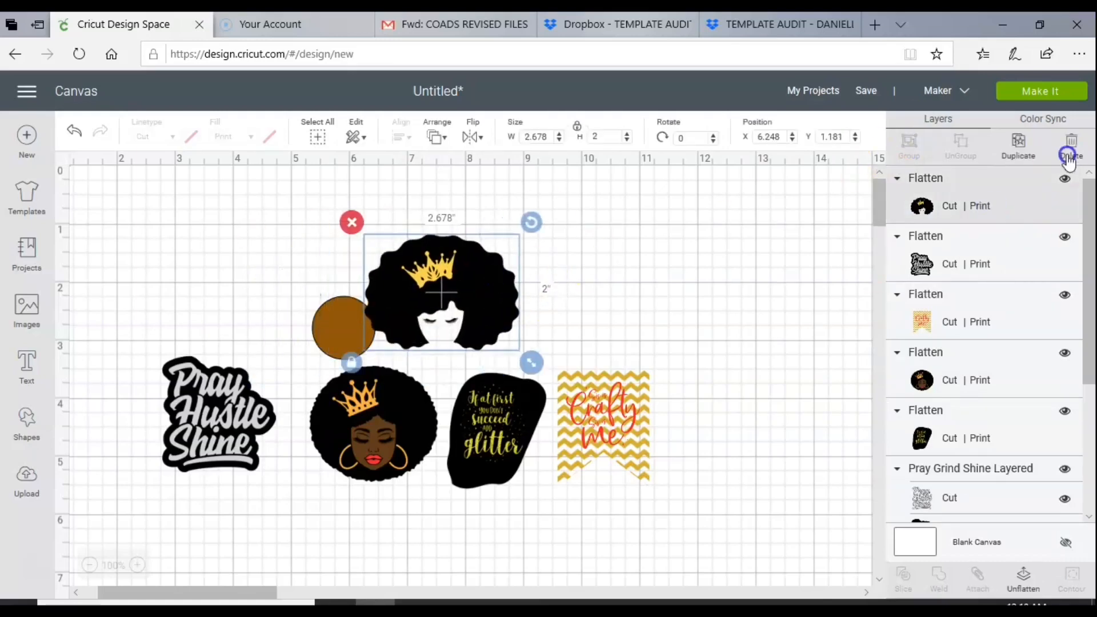
- Duplicate the white-faced silhouette, place the copy over the brown circle at about X 4.484, Y 1.375, and move the original beside it
click(1019, 147)
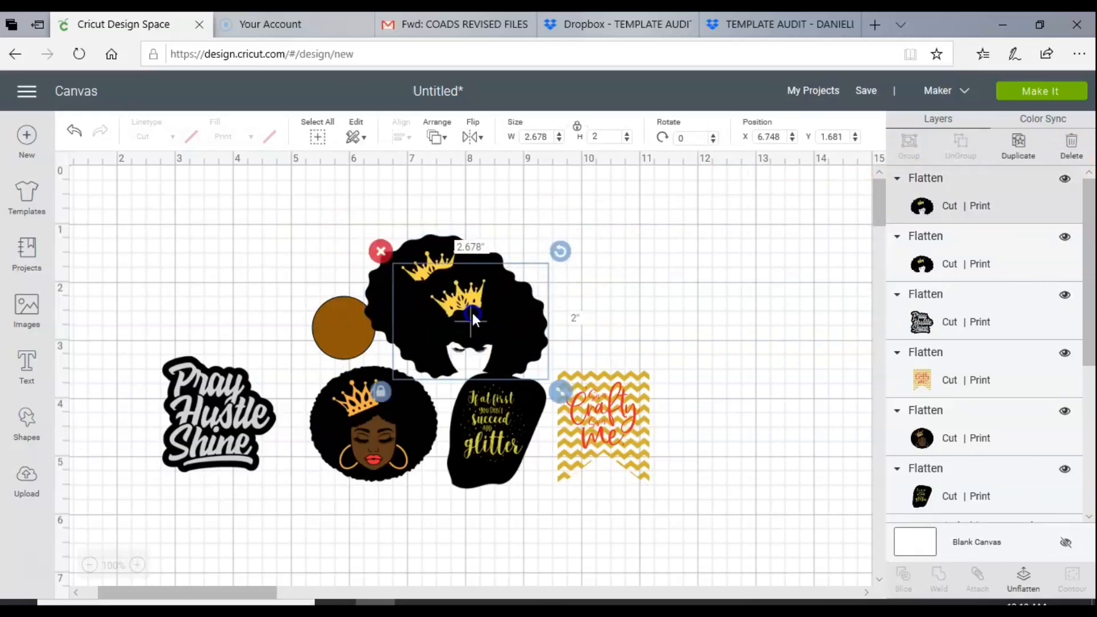
drag(473, 315, 359, 295)
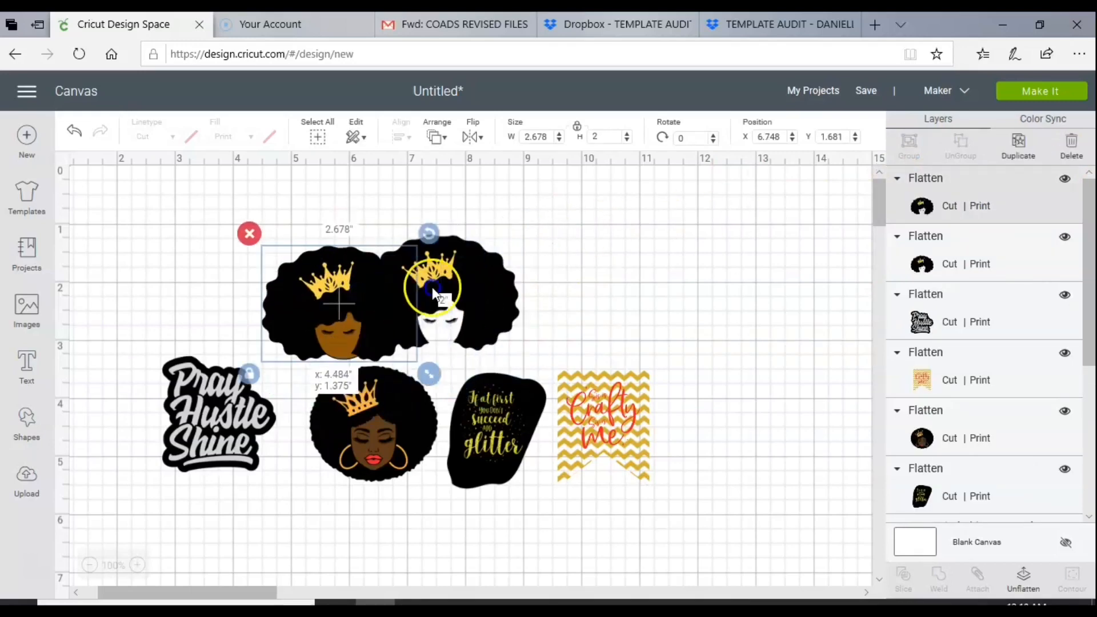
drag(464, 280, 530, 289)
- Flatten the silhouette copy together with the brown circle behind its face
drag(246, 240, 350, 321)
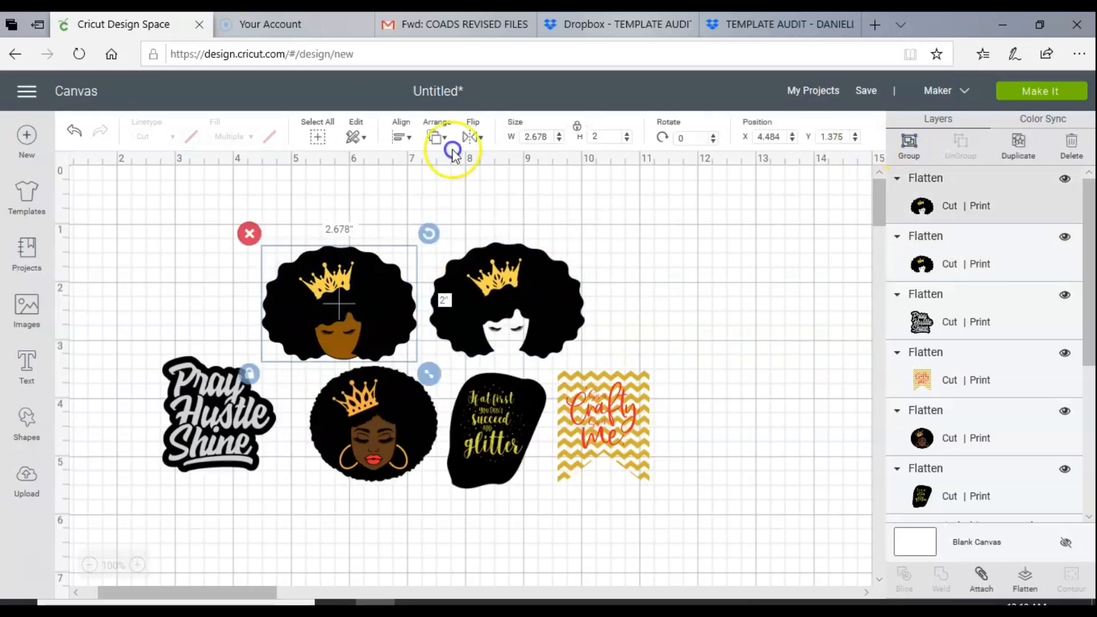
click(1032, 592)
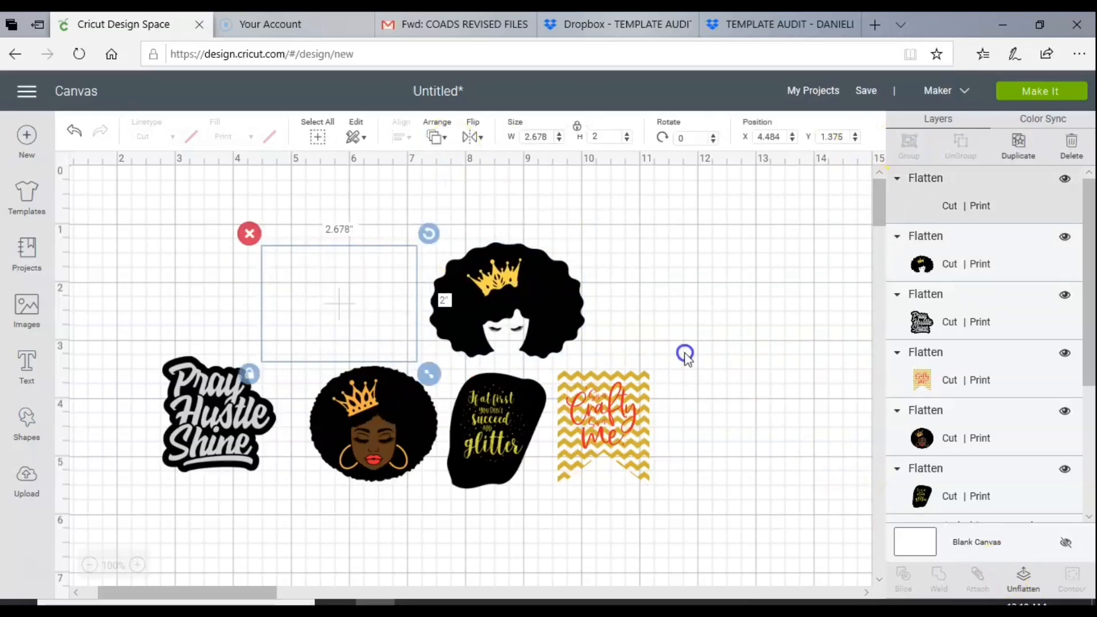
click(373, 345)
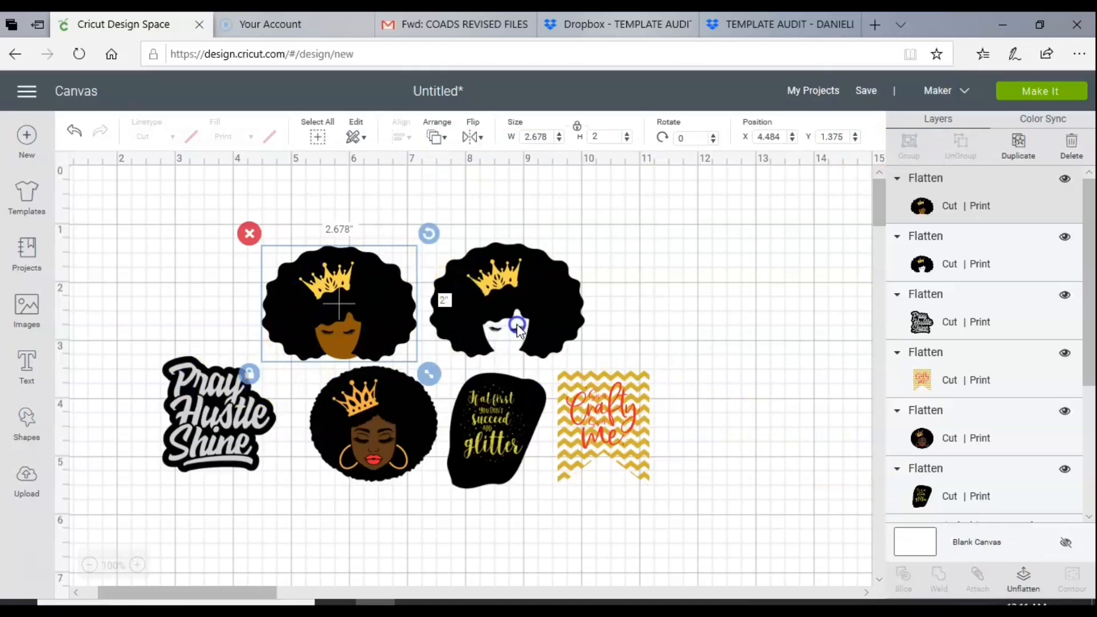
- Move the Pray Grind Shine design closer to the others, at about X 12.222, Y 4.861, and flatten it
drag(260, 591, 267, 592)
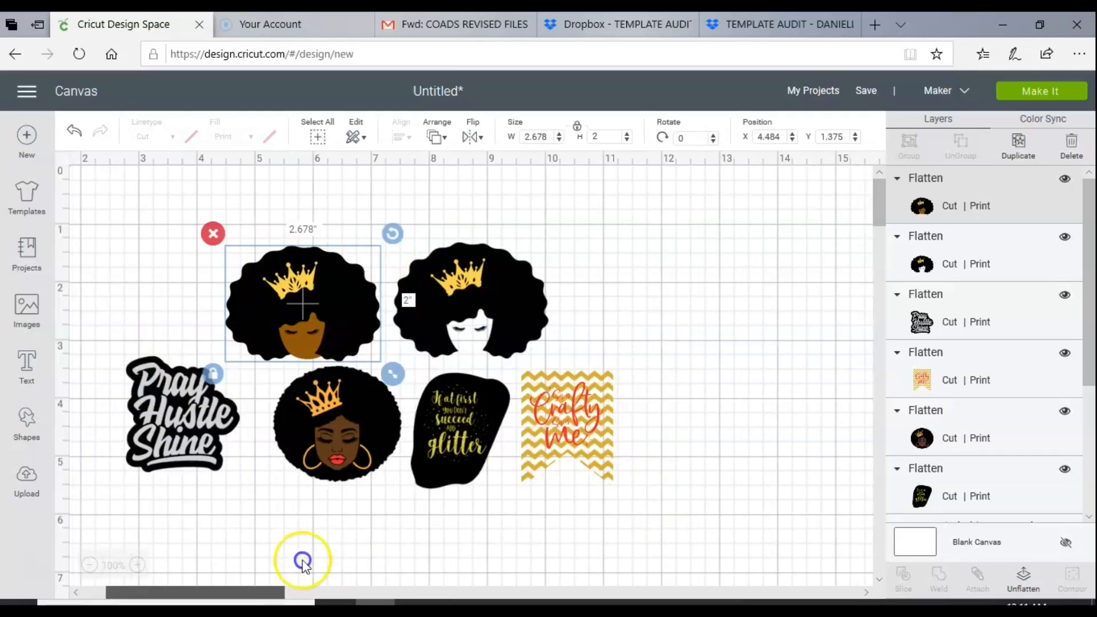
click(93, 563)
click(93, 563)
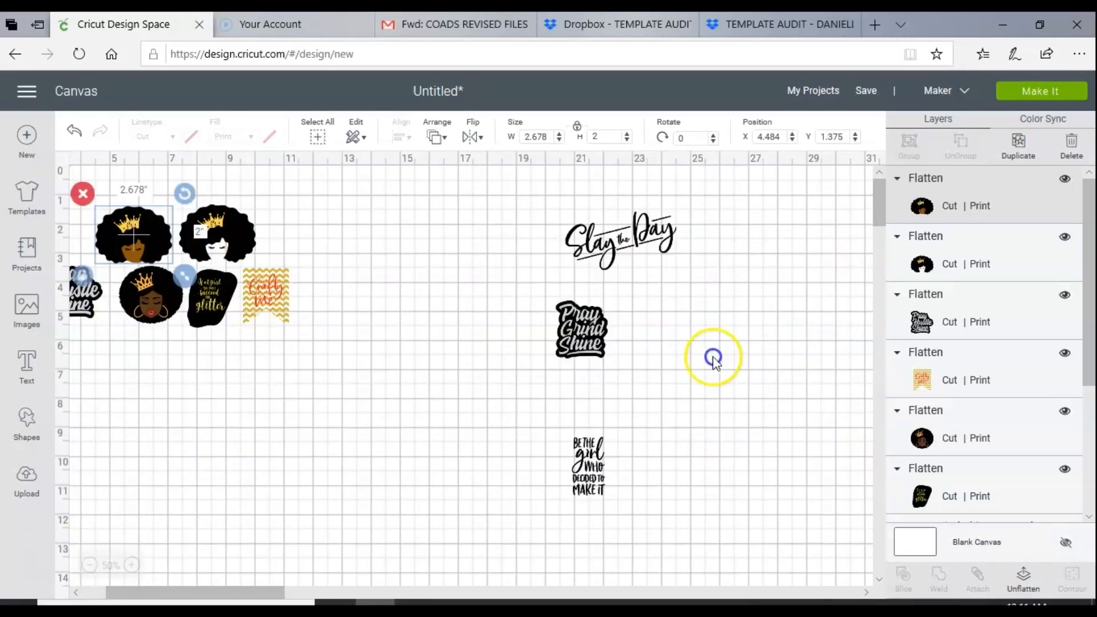
drag(601, 355, 364, 360)
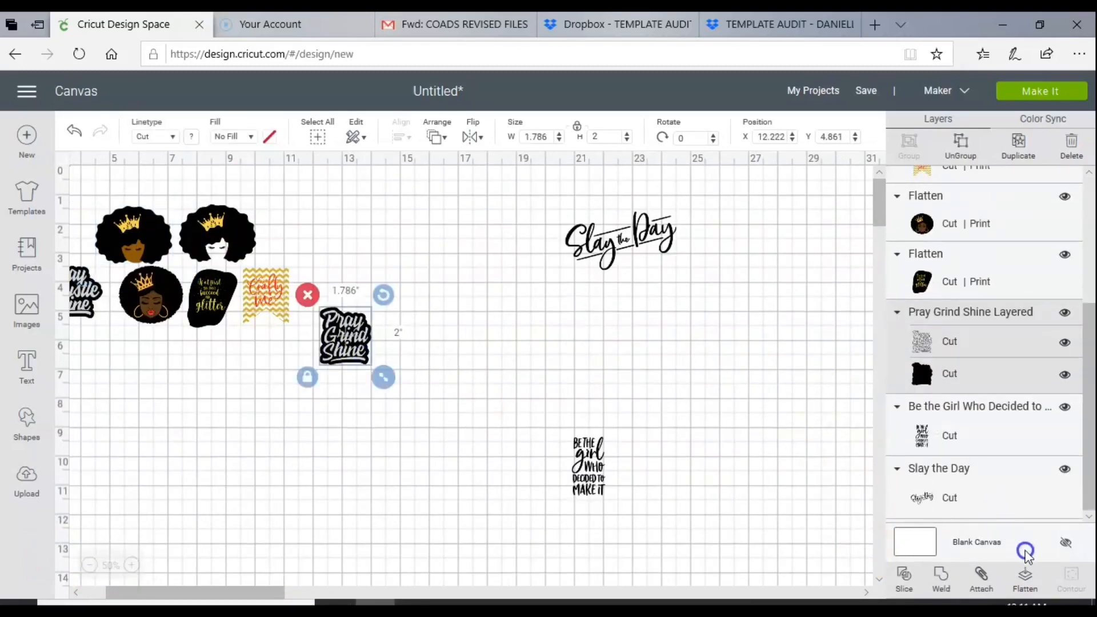
click(1026, 577)
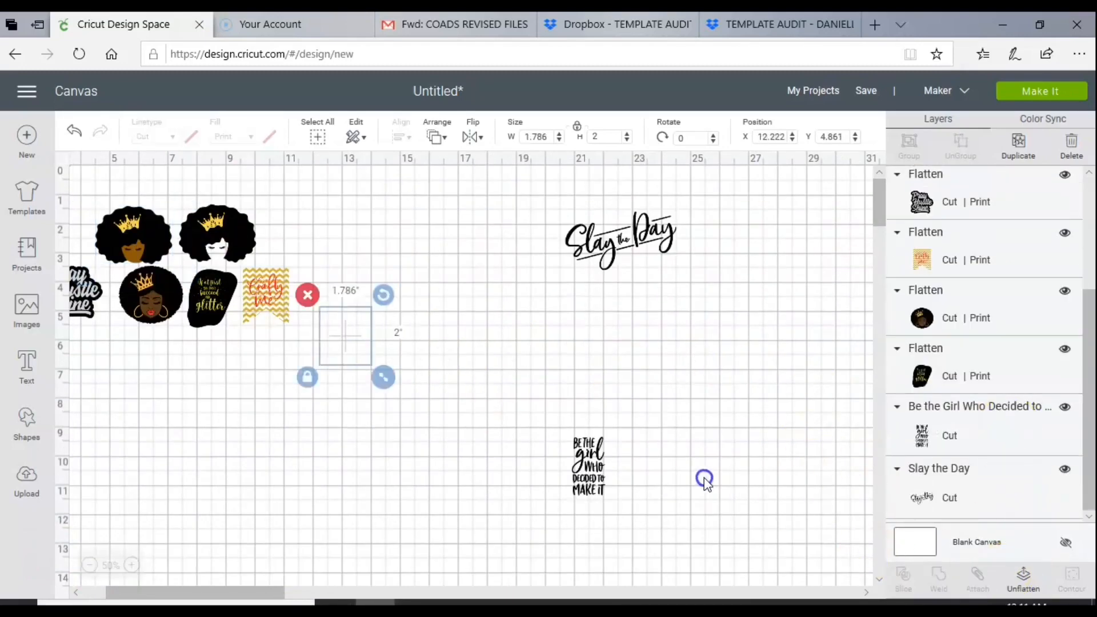
- Move the Be the Girl quote to about X 15.138, Y 2.5, and unflatten the Crafty Me chevron banner design
drag(574, 479, 420, 264)
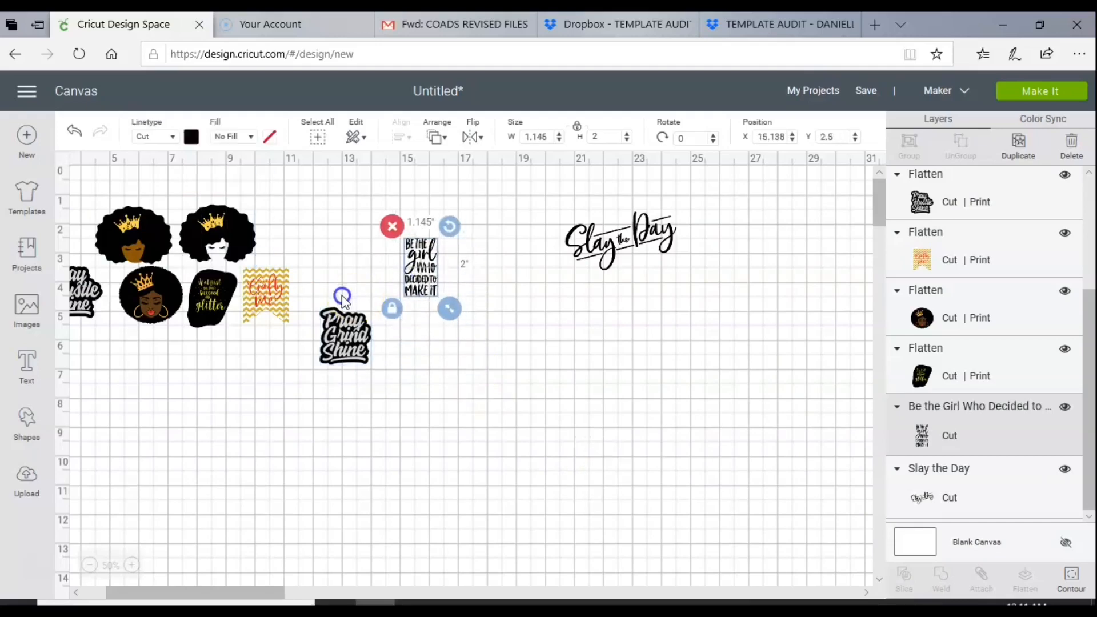
click(276, 308)
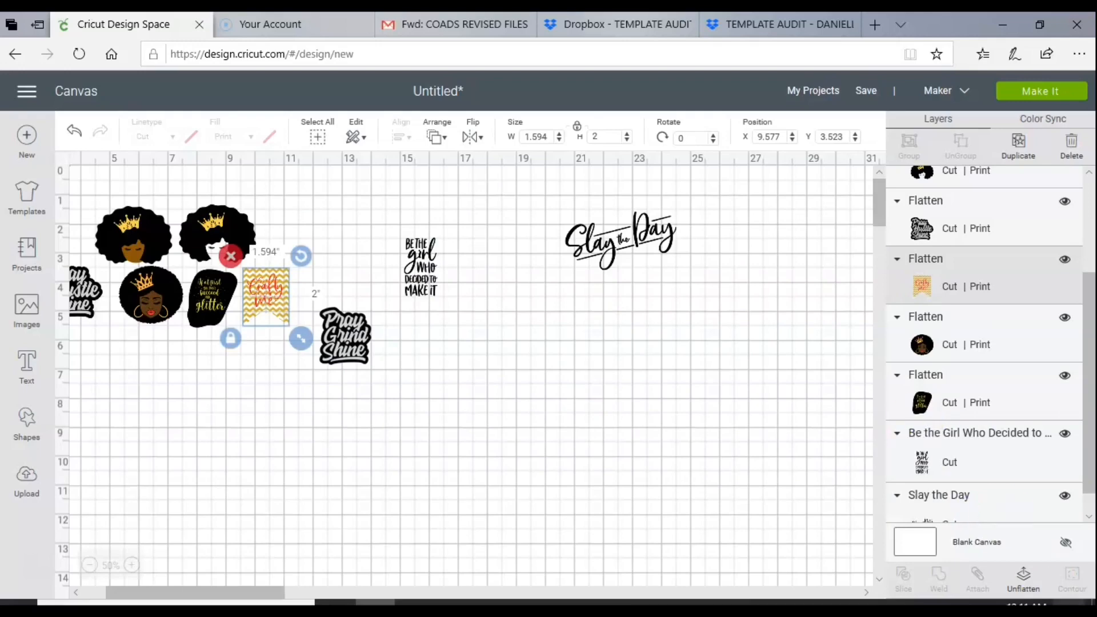
click(1010, 589)
click(440, 404)
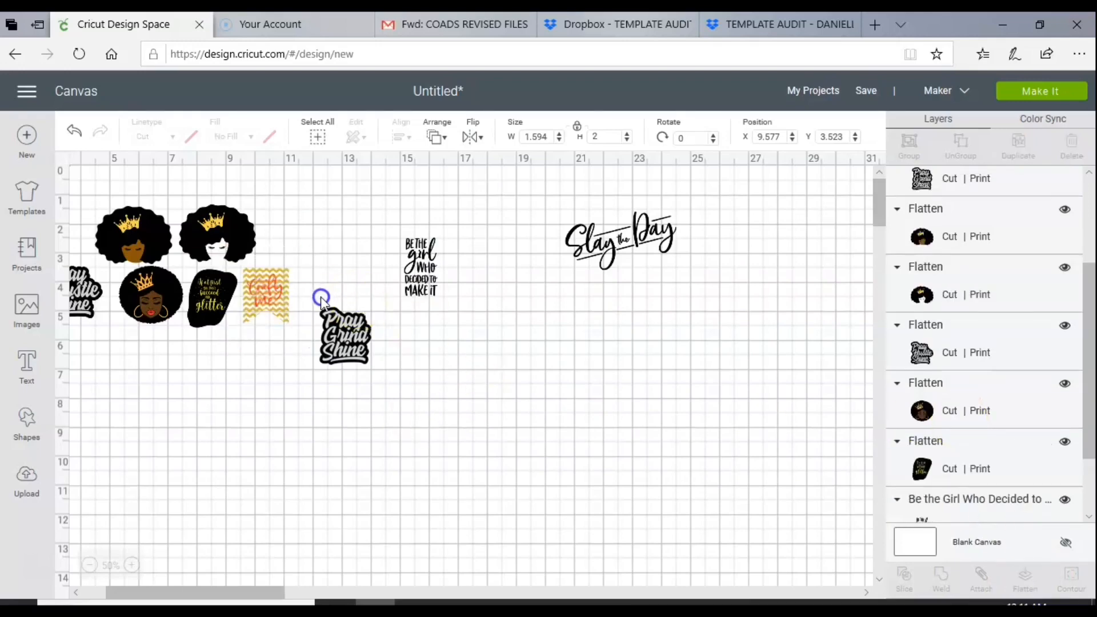
- Duplicate the chevron banner, place the copy over the Be the Girl quote at about X 14.966, Y 2.495, and send it to the back
click(261, 276)
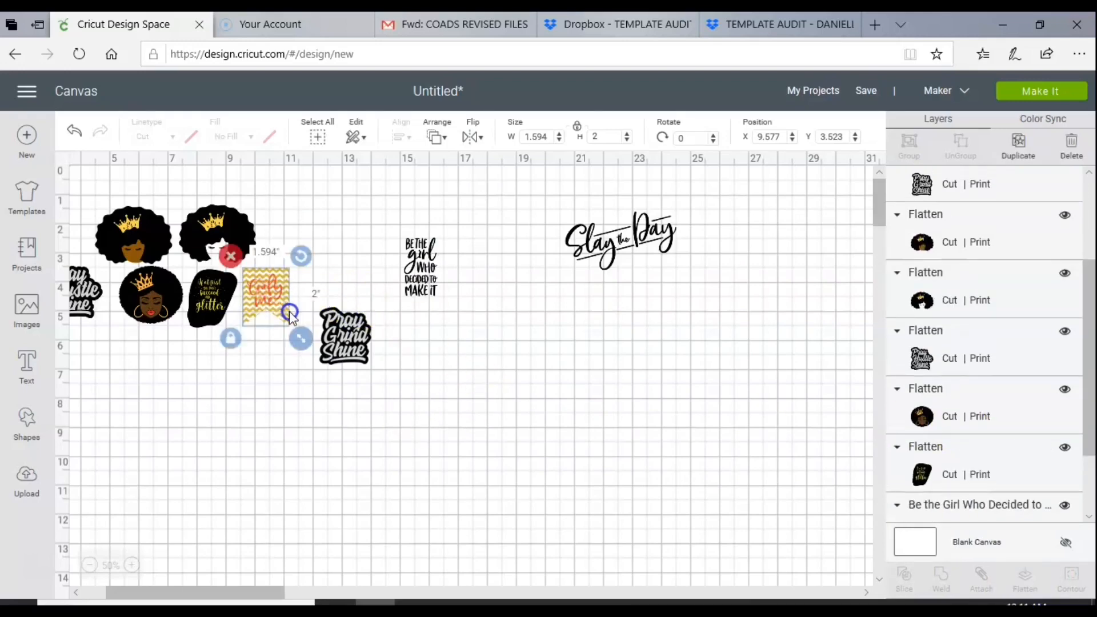
click(1002, 157)
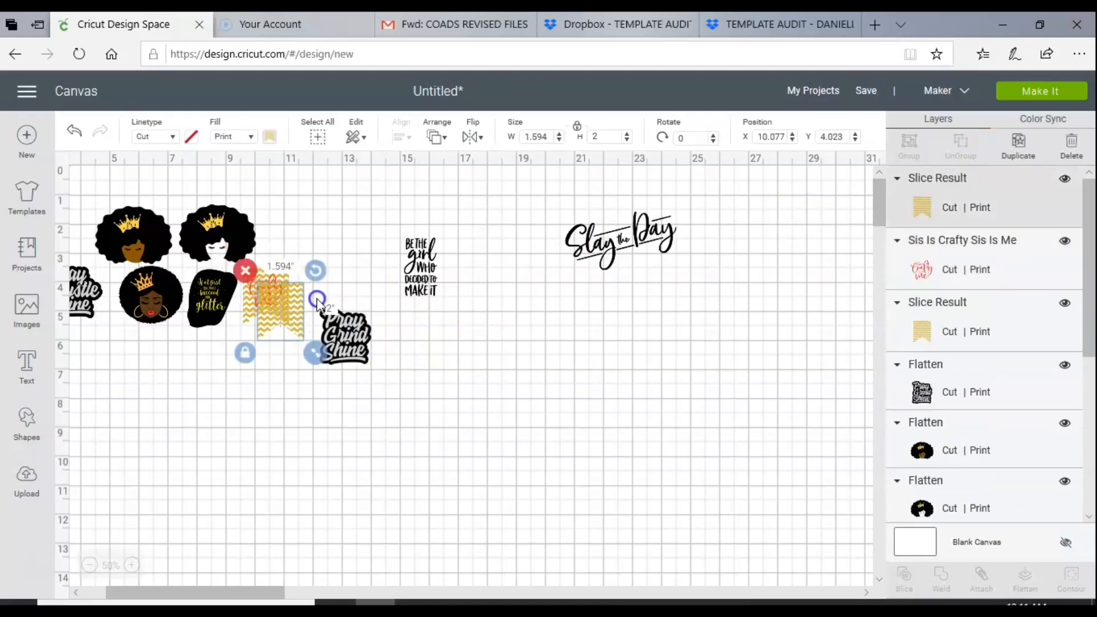
drag(304, 303, 432, 269)
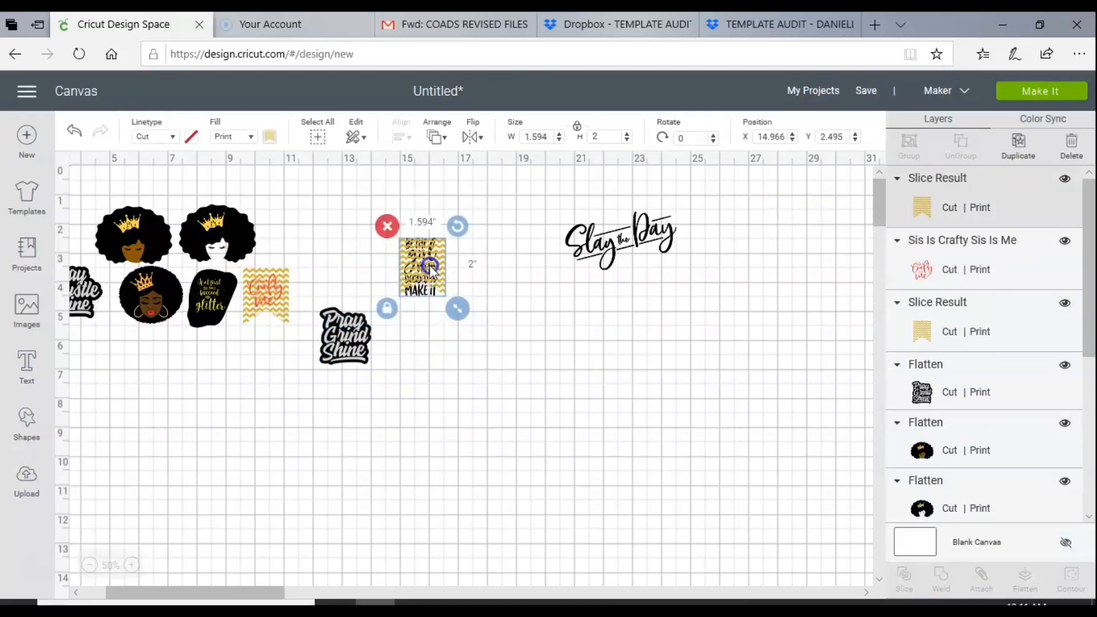
click(438, 138)
click(465, 162)
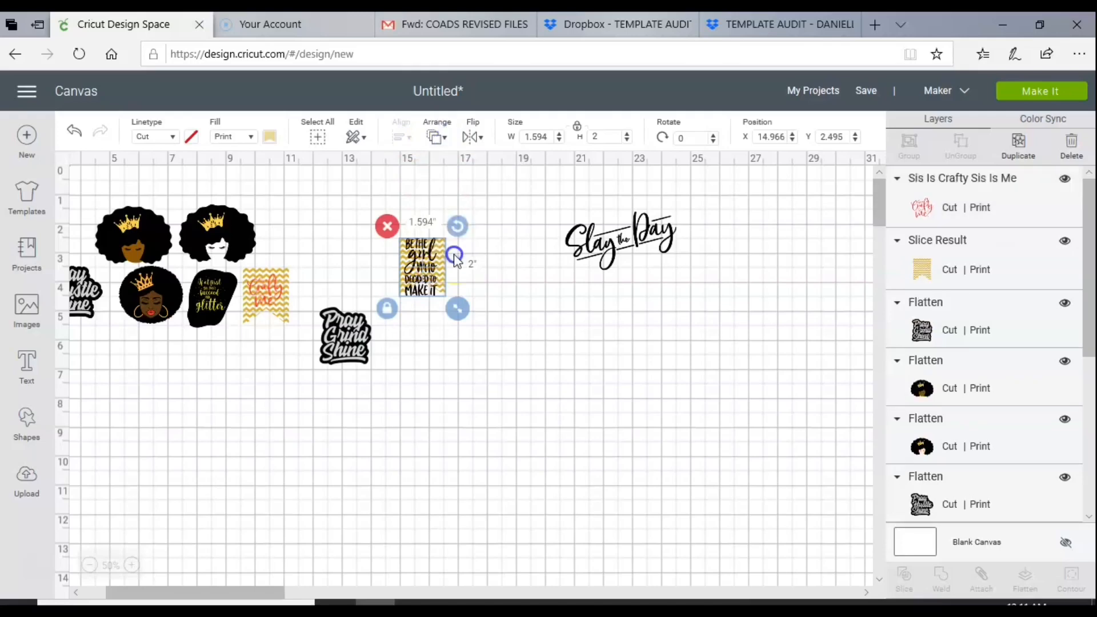
- Resize the Be the Girl quote to about 0.763 by 1.333 inches and center it horizontally on the chevron banner
click(426, 289)
drag(451, 308, 450, 292)
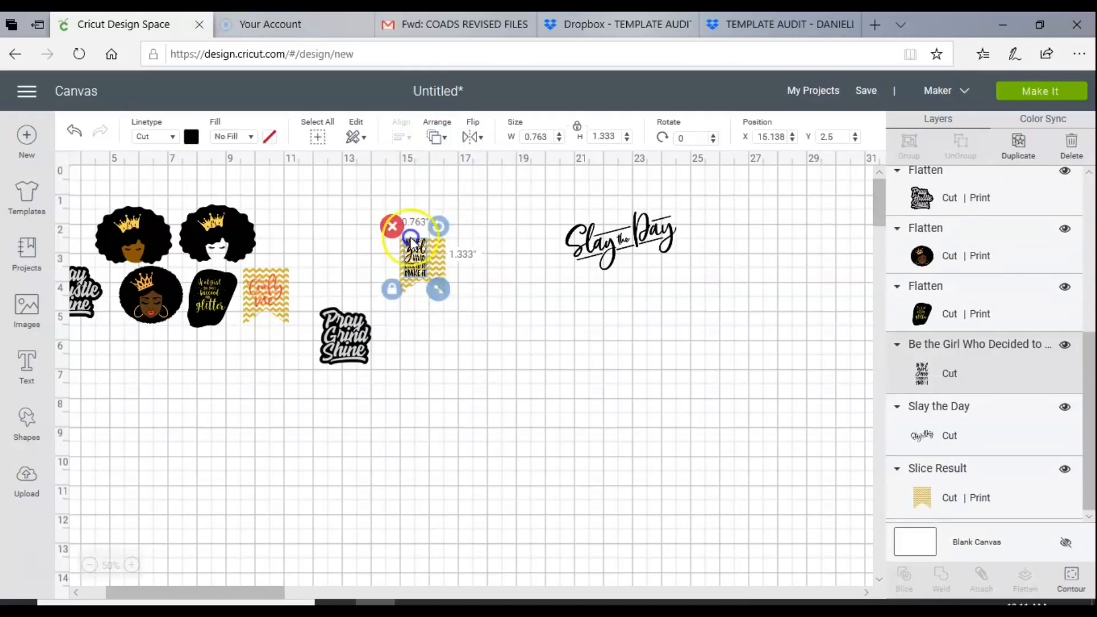
click(414, 193)
drag(407, 196, 463, 303)
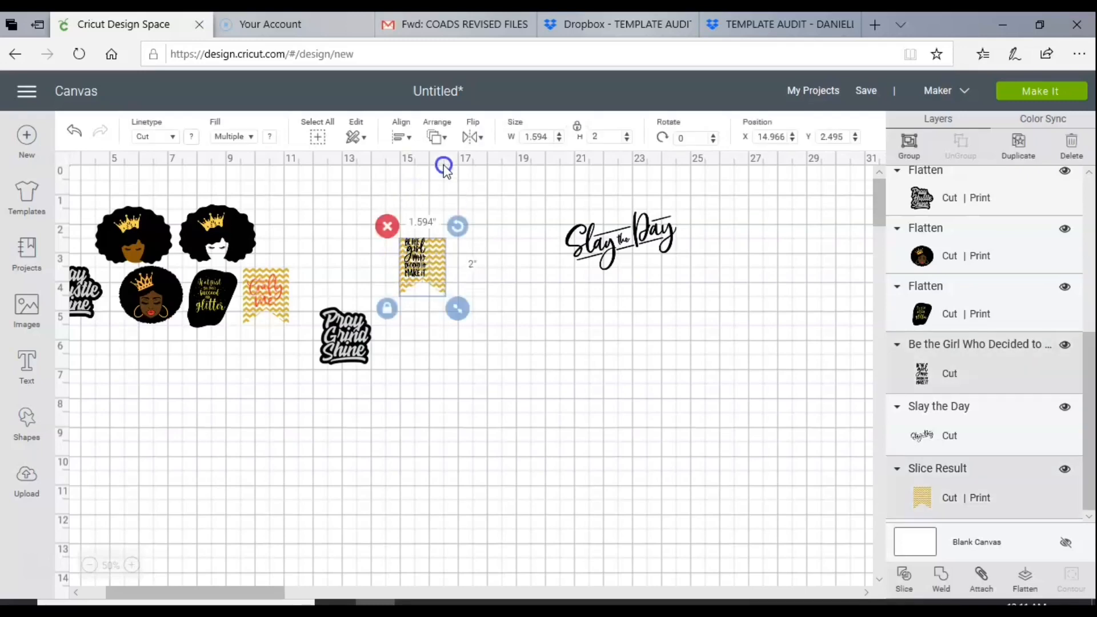
click(449, 140)
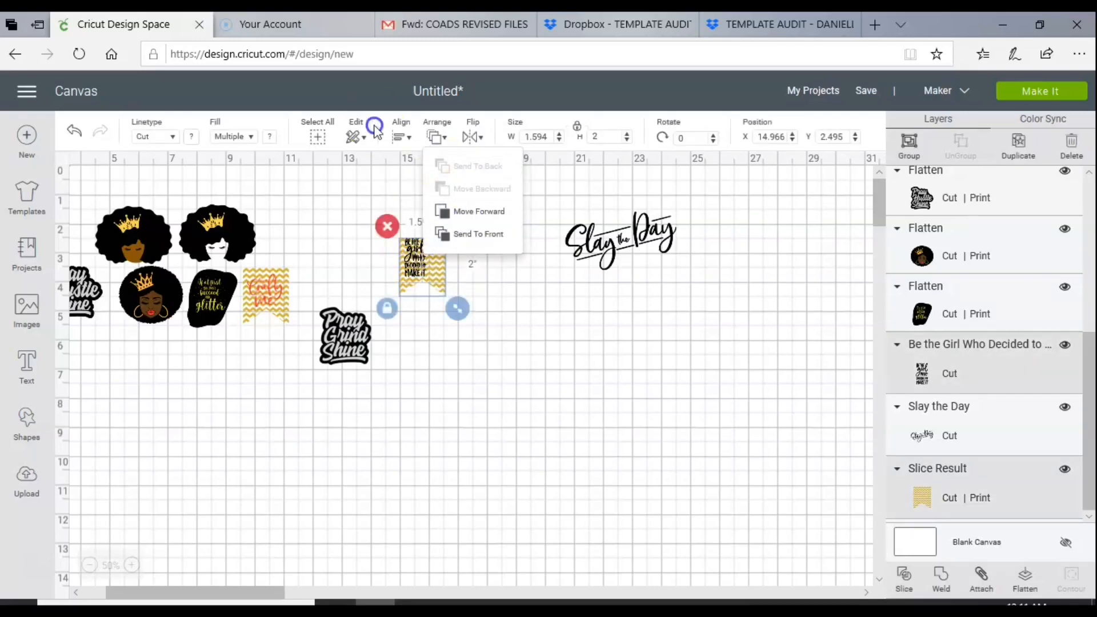
click(402, 139)
click(430, 298)
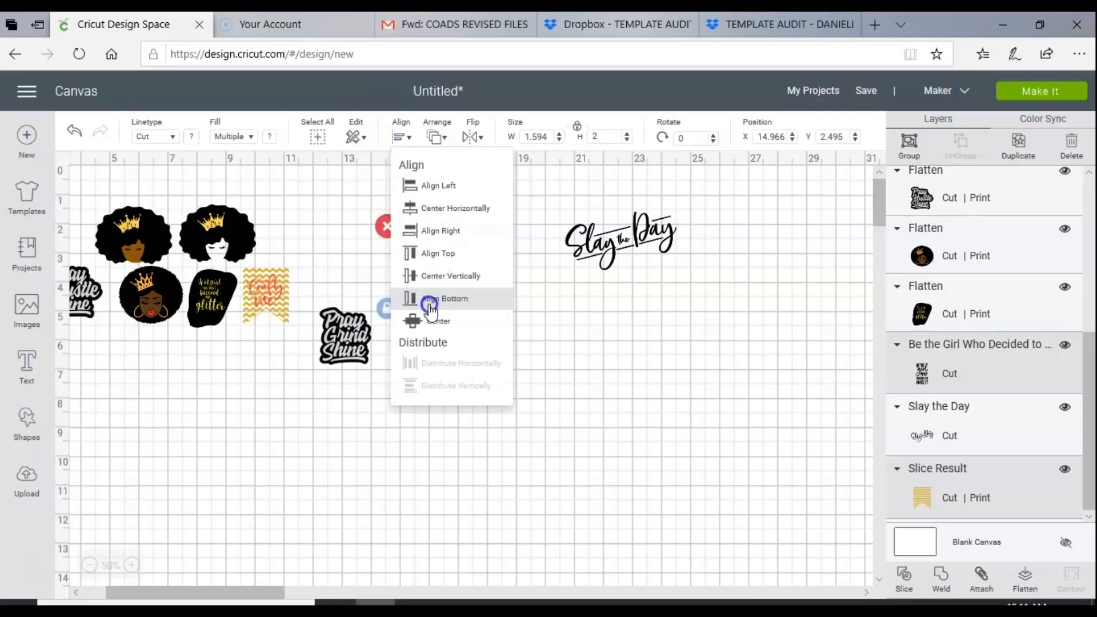
click(407, 204)
drag(407, 202, 443, 268)
click(400, 138)
click(415, 210)
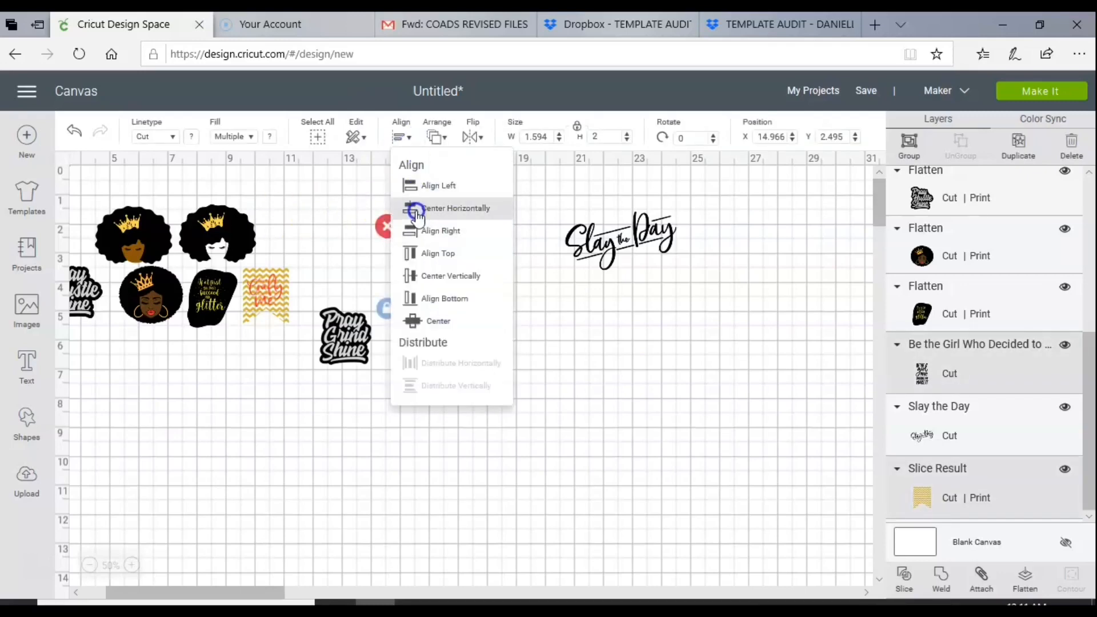
click(417, 210)
click(437, 287)
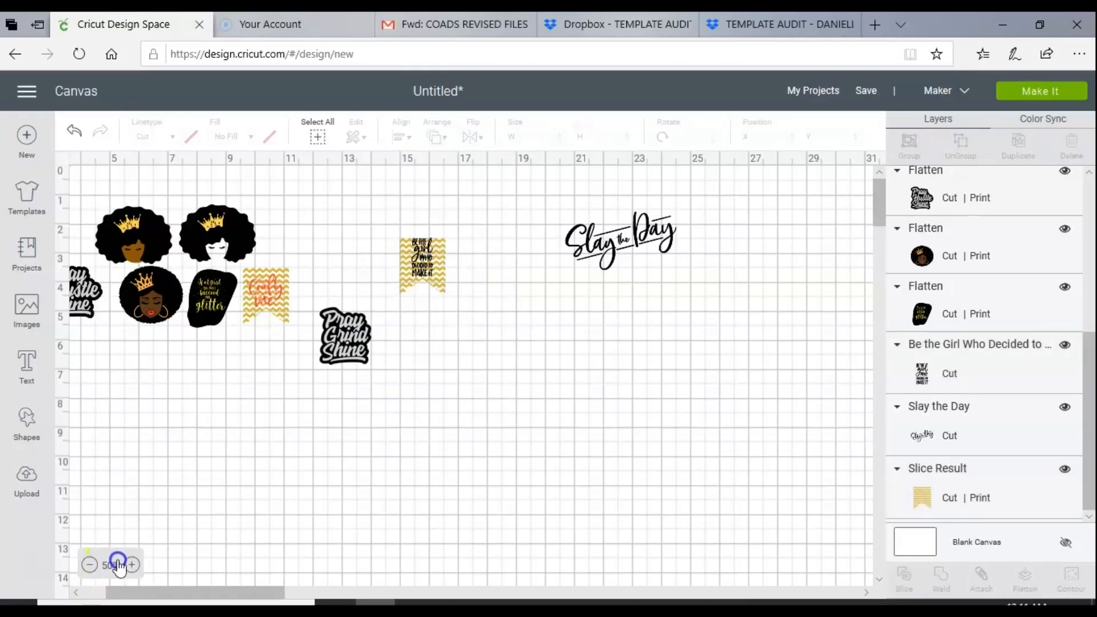
- Change the material color of the Be the Girl quote on the chevron banner to red
click(136, 566)
click(136, 566)
drag(263, 592, 320, 593)
drag(639, 355, 639, 354)
click(693, 357)
drag(556, 283, 709, 435)
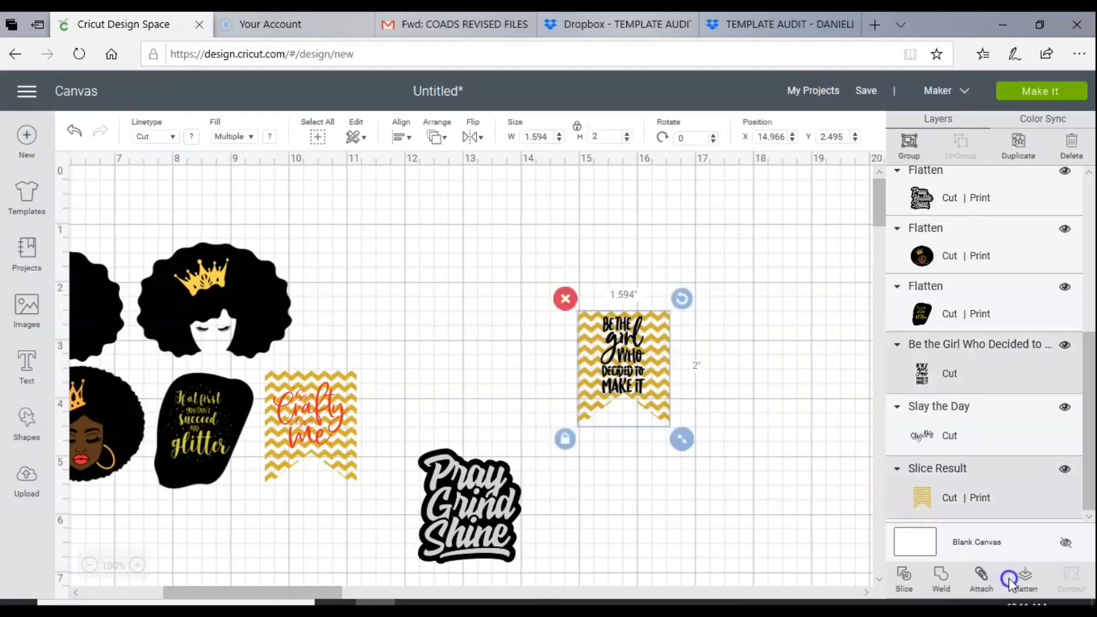
click(777, 428)
click(661, 381)
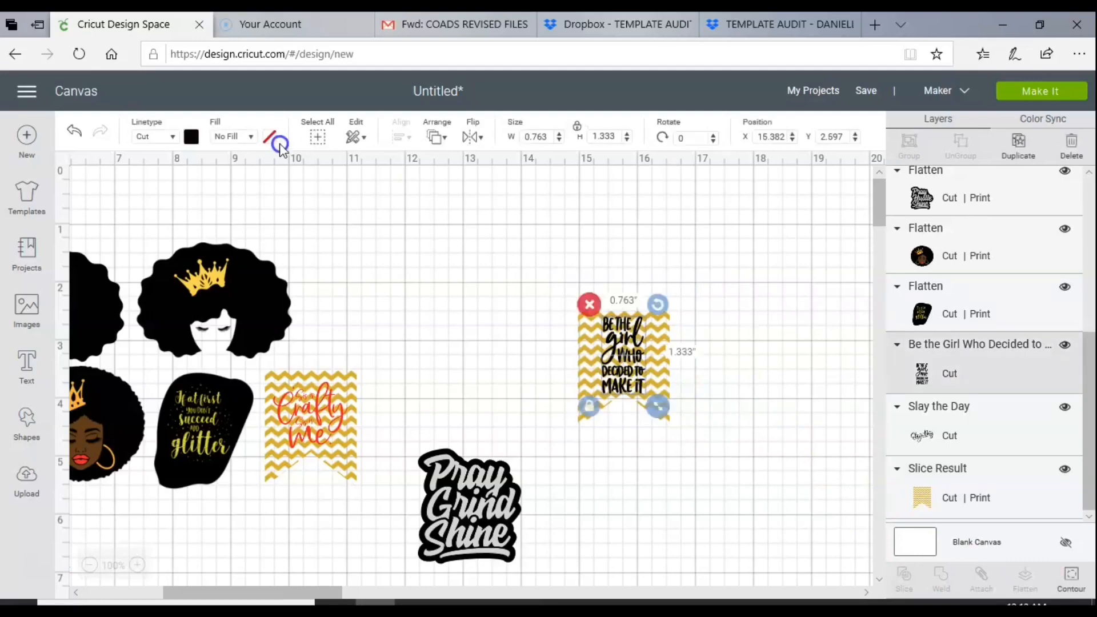
click(195, 136)
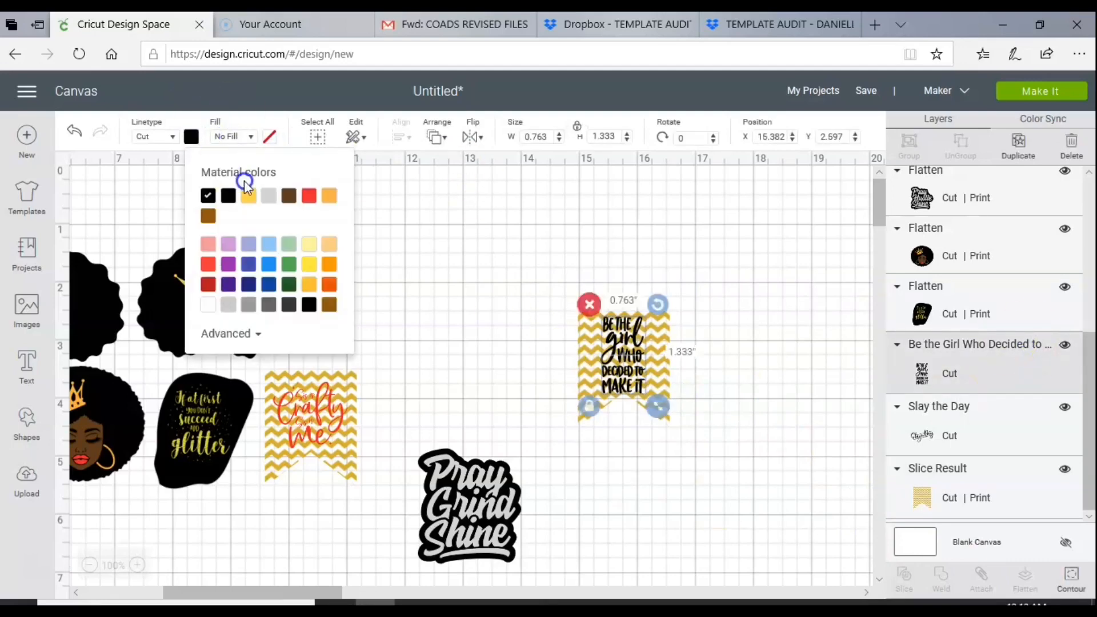
click(311, 197)
- Flatten the red quote with its chevron banner, and move it and the Pray Grind Shine design closer to the other designs
mouse_move(583, 282)
mouse_down()
mouse_move(749, 385)
mouse_move(758, 429)
mouse_up()
drag(618, 379, 423, 328)
drag(471, 532, 355, 540)
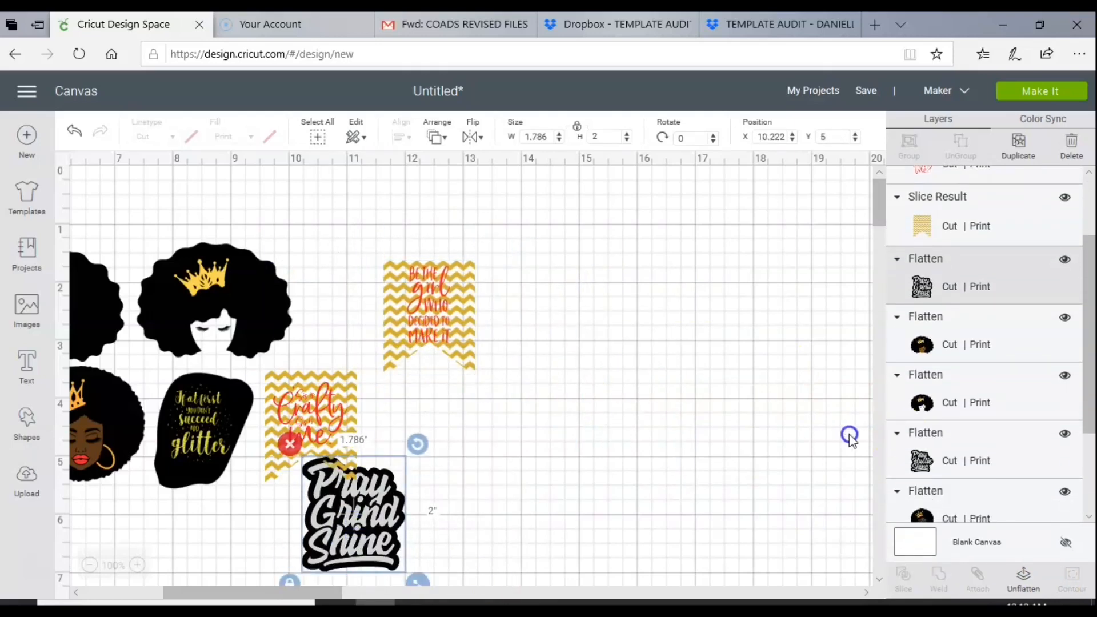
- Unflatten the Pray Grind Shine design, set its lettering layer to No Fill and change that layer's material color to white
click(1027, 577)
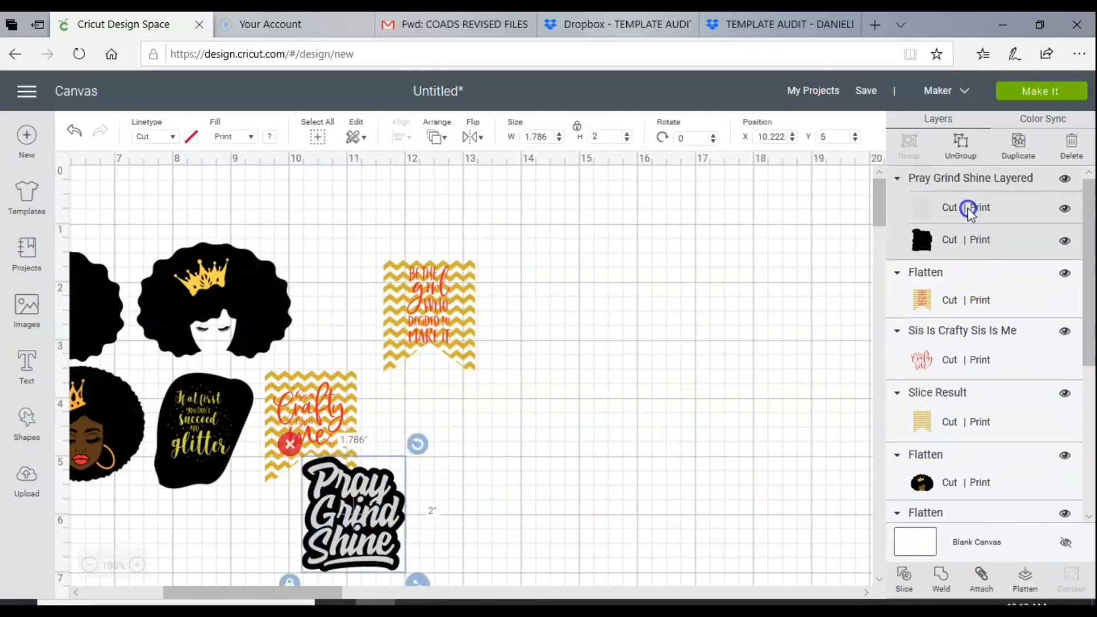
click(970, 209)
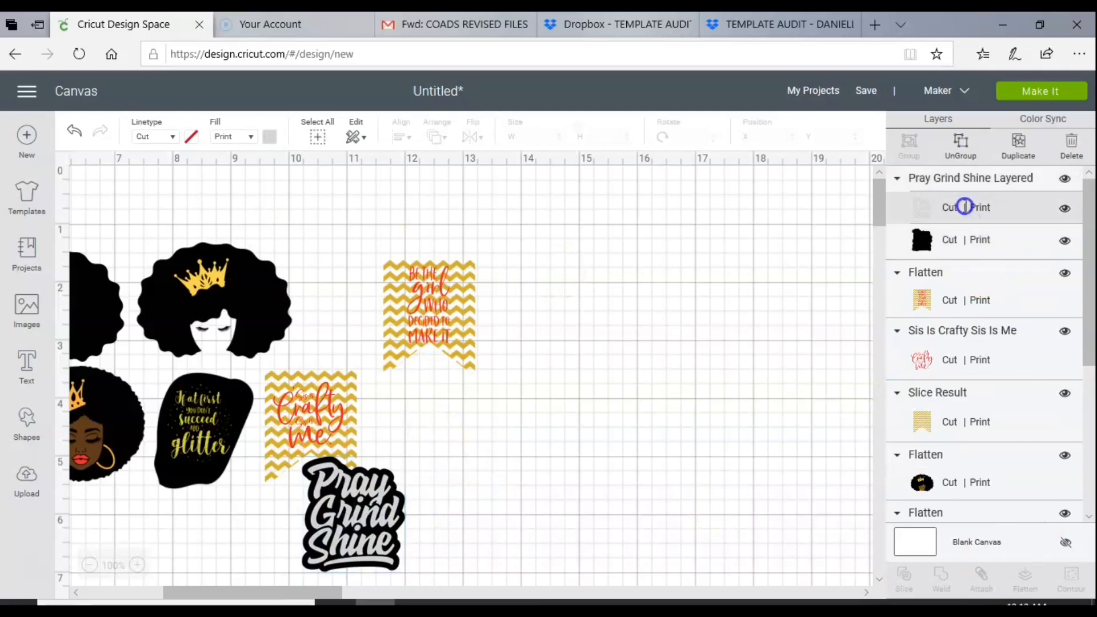
click(191, 138)
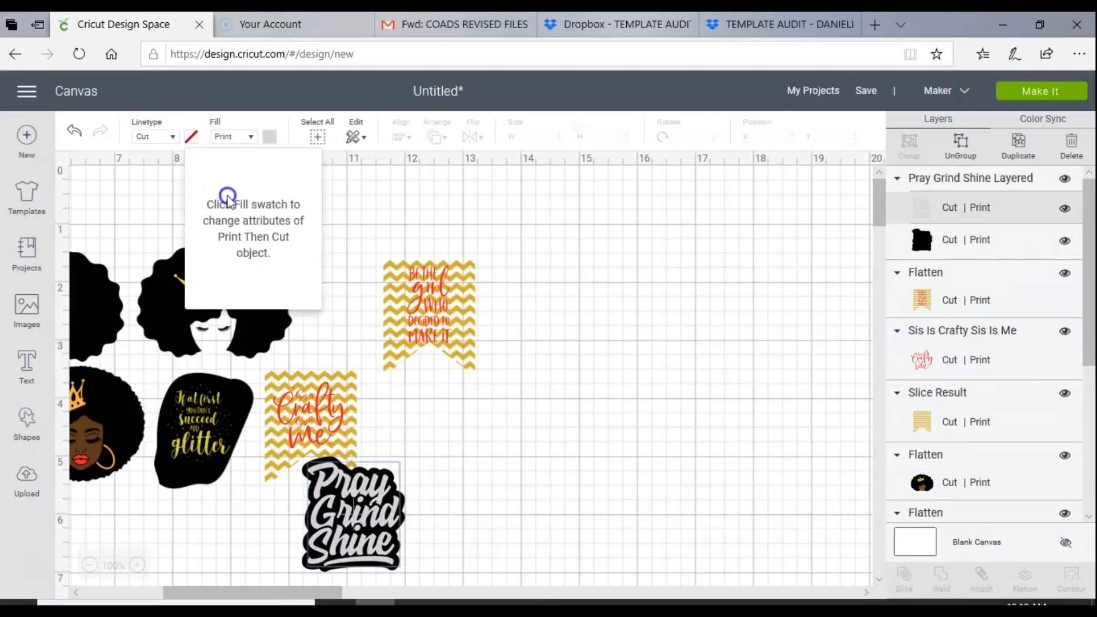
click(216, 139)
click(238, 160)
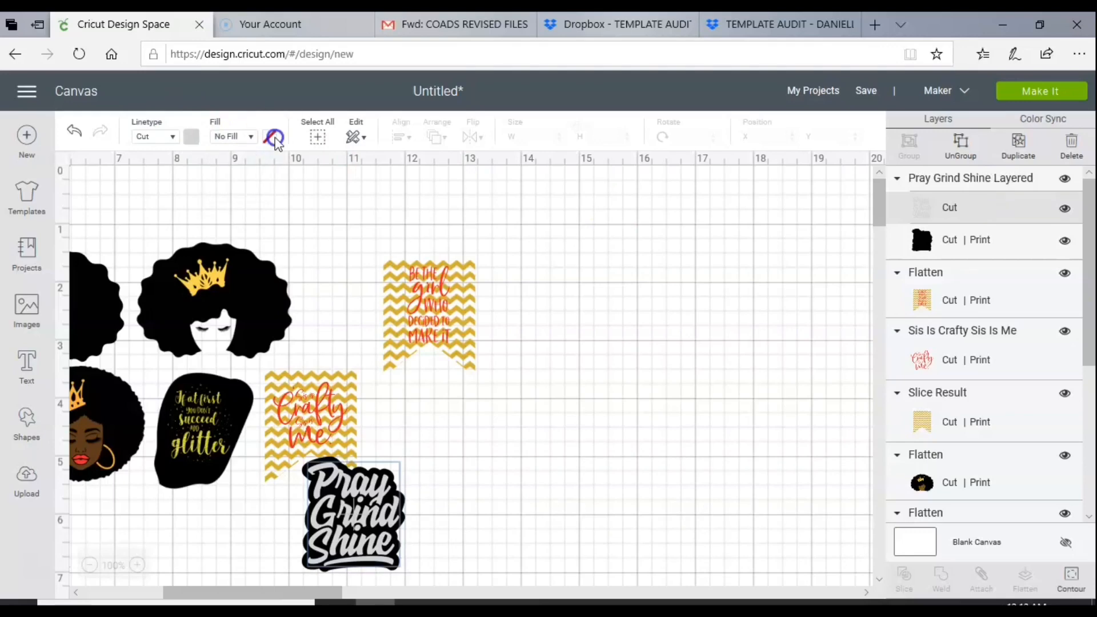
click(192, 140)
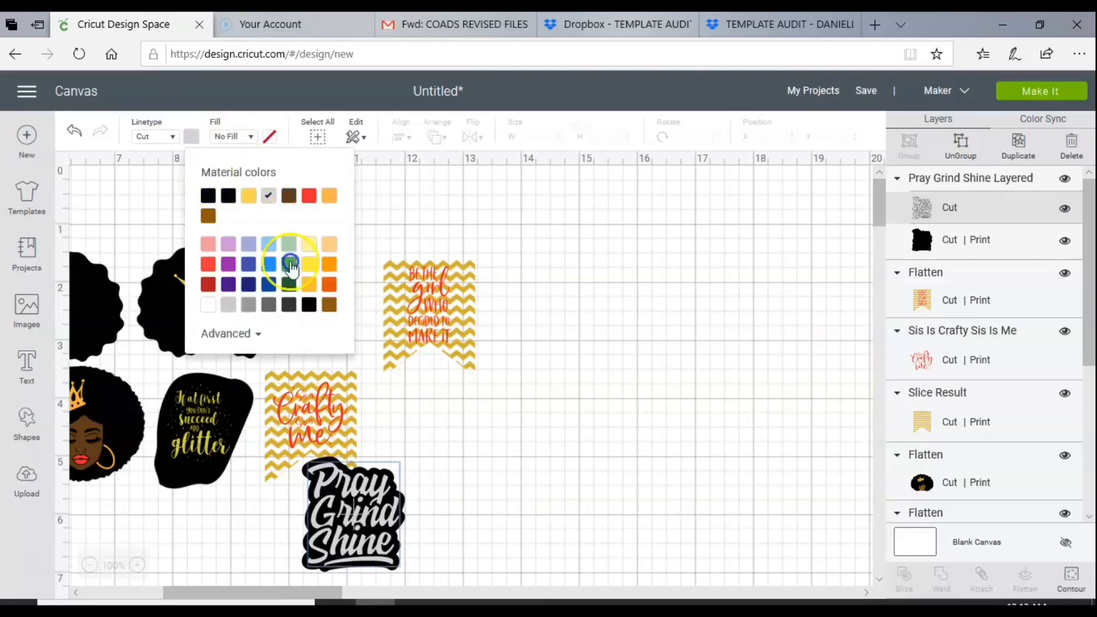
click(208, 296)
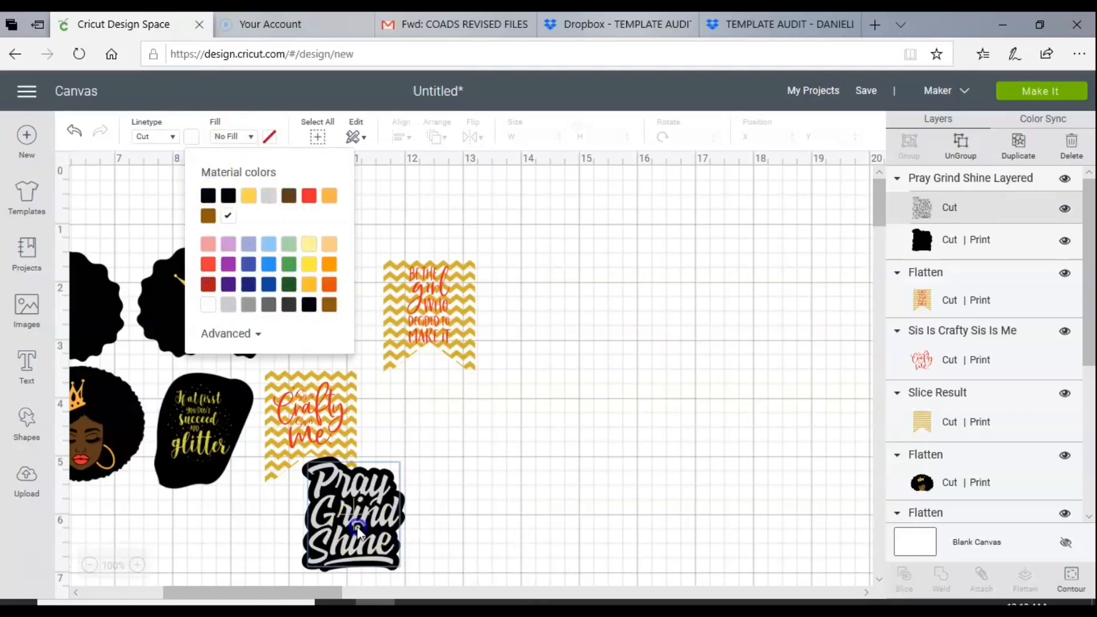
- Flatten the white-lettered Pray Grind Shine design and move it below the Be the Girl banner, at about X 11.694, Y 4.264
click(443, 556)
drag(443, 555, 377, 520)
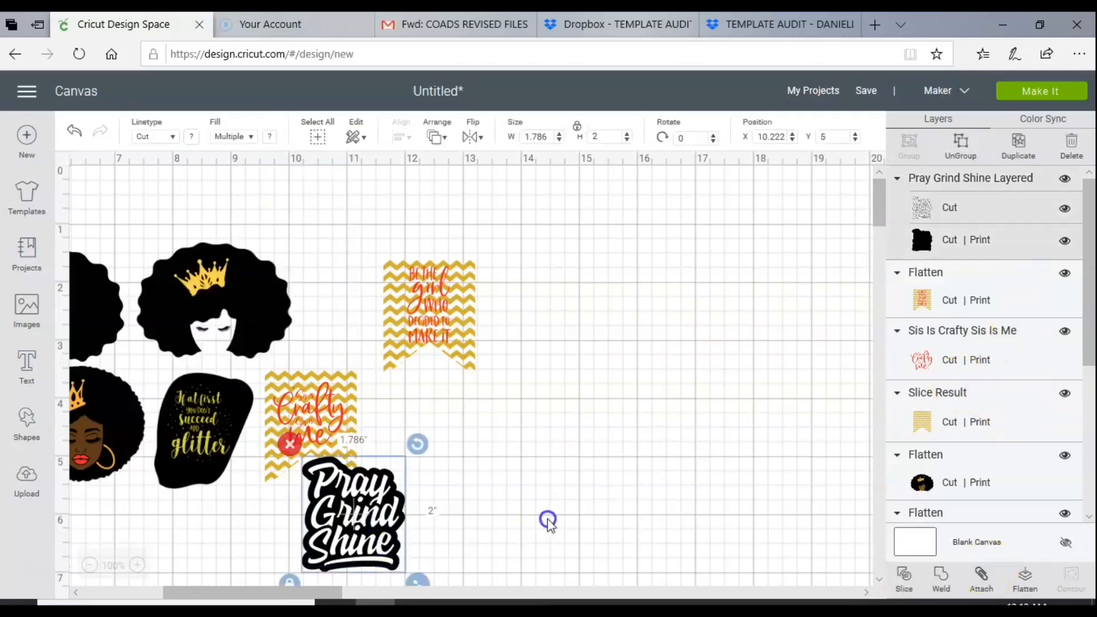
drag(464, 515, 498, 480)
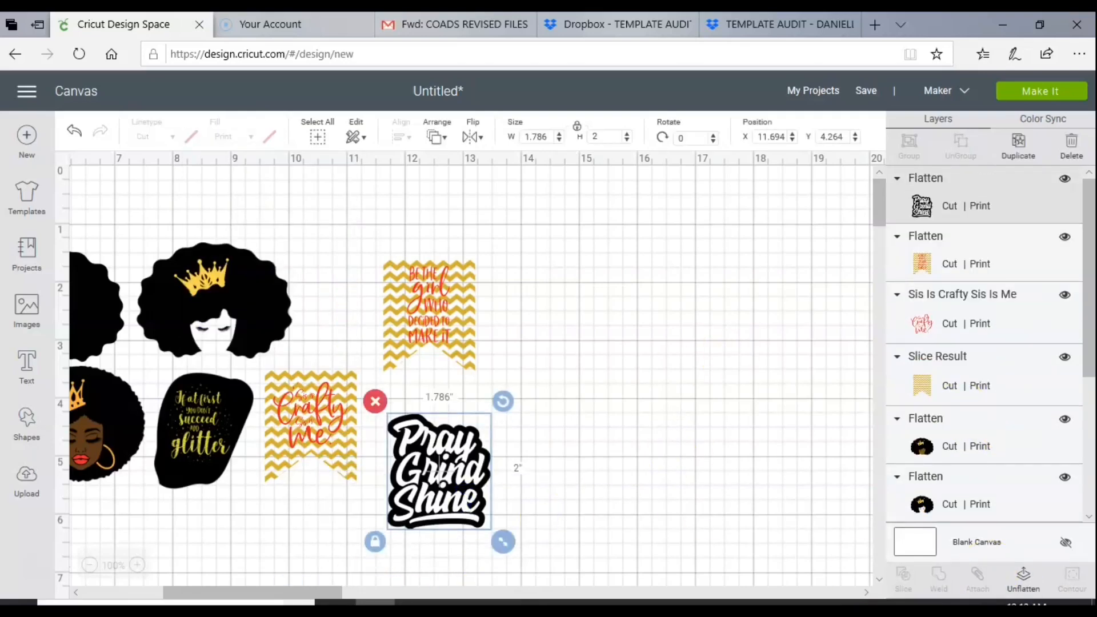
- Unflatten the Pray Hustle Shine design, set both of its layers to No Fill and change their material color to red
drag(248, 592, 180, 583)
click(212, 420)
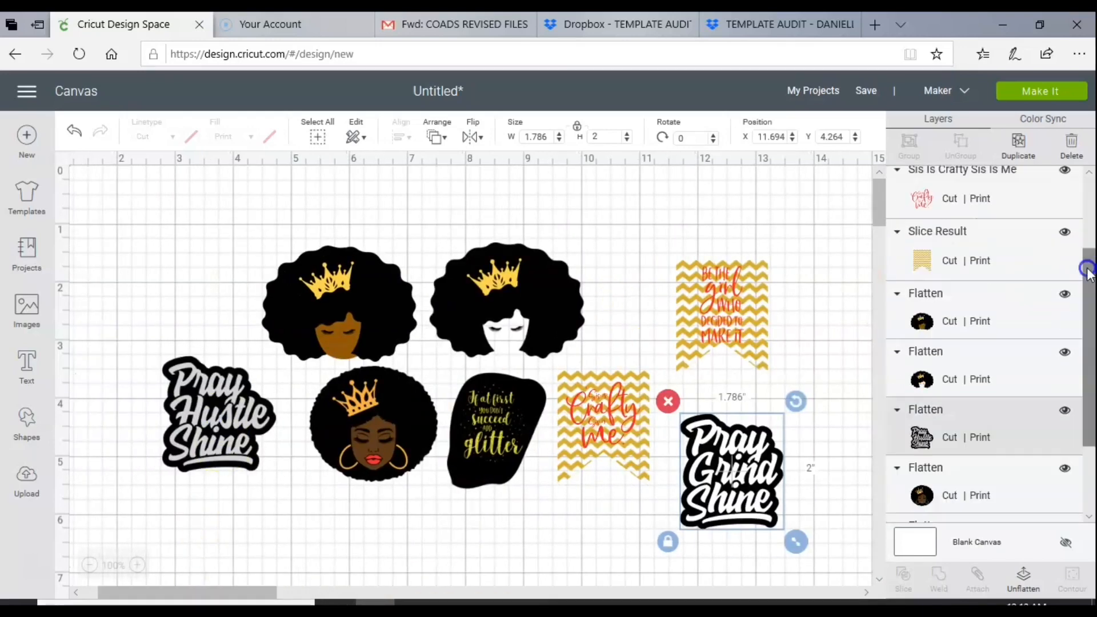
click(1010, 555)
click(204, 399)
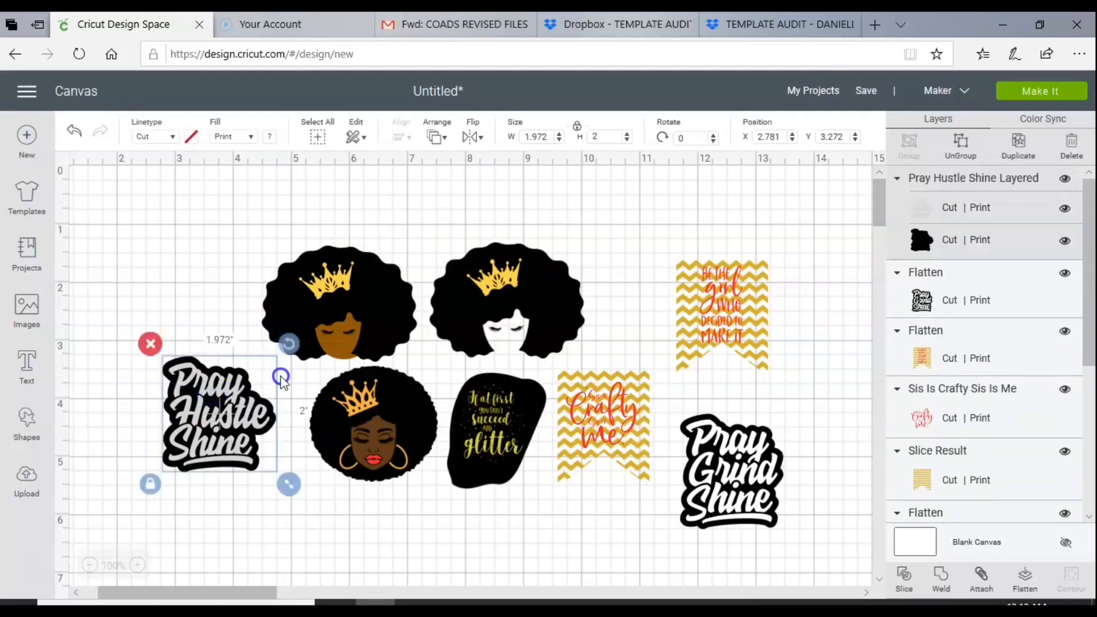
click(228, 143)
click(234, 161)
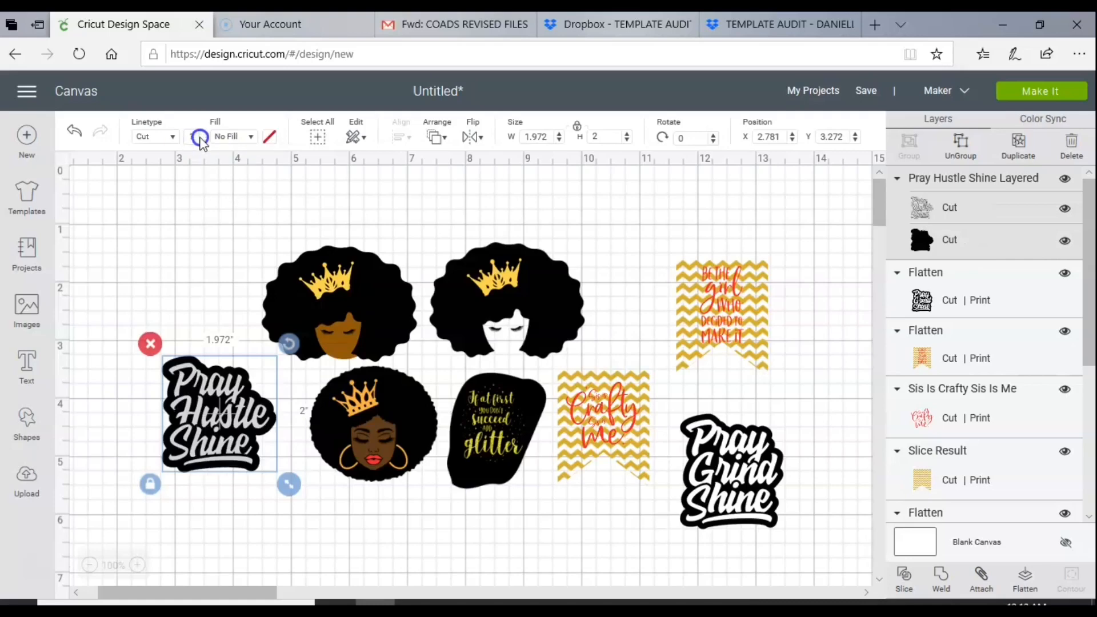
click(193, 139)
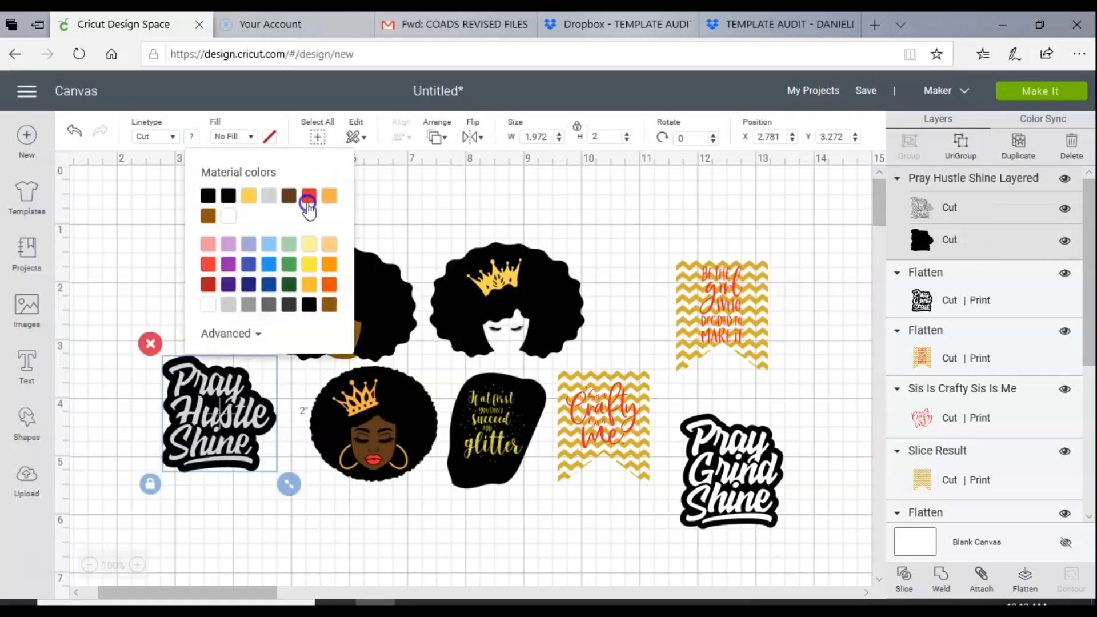
click(308, 199)
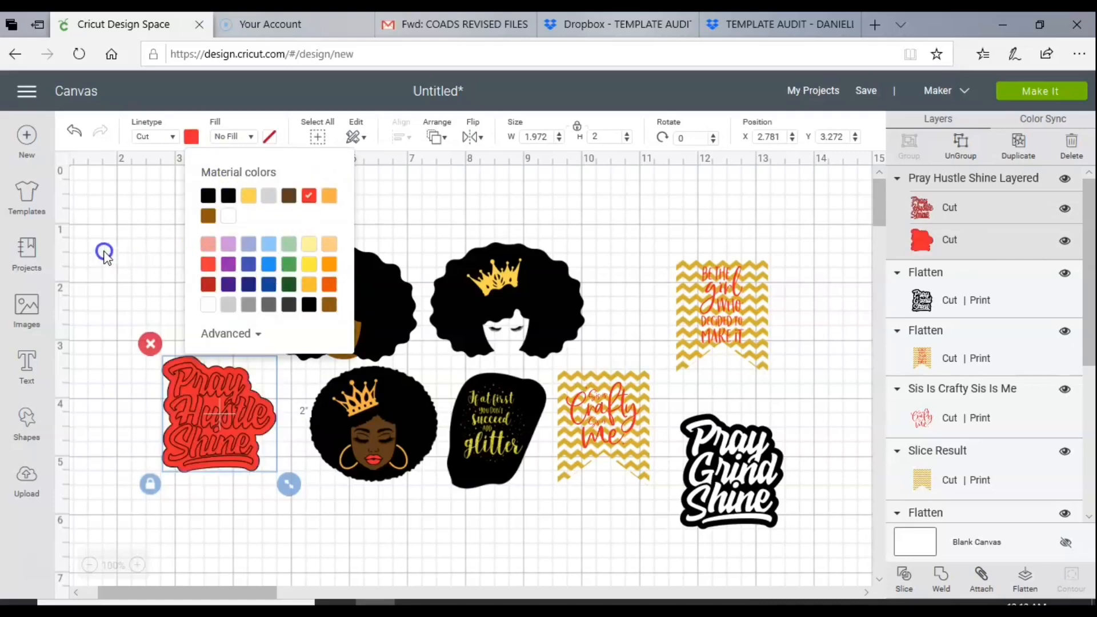
click(104, 252)
- Fill the backing layer of Pray Hustle Shine with a metallic gold Print pattern and flatten the design
click(955, 239)
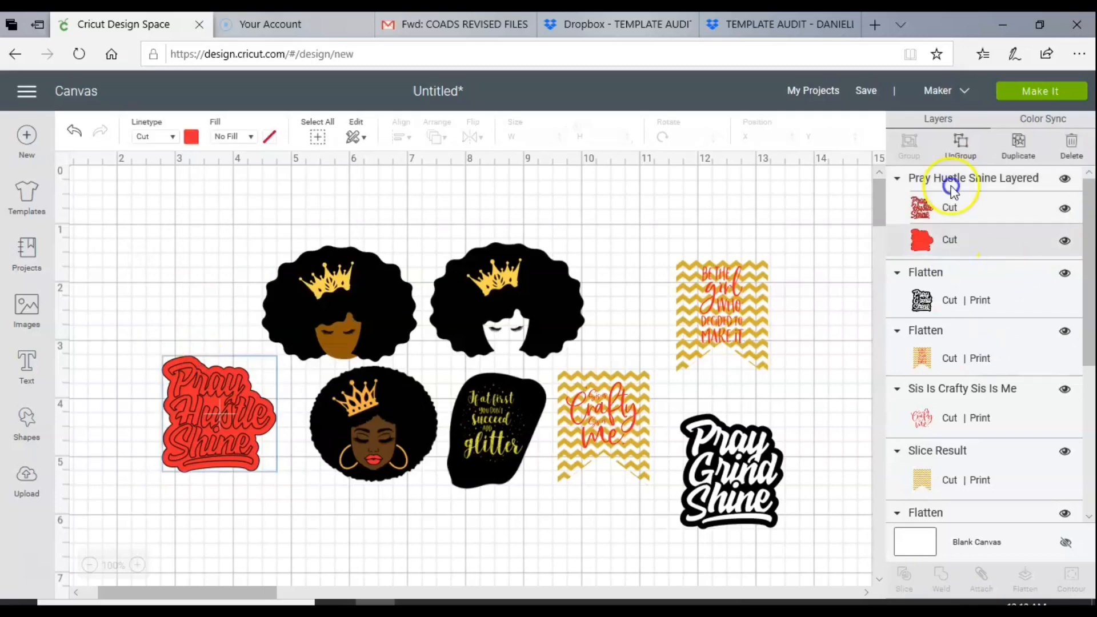
click(237, 137)
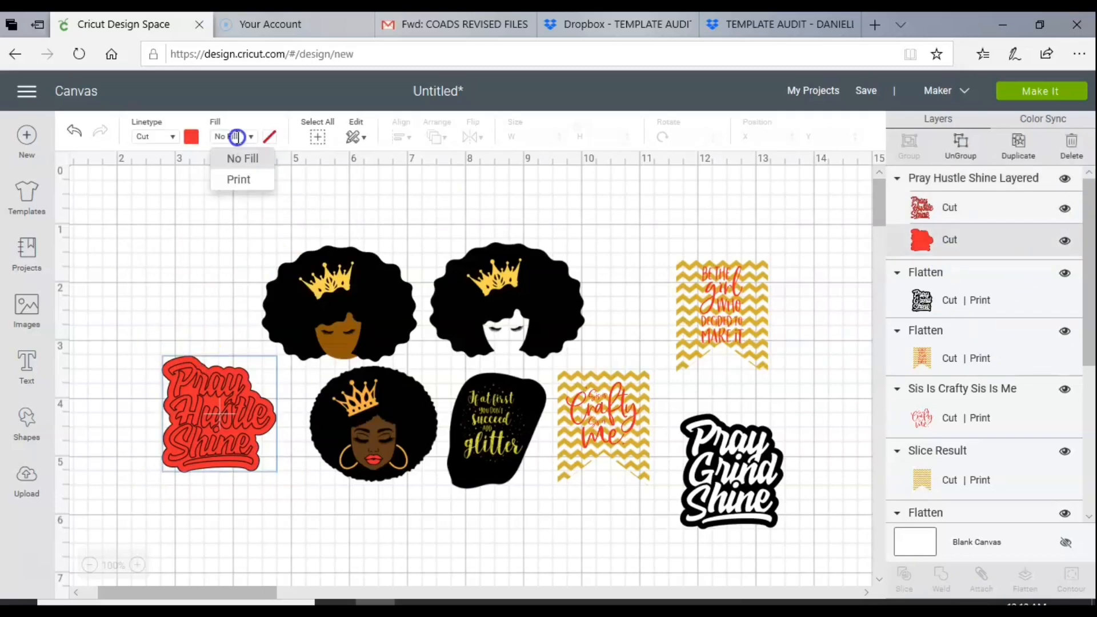
click(249, 179)
click(269, 138)
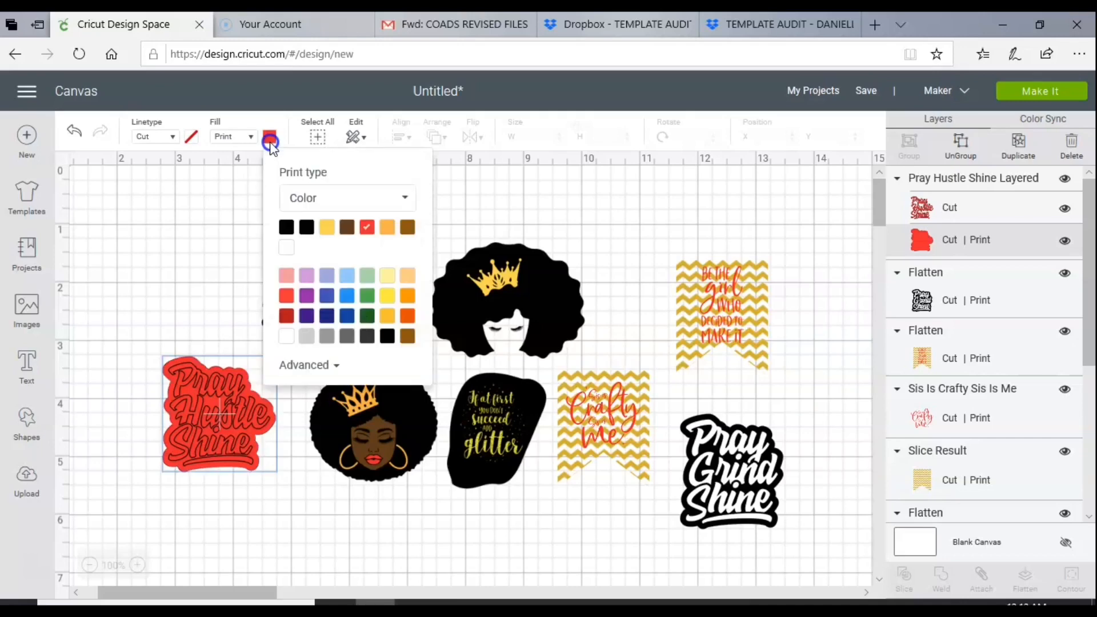
click(344, 199)
click(328, 247)
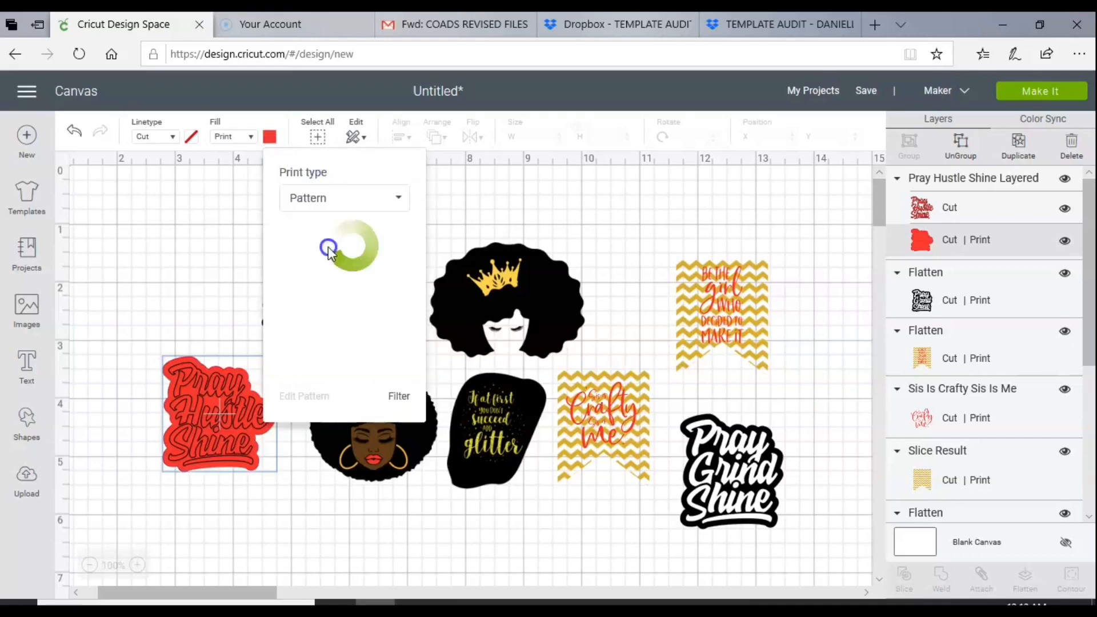
scroll(337, 298, down, 3)
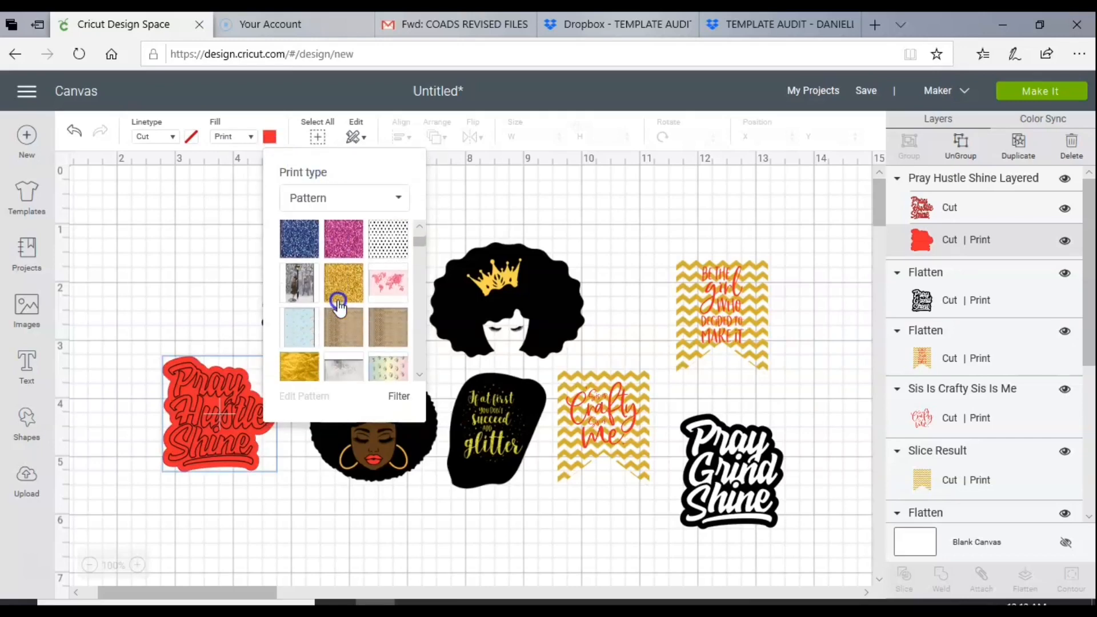
click(340, 315)
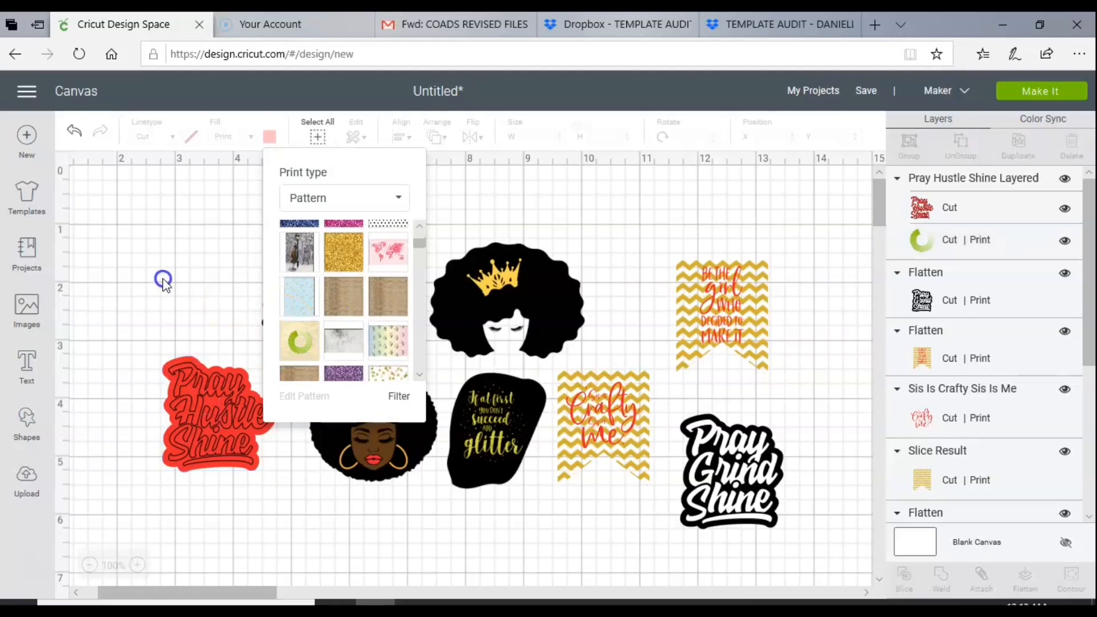
click(166, 284)
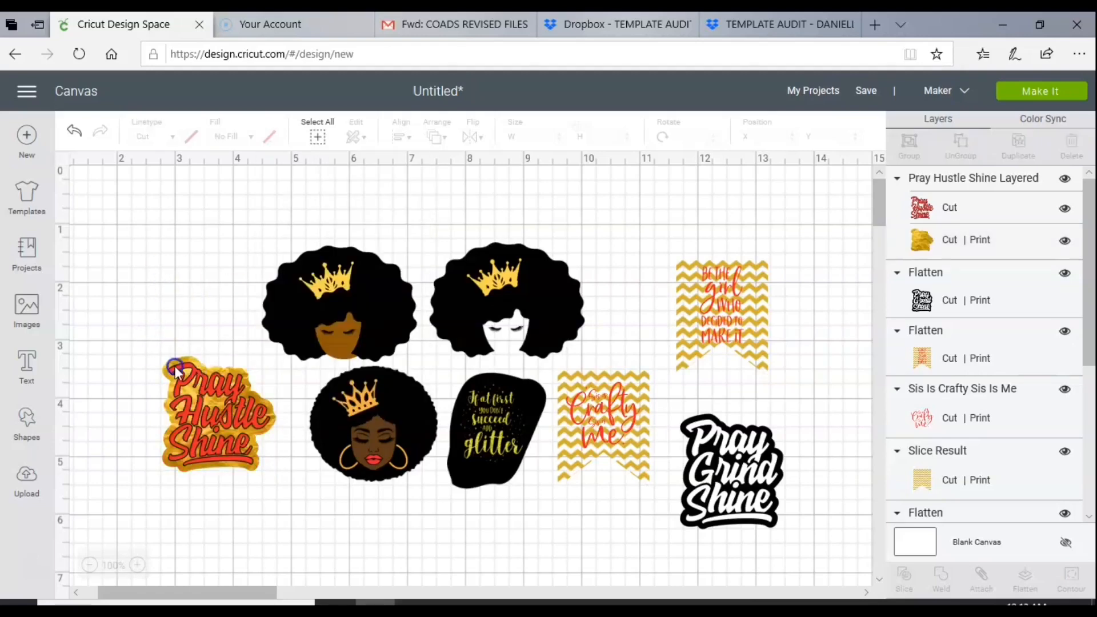
drag(150, 337, 236, 487)
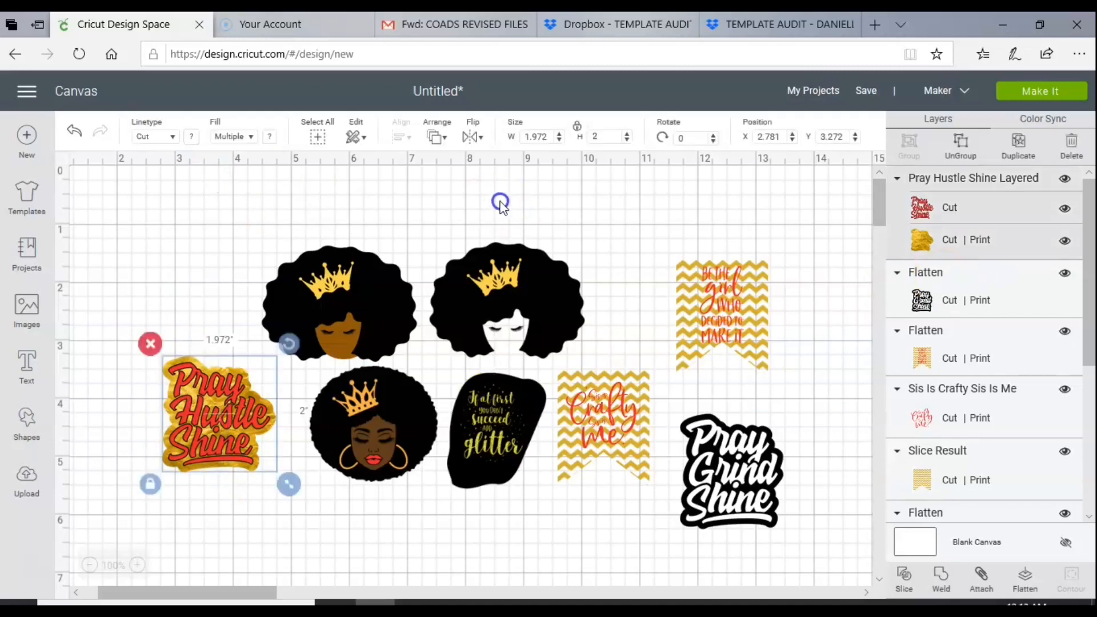
click(1036, 579)
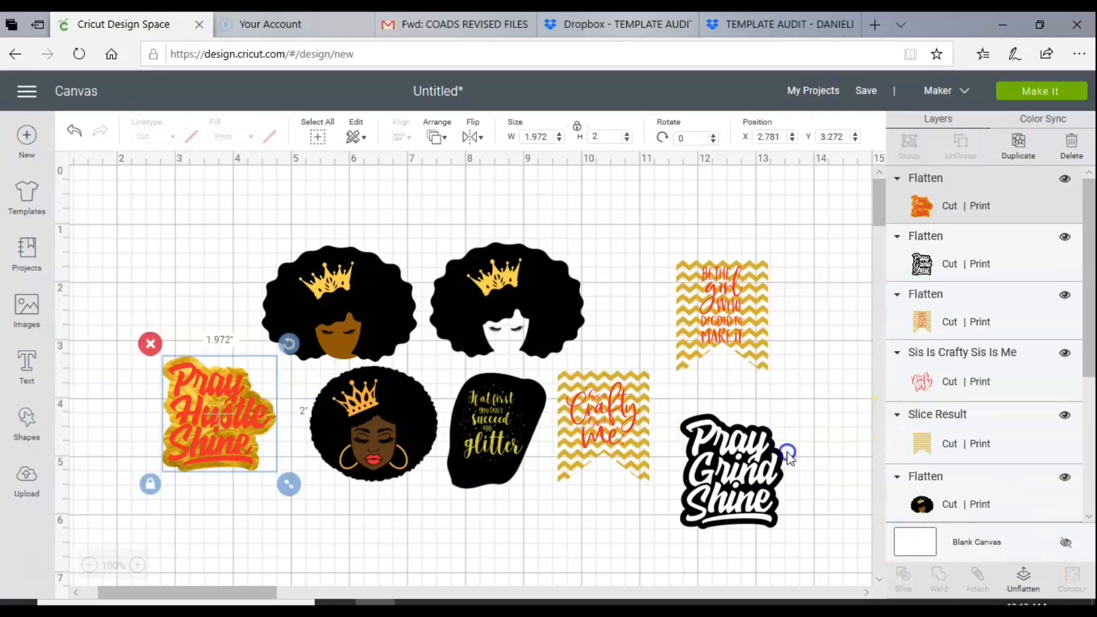
- Unflatten the Pray Grind Shine design and set both of its layers to No Fill
click(978, 258)
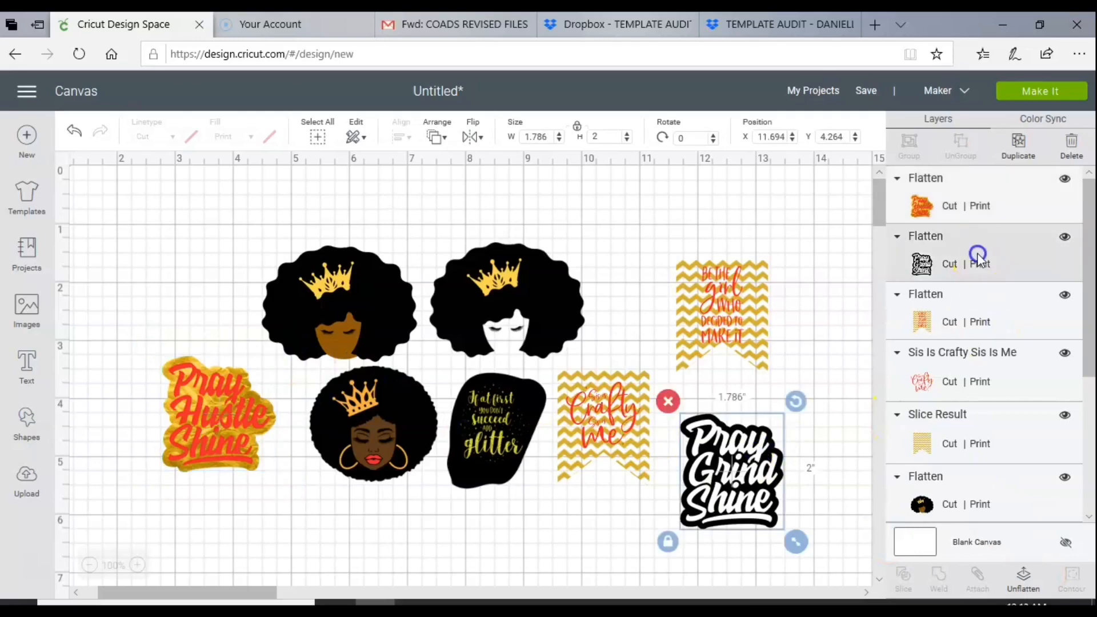
click(1026, 582)
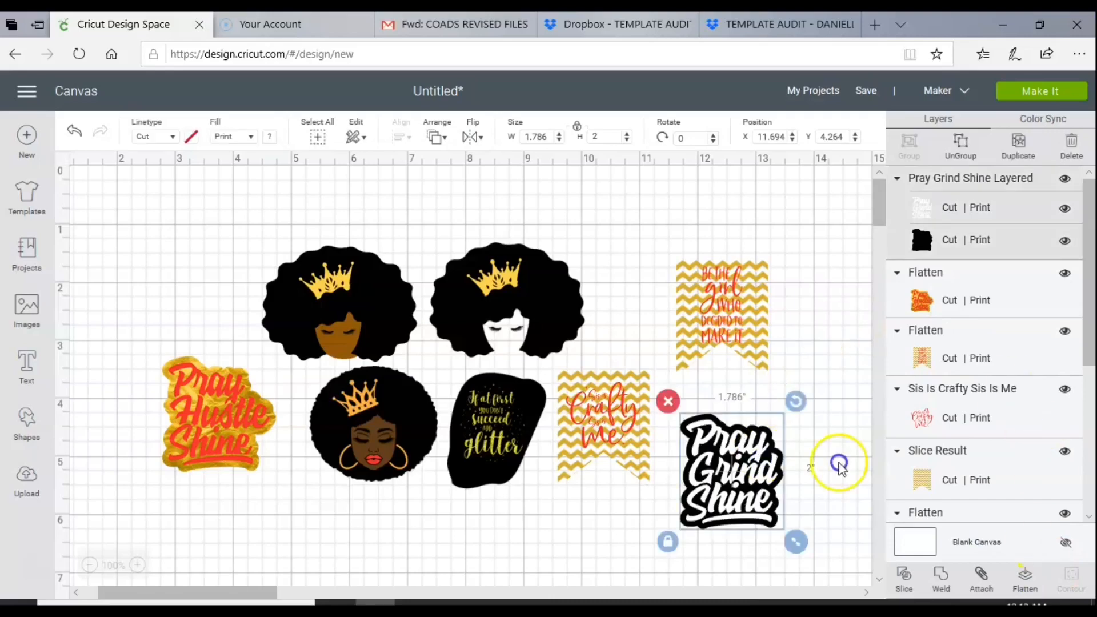
click(174, 137)
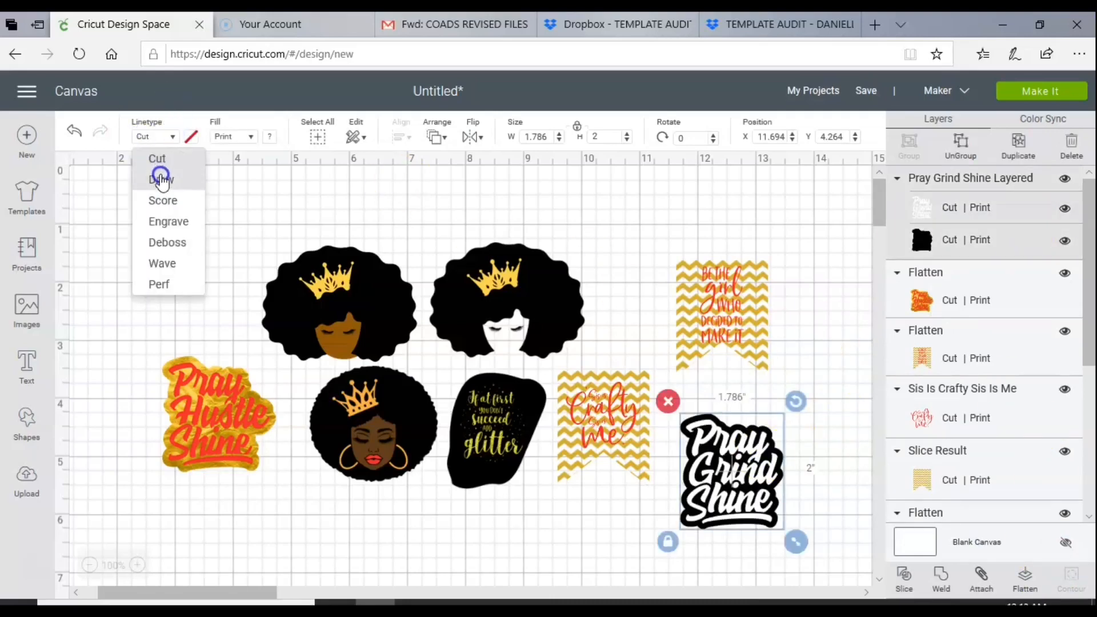
click(233, 137)
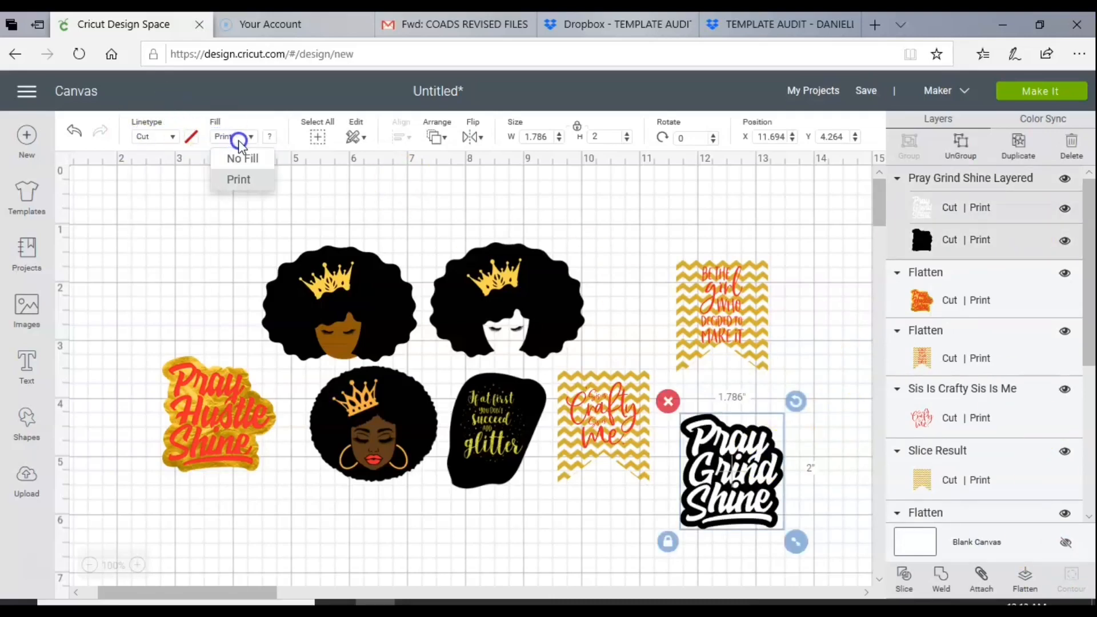
click(244, 160)
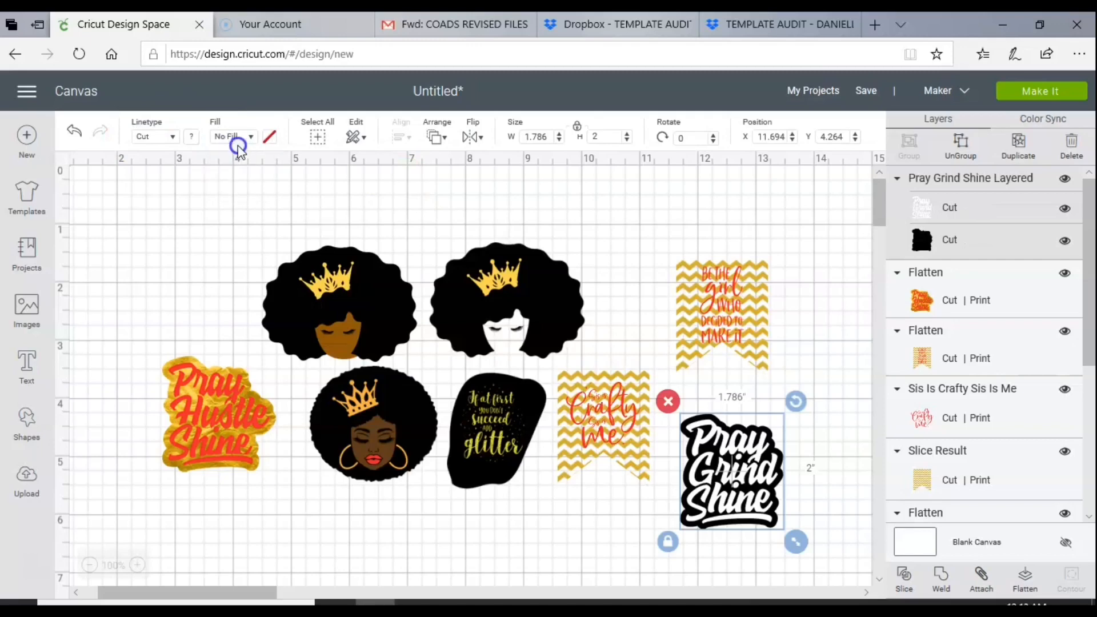
- Change the material color of the Pray Grind Shine lettering layer to red and flatten it with its black backing
click(197, 136)
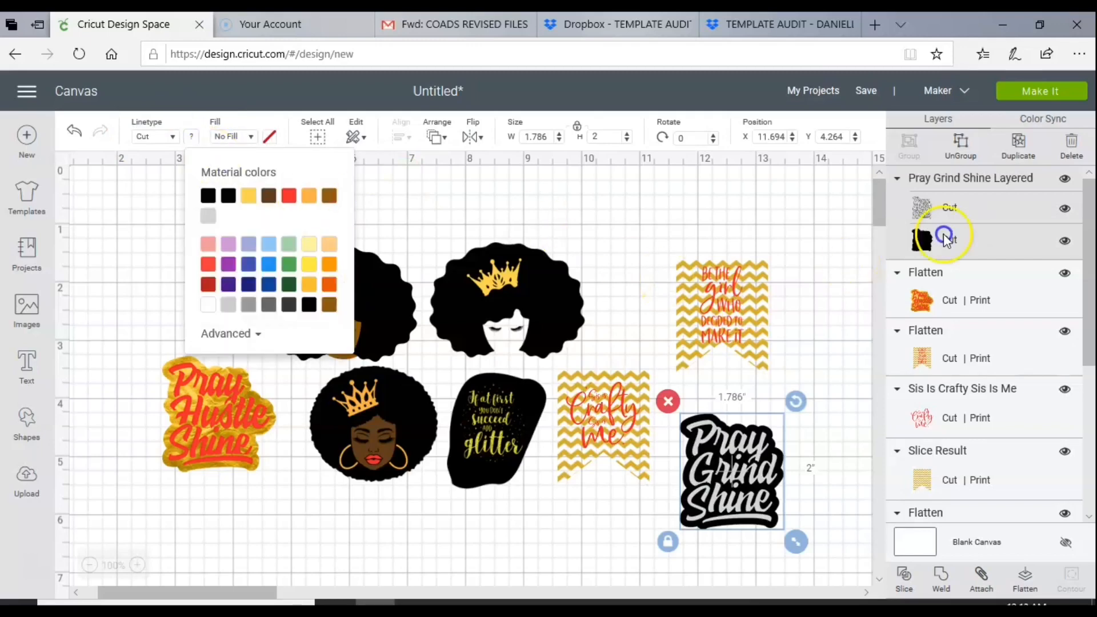
click(951, 207)
click(191, 137)
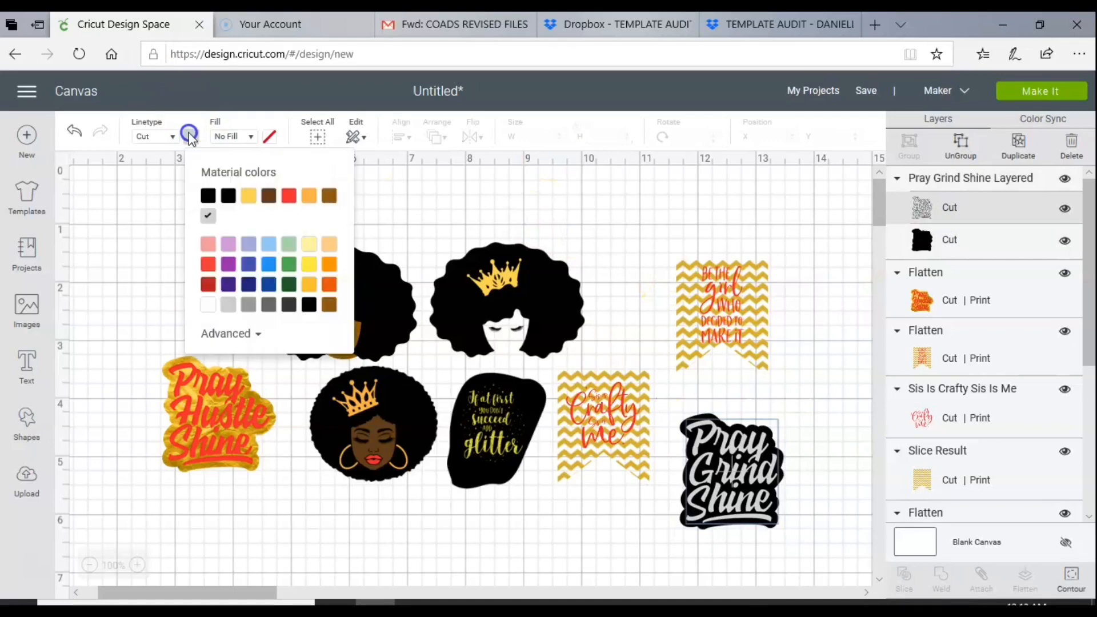
click(293, 195)
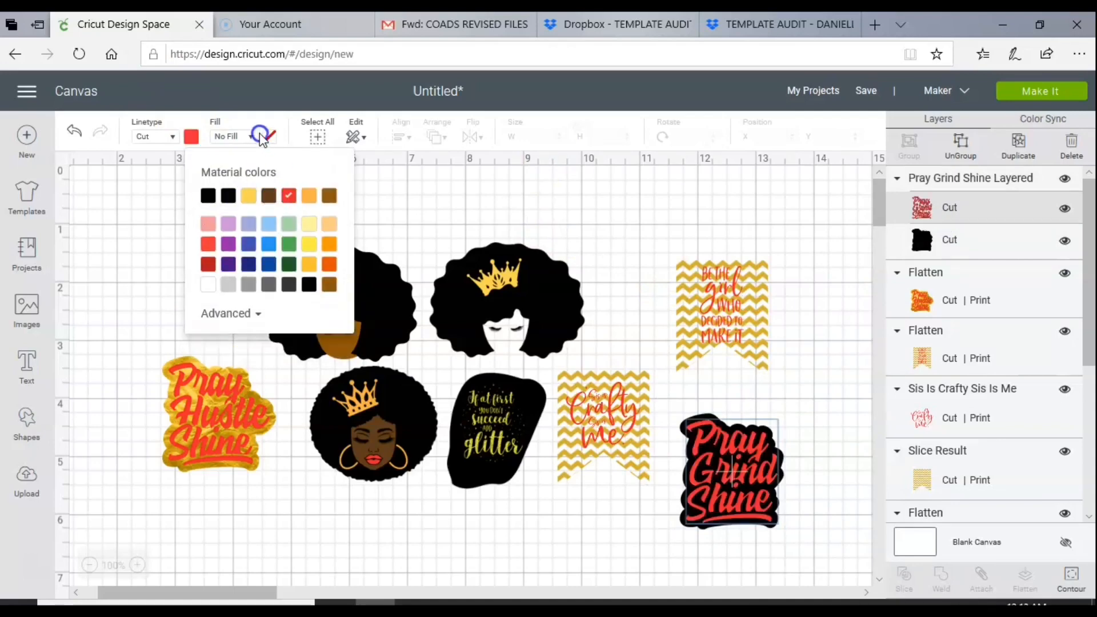
click(934, 235)
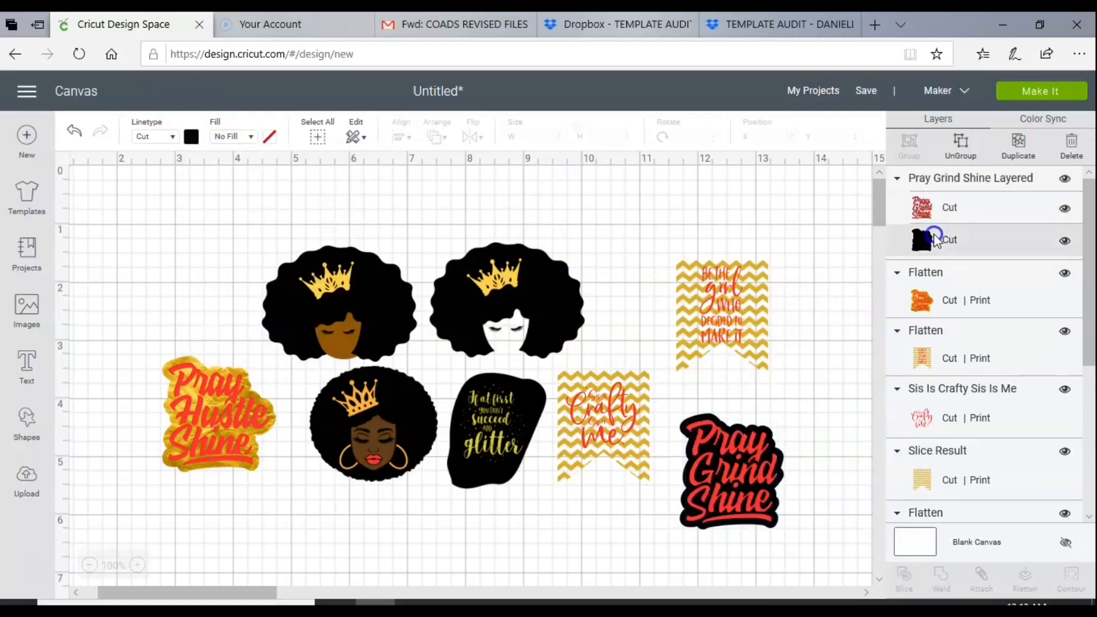
click(793, 519)
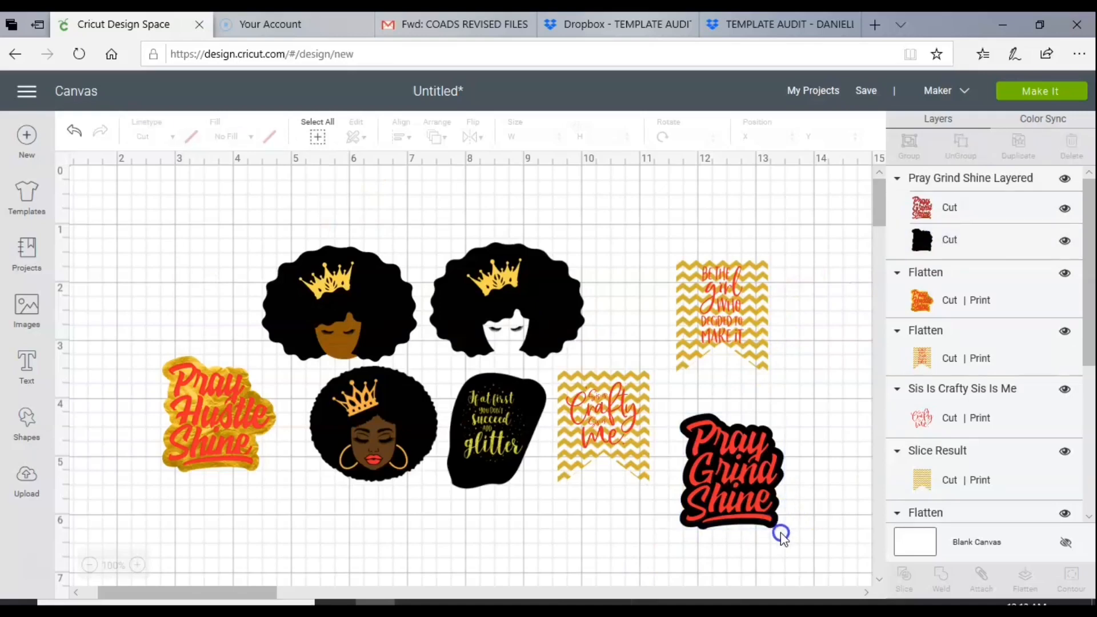
click(729, 448)
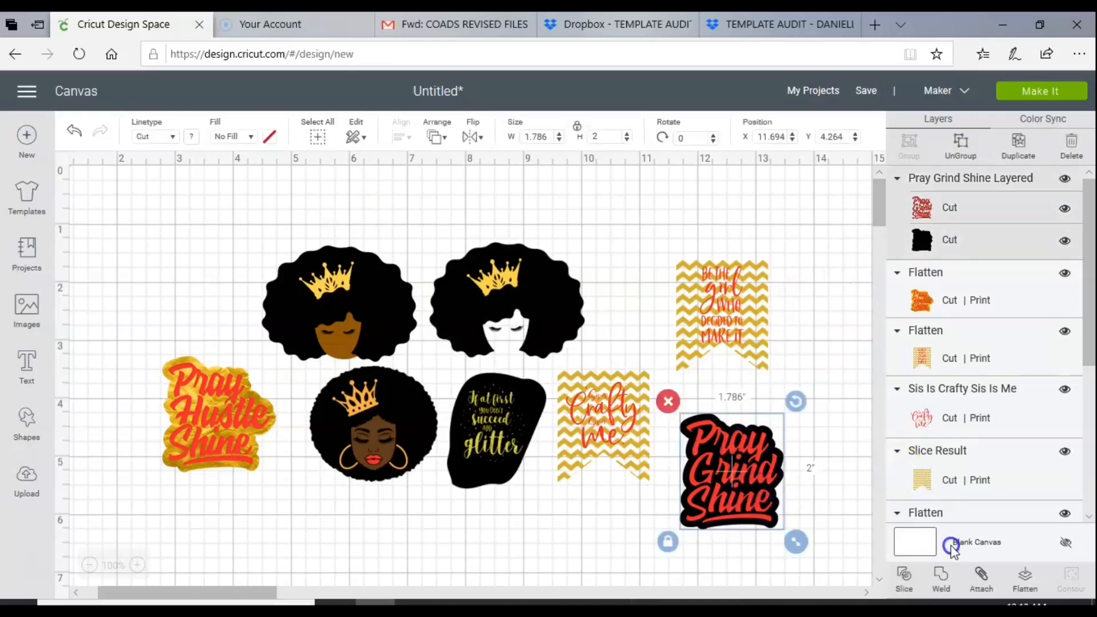
click(1028, 574)
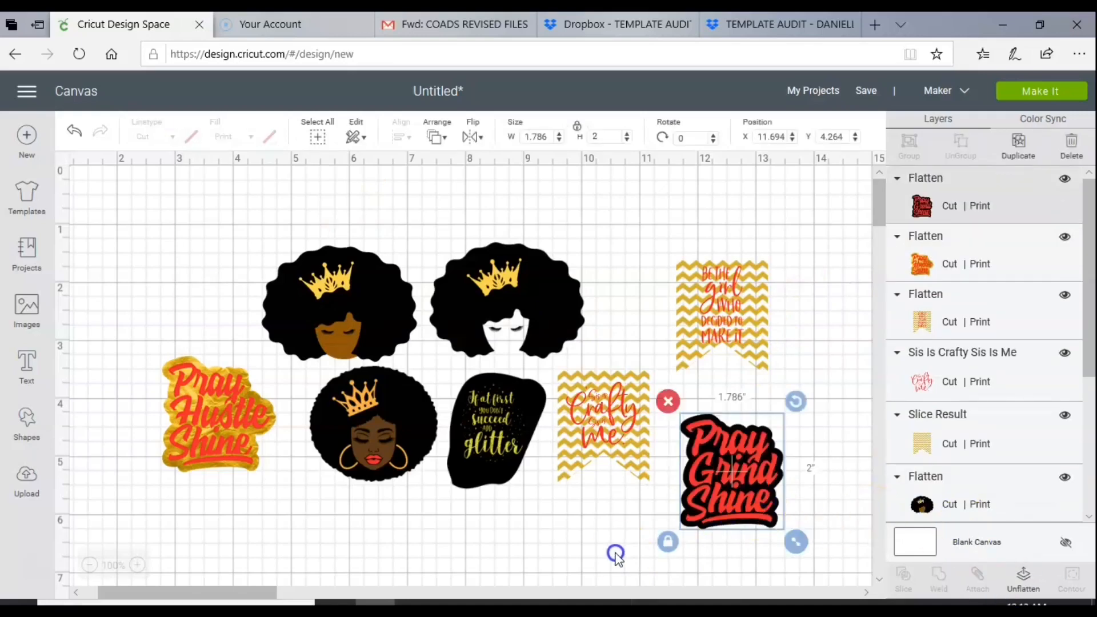
- Move the Slay the Day quote to the open space beside the Be the Girl banner, at about X 14.291, Y 2.305
drag(247, 594, 404, 599)
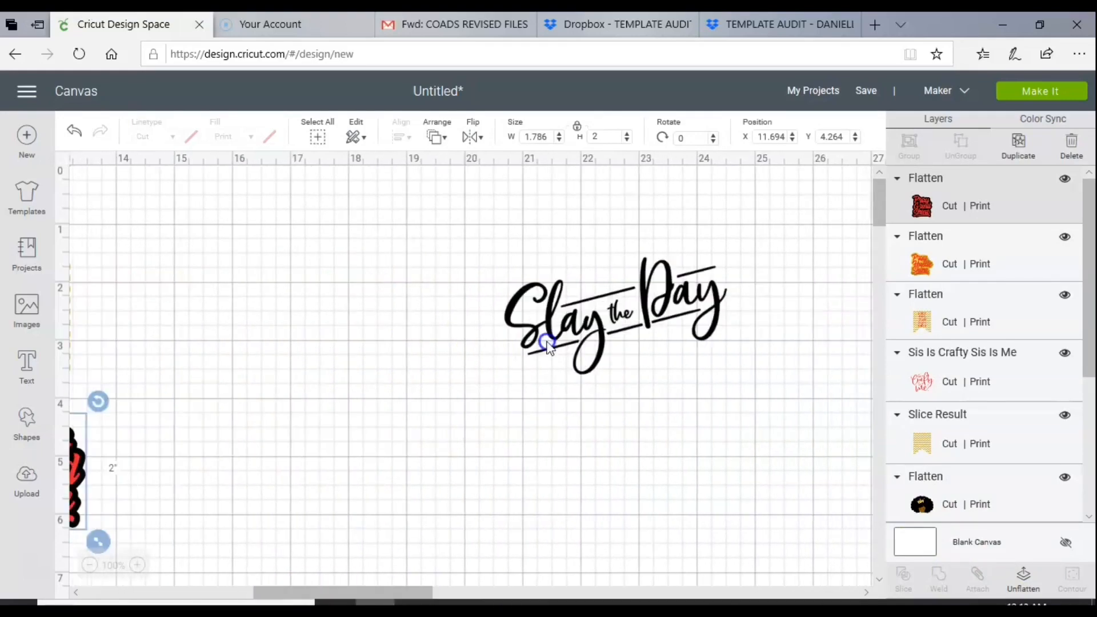
drag(555, 337, 92, 348)
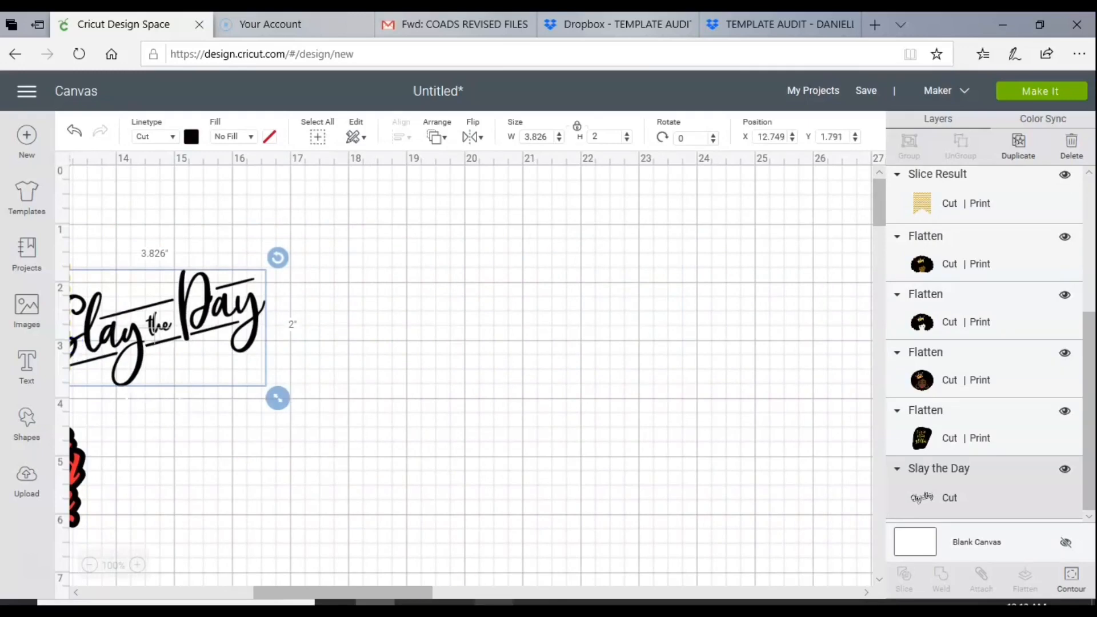
drag(409, 588, 377, 569)
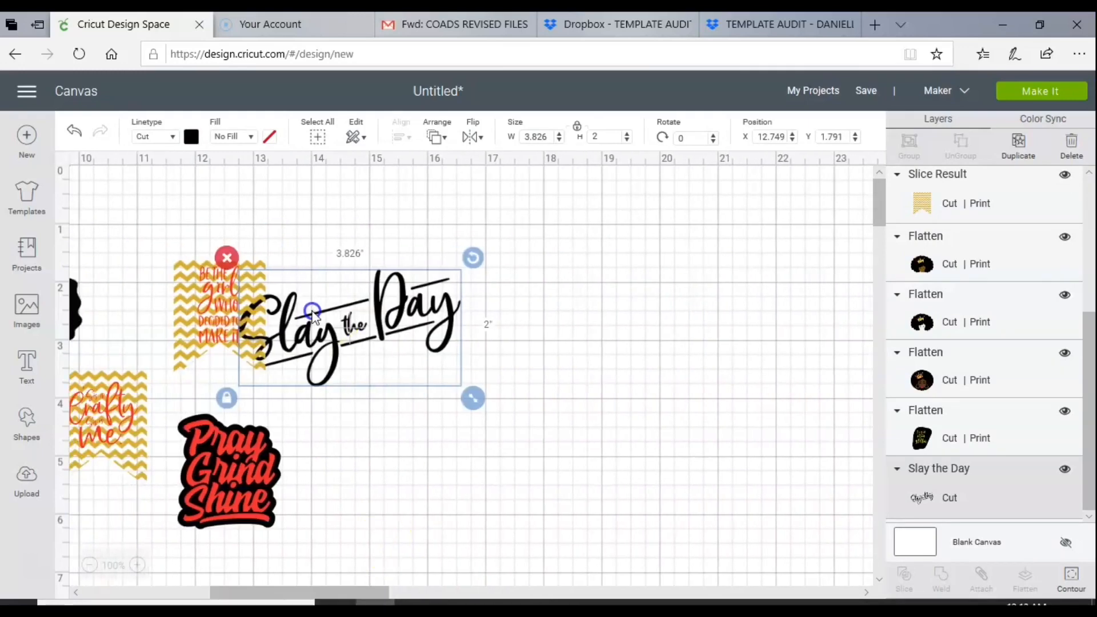
drag(313, 316, 405, 345)
click(384, 599)
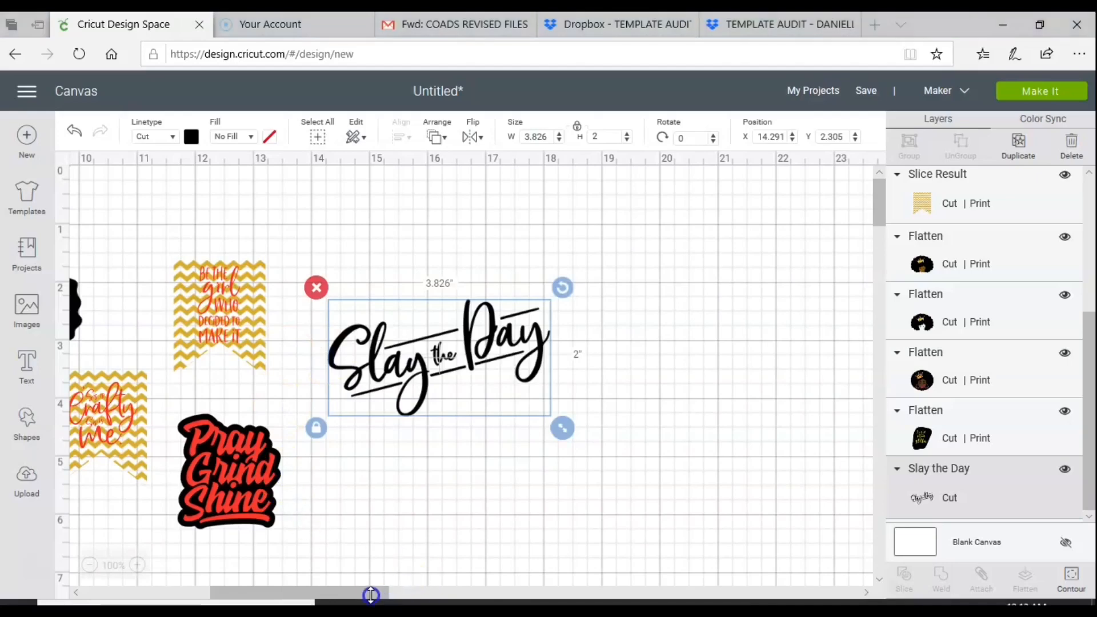
- Add a square shape to the canvas and select it
click(133, 409)
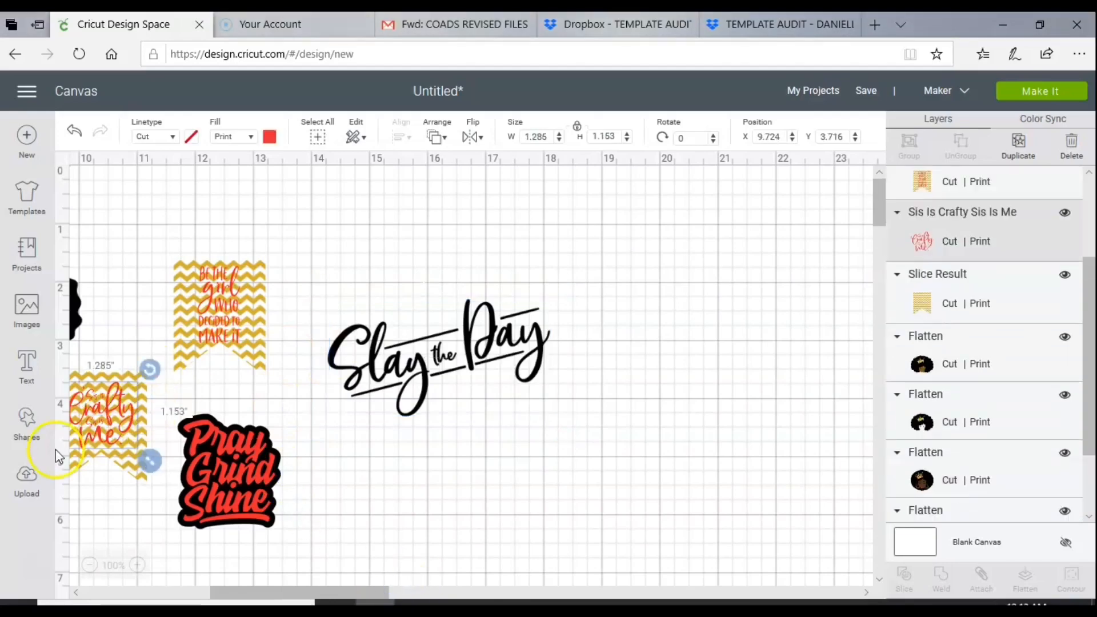
click(31, 434)
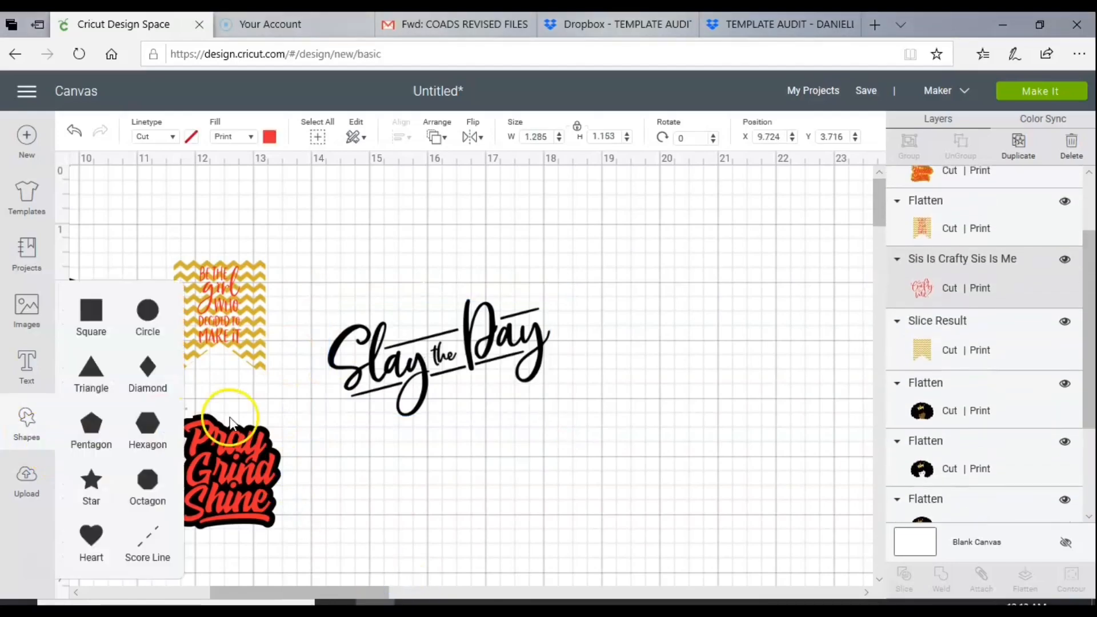
click(91, 311)
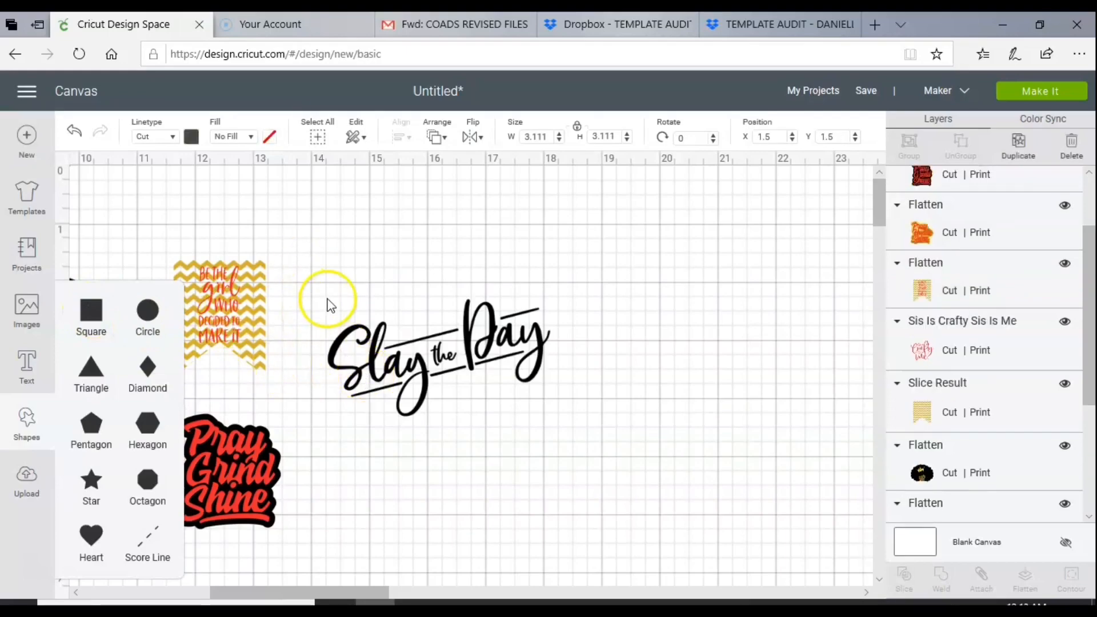
drag(380, 592, 244, 592)
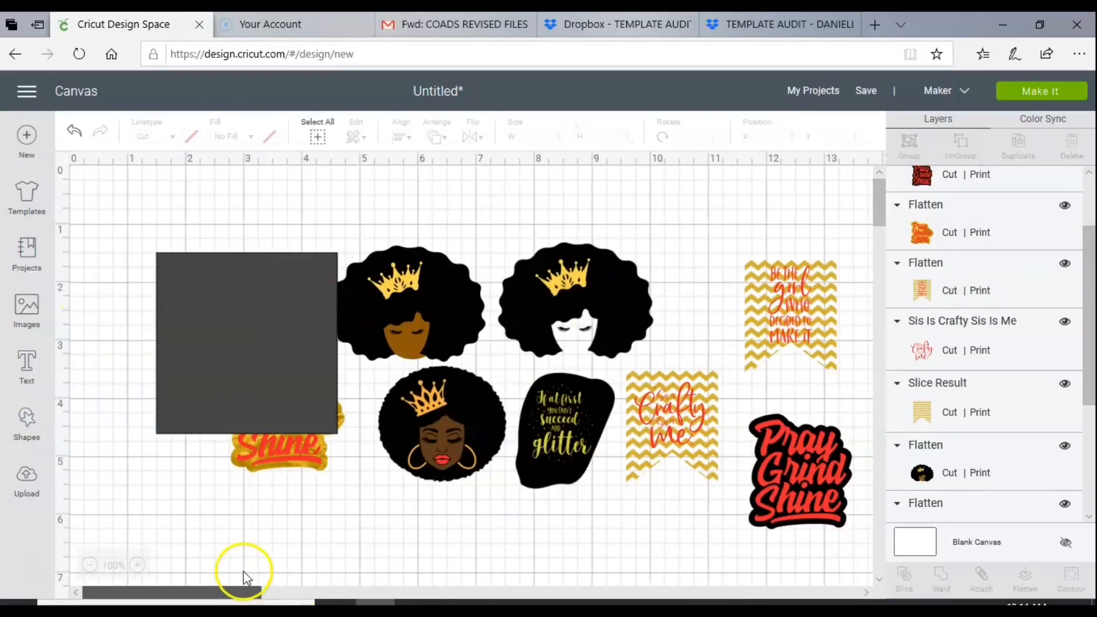
click(243, 374)
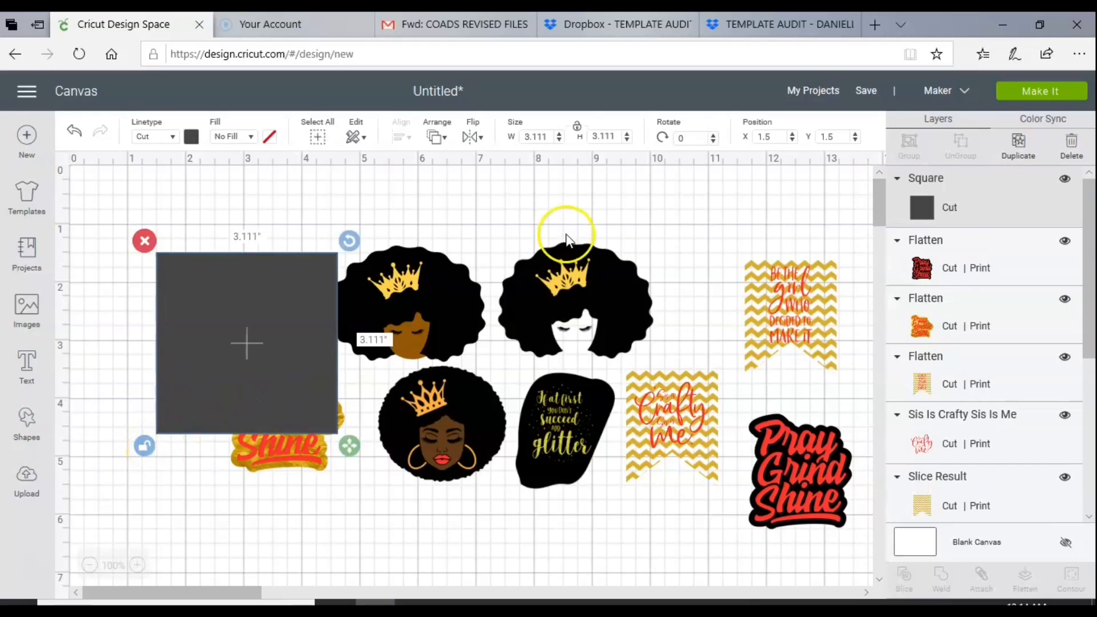
- Set the square to 1.75 inches wide and 2.25 inches high and place it over the Slay the Day quote, at about X 14.972, Y 2.458
click(542, 137)
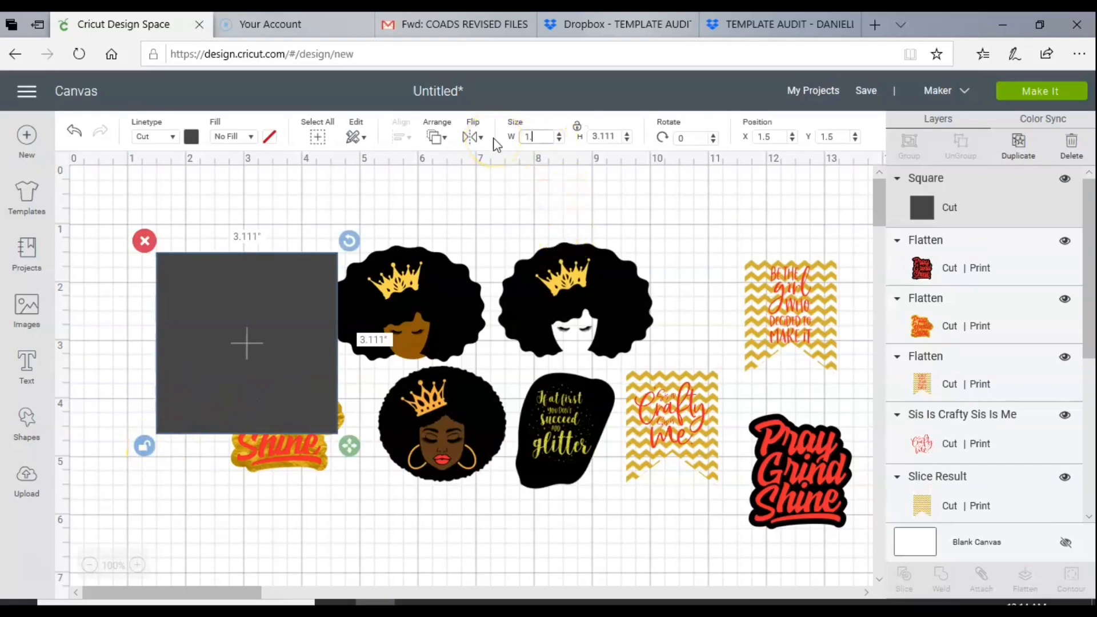
click(607, 136)
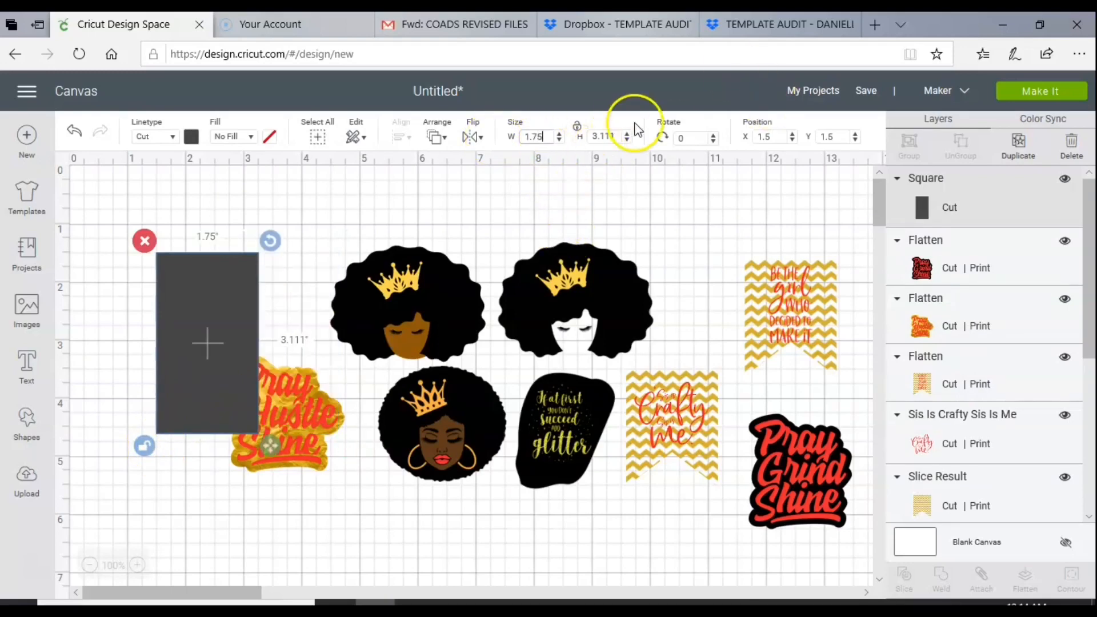
text(2.25)
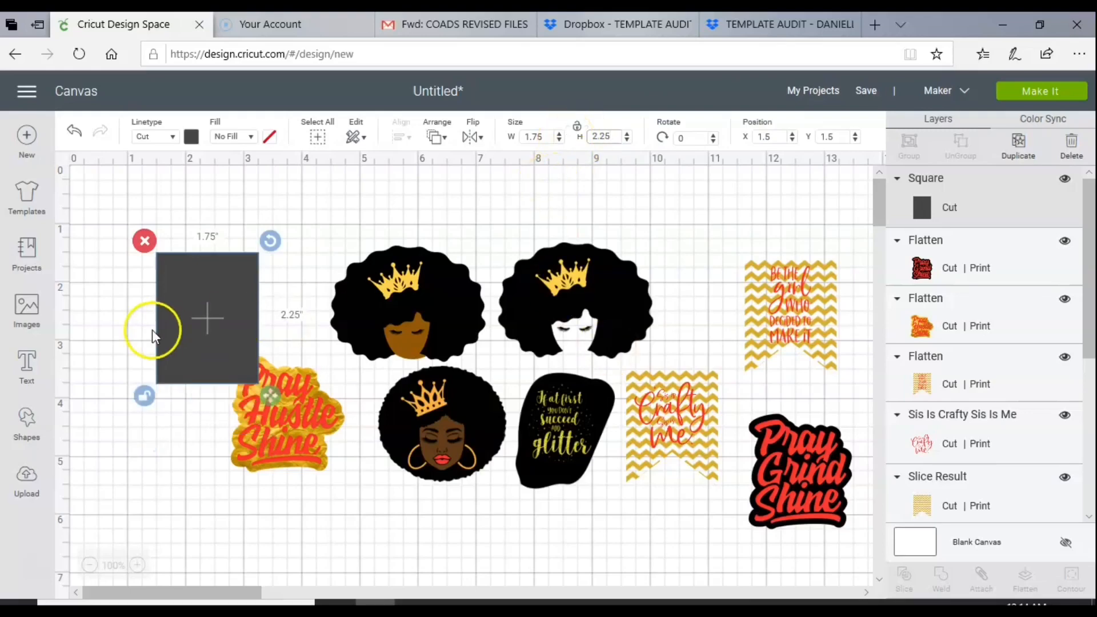
drag(152, 330, 658, 407)
drag(219, 589, 277, 589)
drag(409, 365, 729, 342)
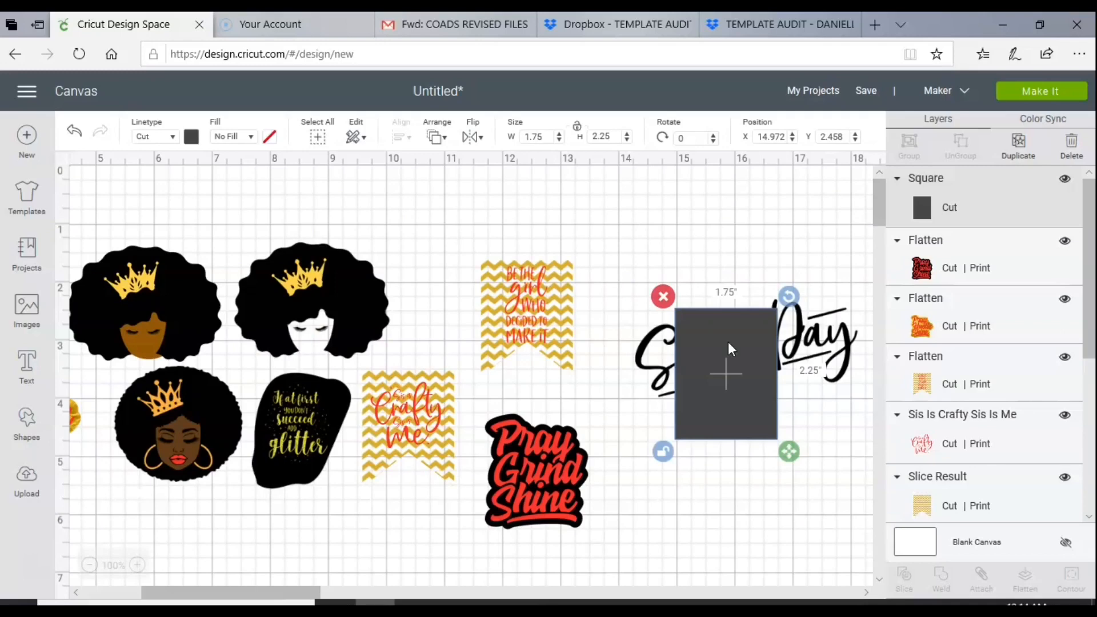
- Shrink the Slay the Day quote to about 1.923 × 1.005 inches and resize the backing rectangle to about 1.569 × 2.278 inches
click(820, 363)
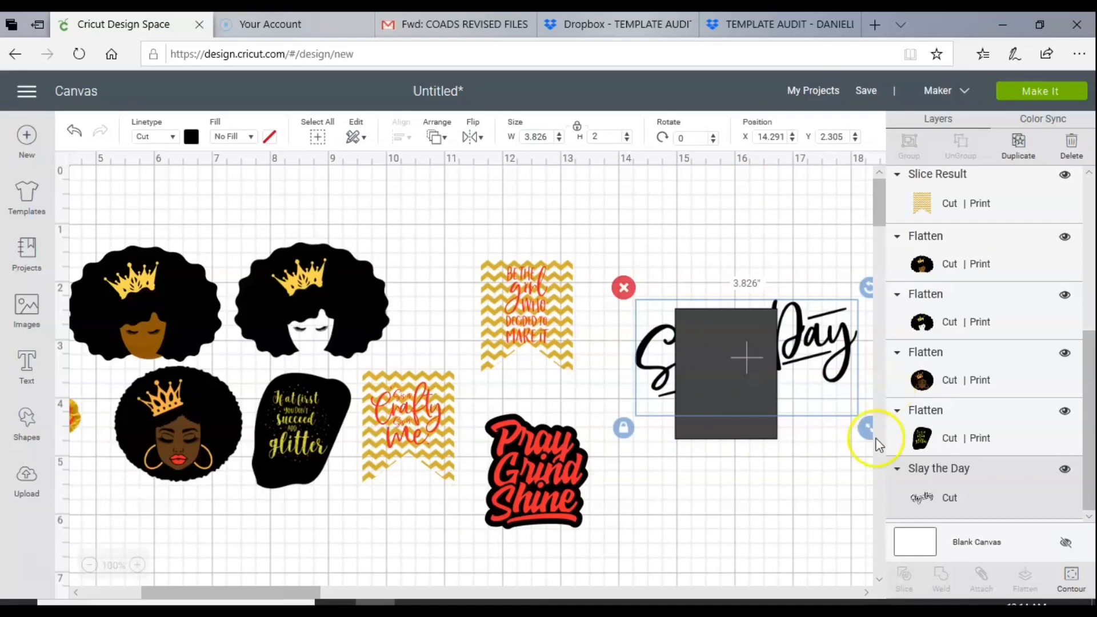
click(755, 360)
drag(790, 457, 779, 451)
click(722, 293)
click(712, 345)
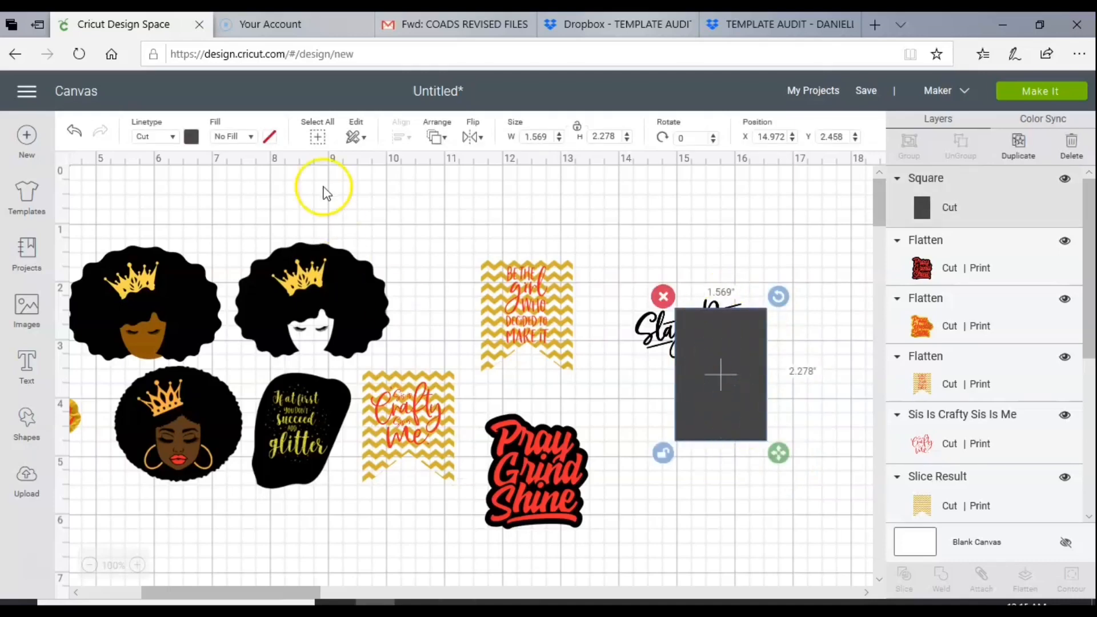
- Change the backing rectangle's fill to Print and apply the crumpled gold foil pattern
click(246, 139)
click(234, 171)
click(270, 137)
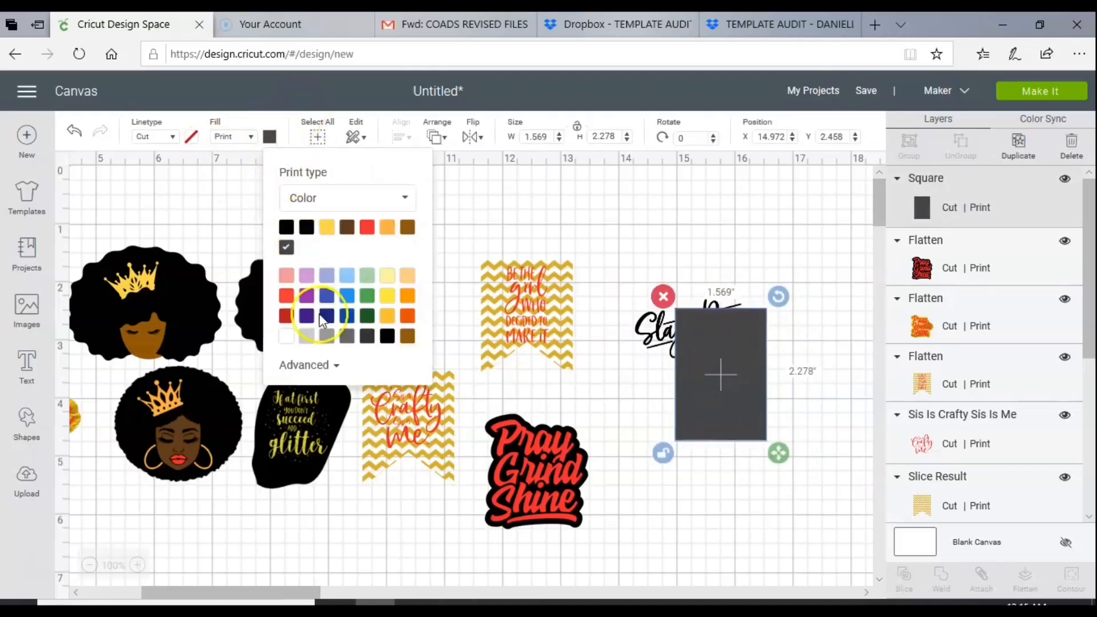
click(326, 261)
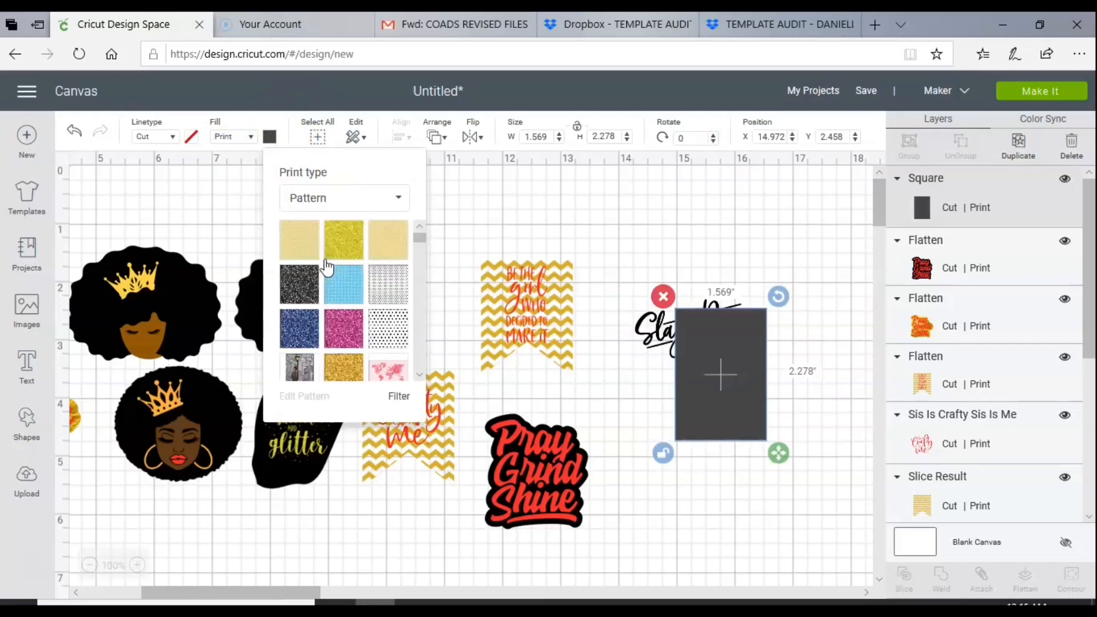
scroll(327, 266, down, 2)
click(296, 357)
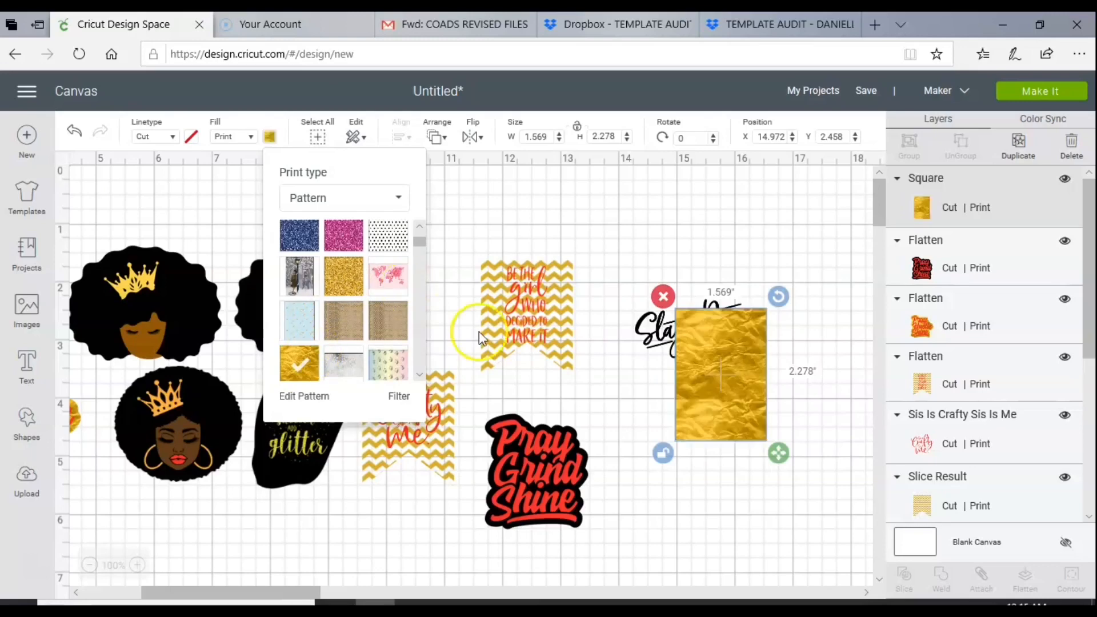
- Fit the Slay the Day quote onto the gold rectangle at about 1.041 × 1.738 inches, rotated to about 296.08°
drag(649, 329, 740, 382)
drag(794, 411, 777, 400)
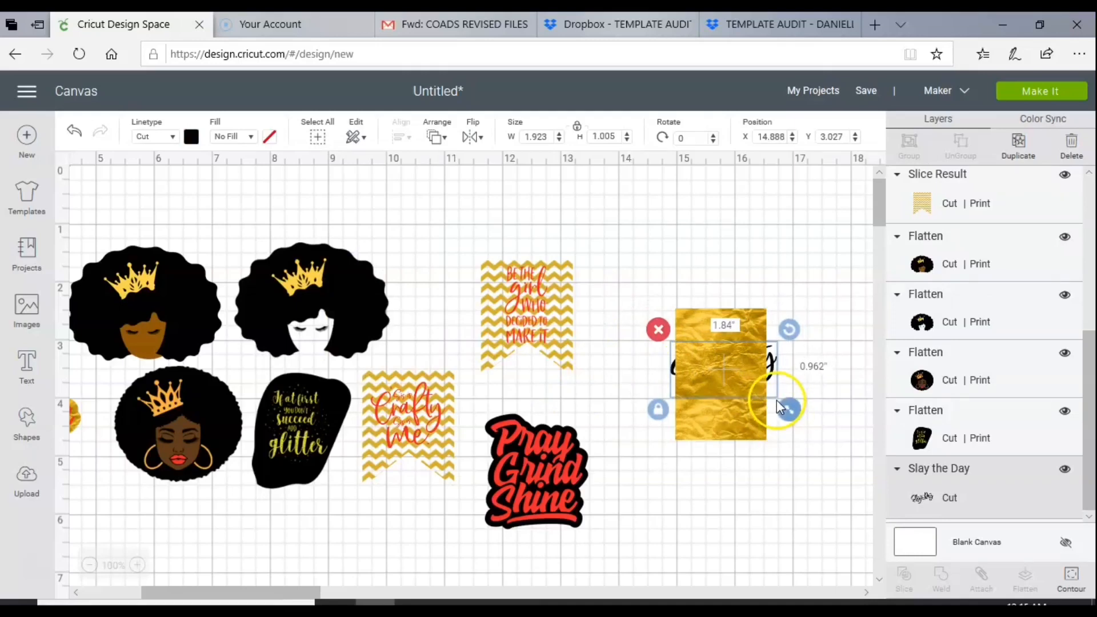
drag(780, 330, 723, 355)
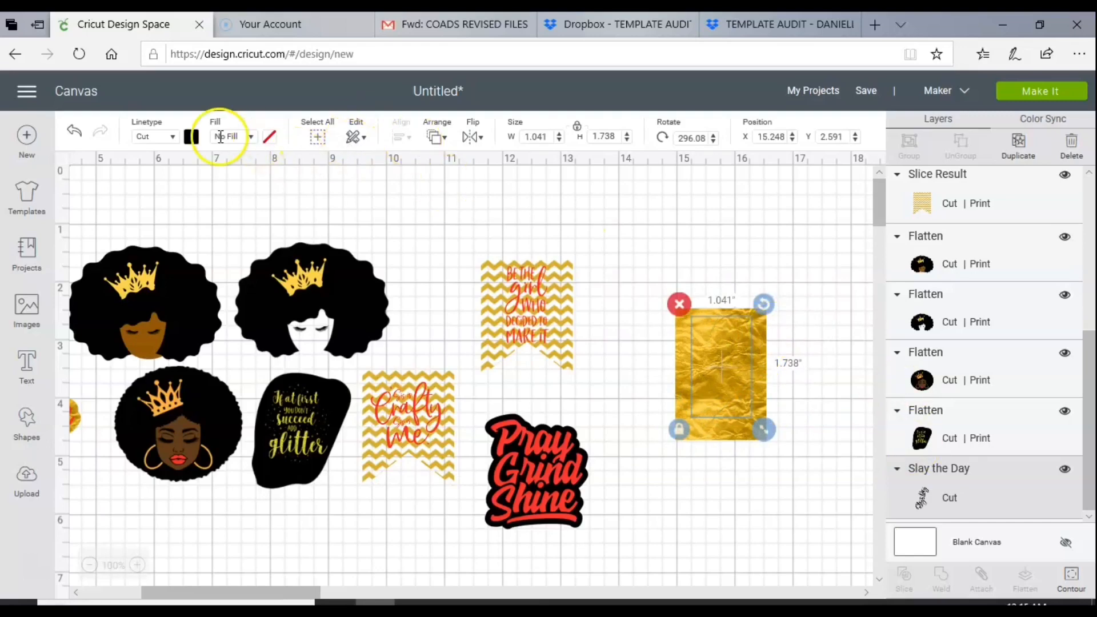
- Change the Slay the Day lettering's material color to red and send it to the front of the gold rectangle
click(192, 136)
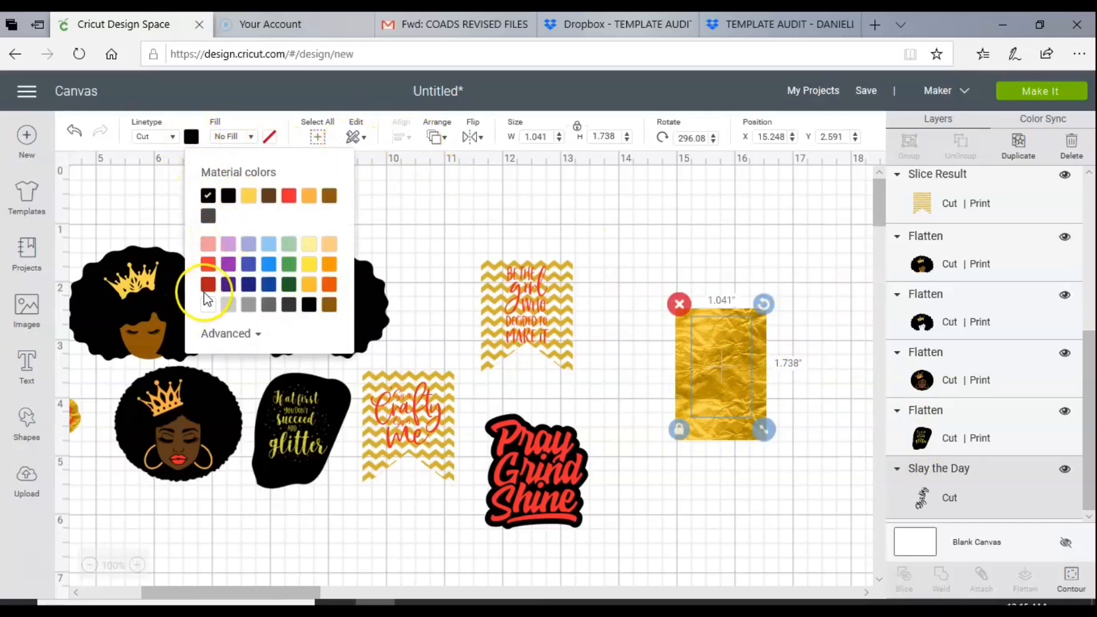
click(289, 196)
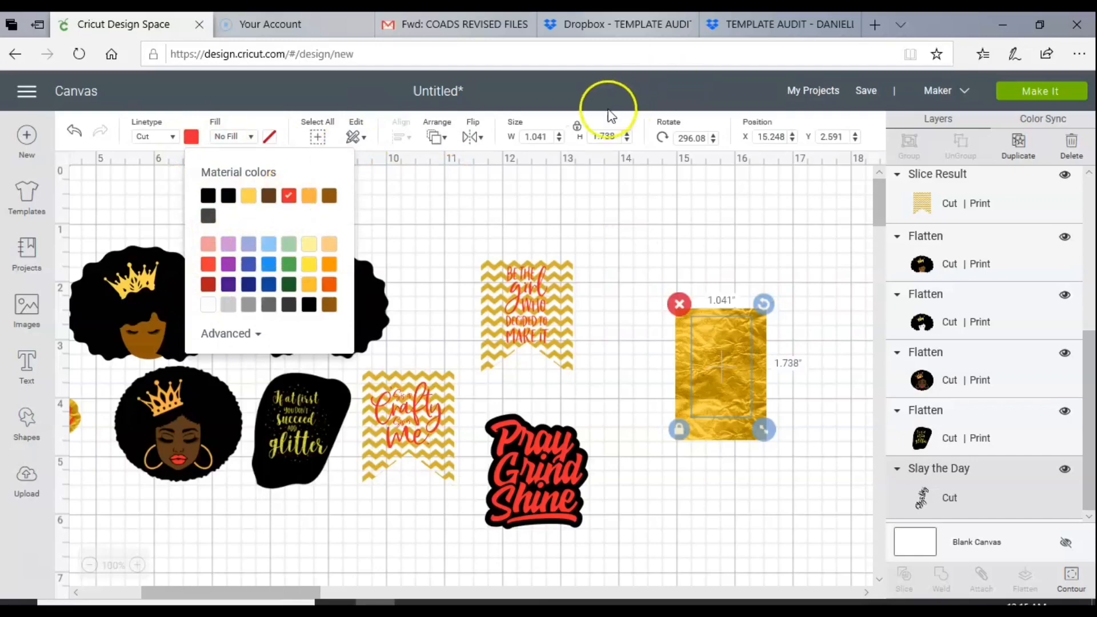
click(438, 138)
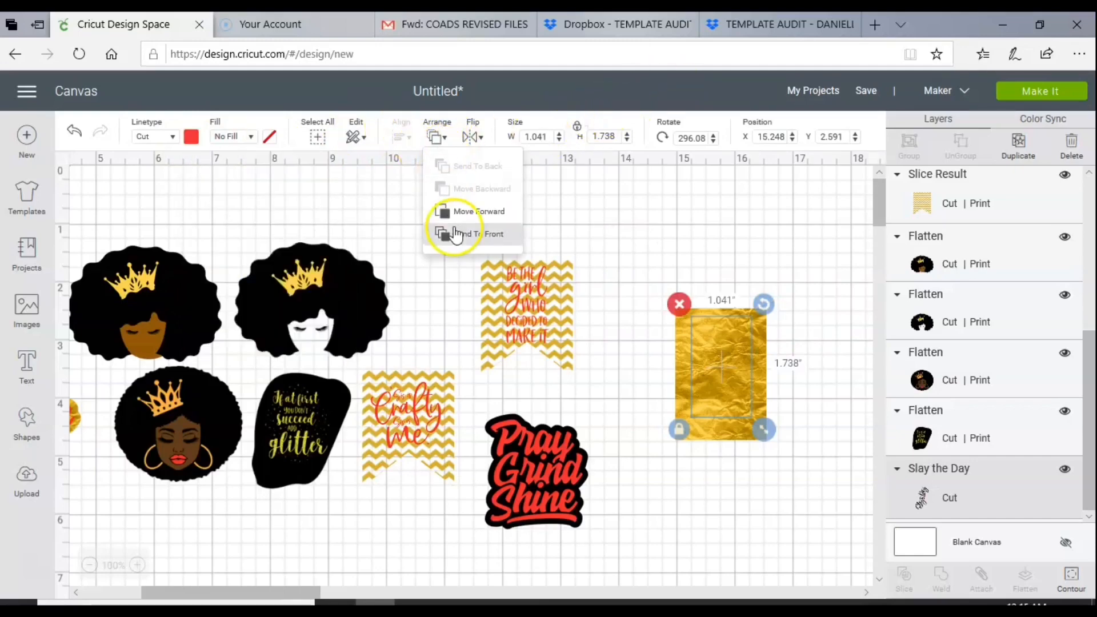
click(455, 236)
- Rotate the Slay the Day lettering to about 303.4°, enlarge it to about 1.305 × 1.862 inches, and recenter it on the gold rectangle
drag(746, 304, 769, 313)
drag(762, 438, 761, 442)
drag(729, 399, 721, 407)
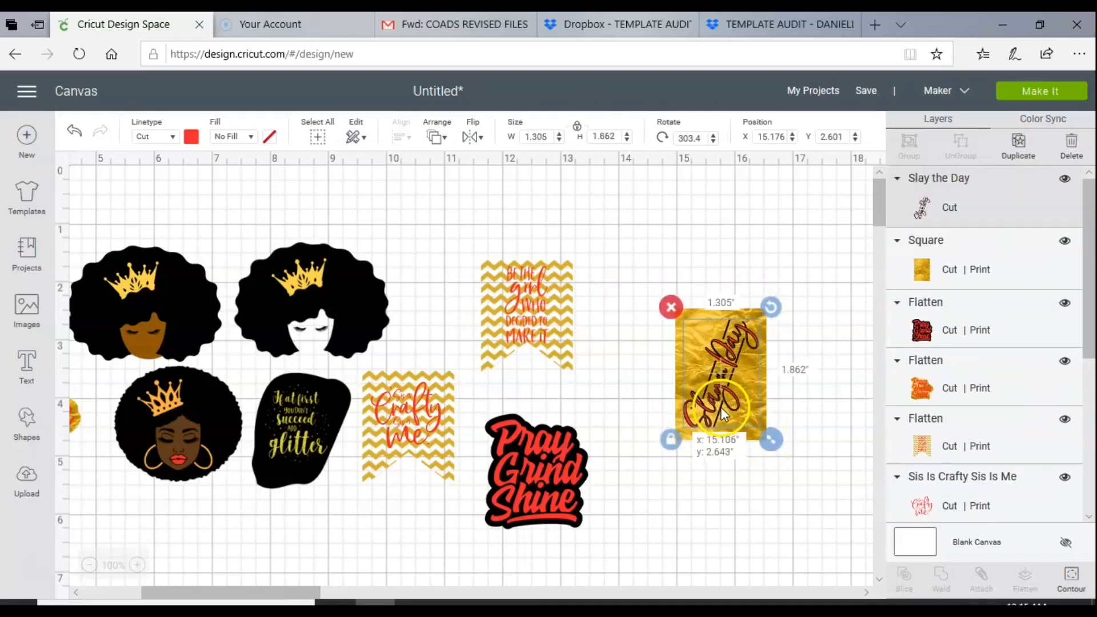
- Flatten the Slay the Day lettering with its gold rectangle and move it beside the Be the Girl banner, at about X 13.528, Y 1.667
drag(701, 261, 779, 417)
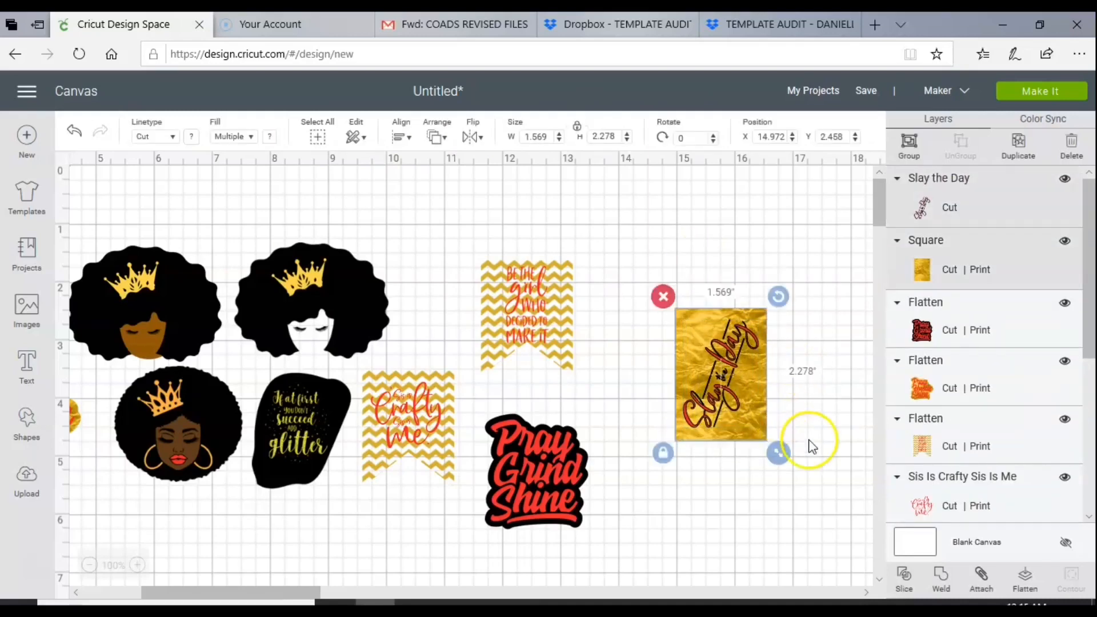
click(1025, 580)
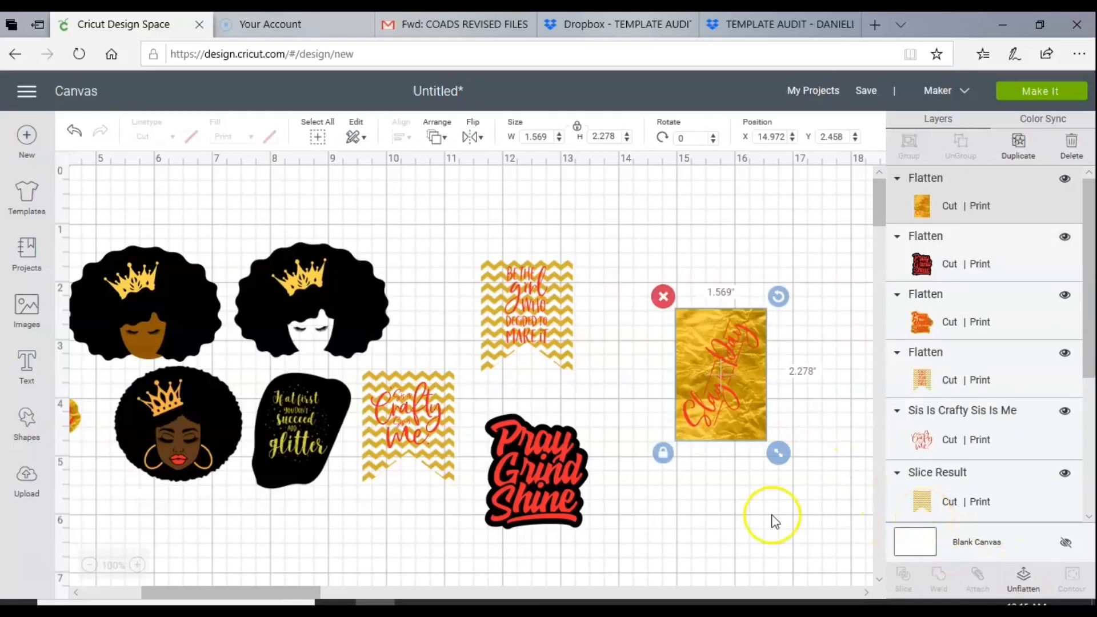
click(701, 417)
drag(700, 417, 632, 373)
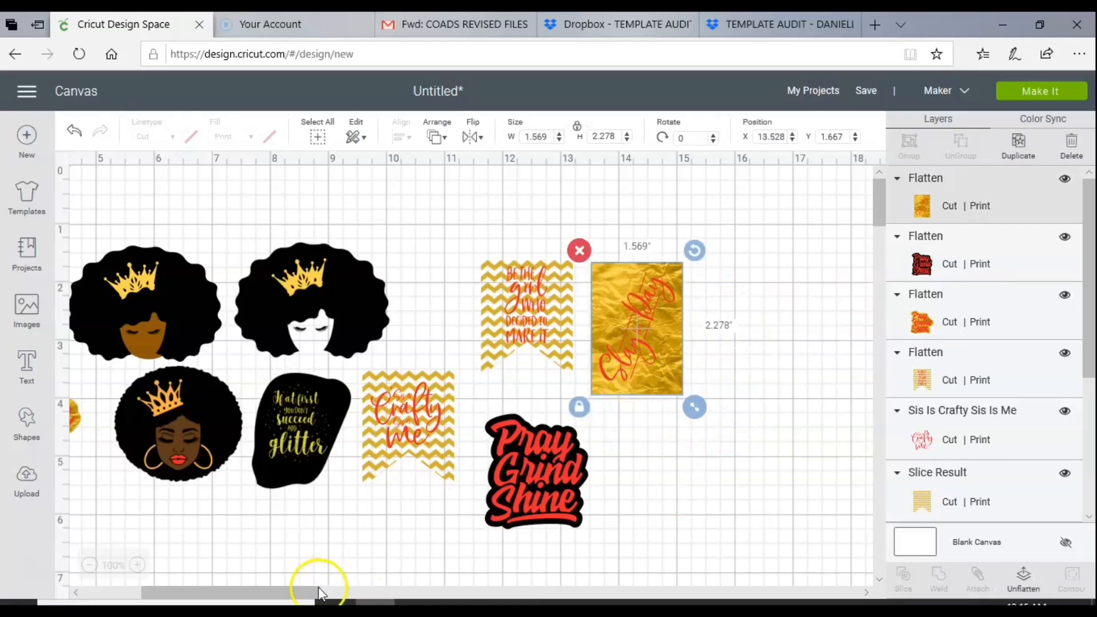
- Move the black glitter quote design above the Pray Hustle Shine design, at about X 2.344, Y 1.137
click(297, 597)
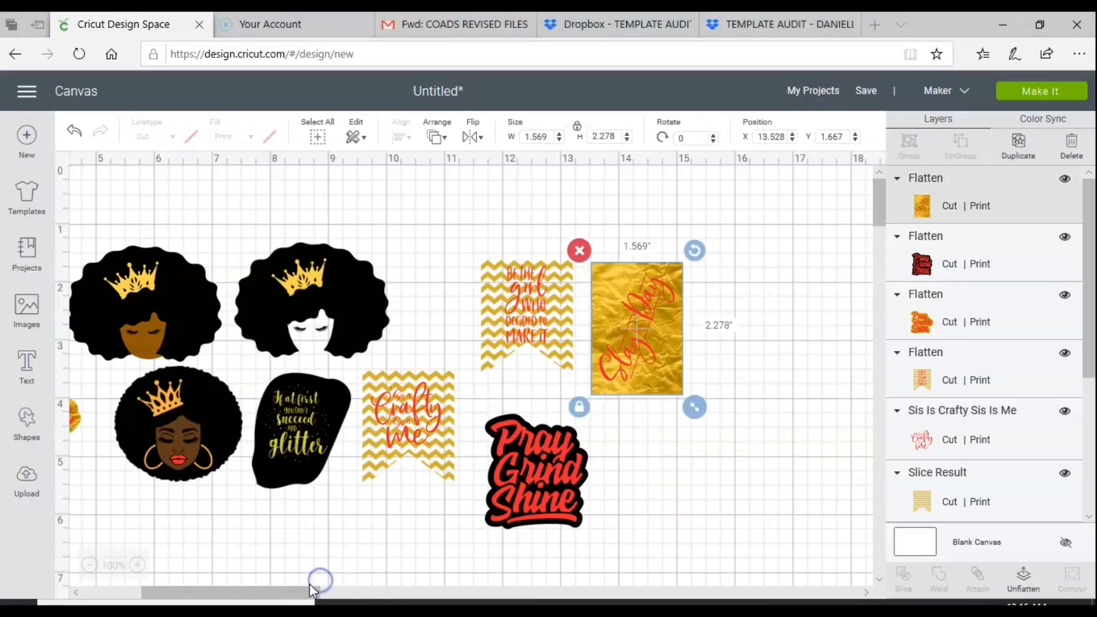
drag(310, 590, 265, 551)
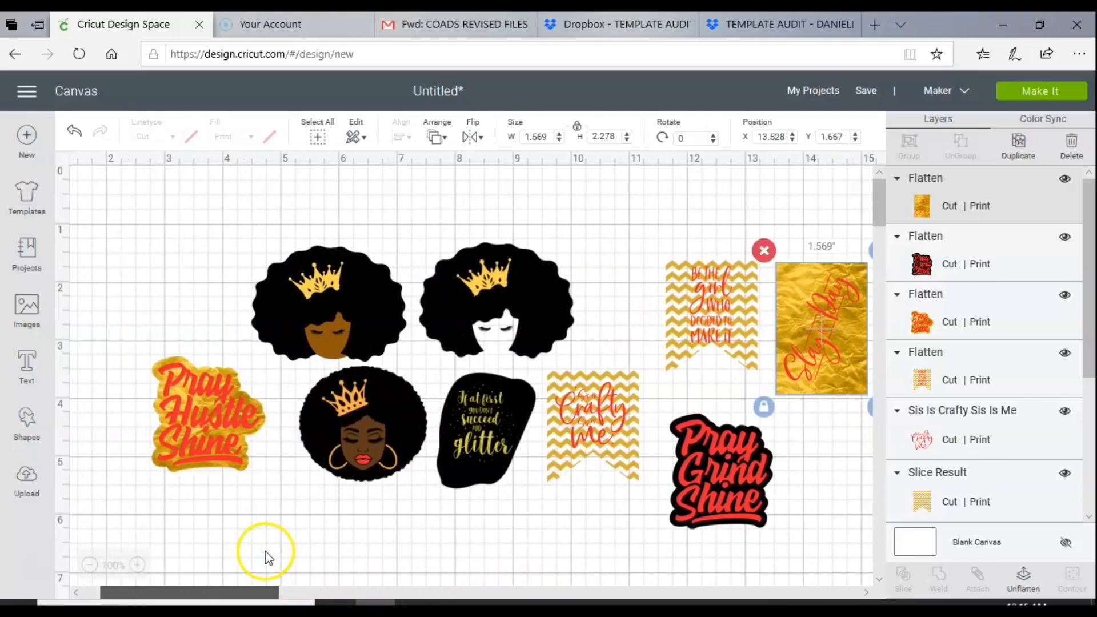
drag(464, 456, 160, 302)
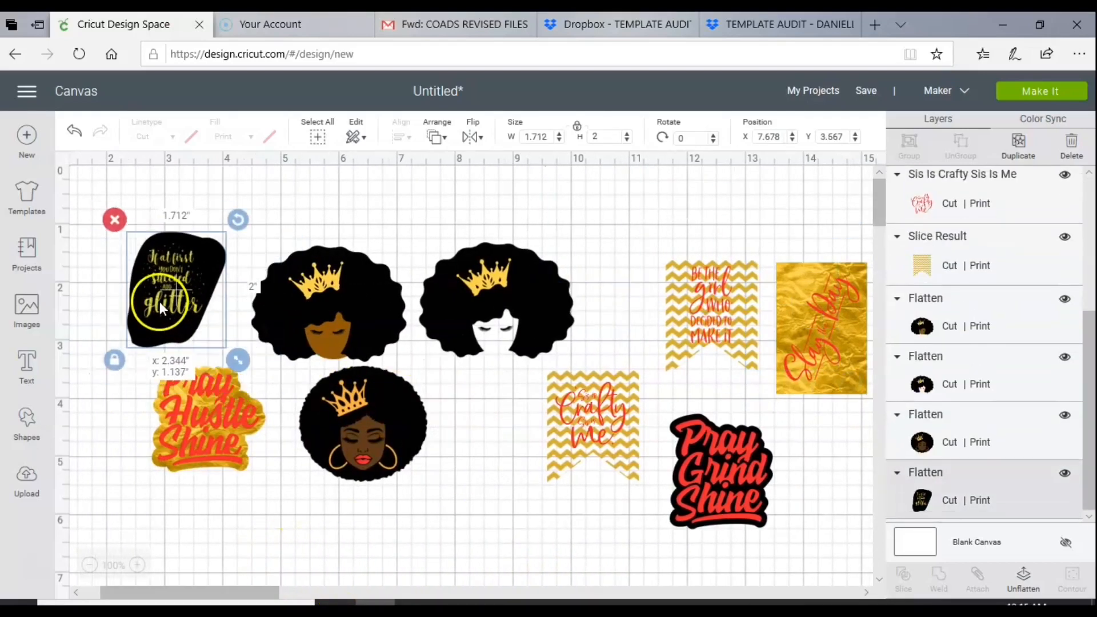
- Center the Crafty Me lettering horizontally on its chevron banner and flatten the two layers together
mouse_move(613, 450)
mouse_down()
mouse_move(556, 432)
mouse_move(531, 456)
mouse_move(596, 453)
mouse_move(608, 438)
mouse_up()
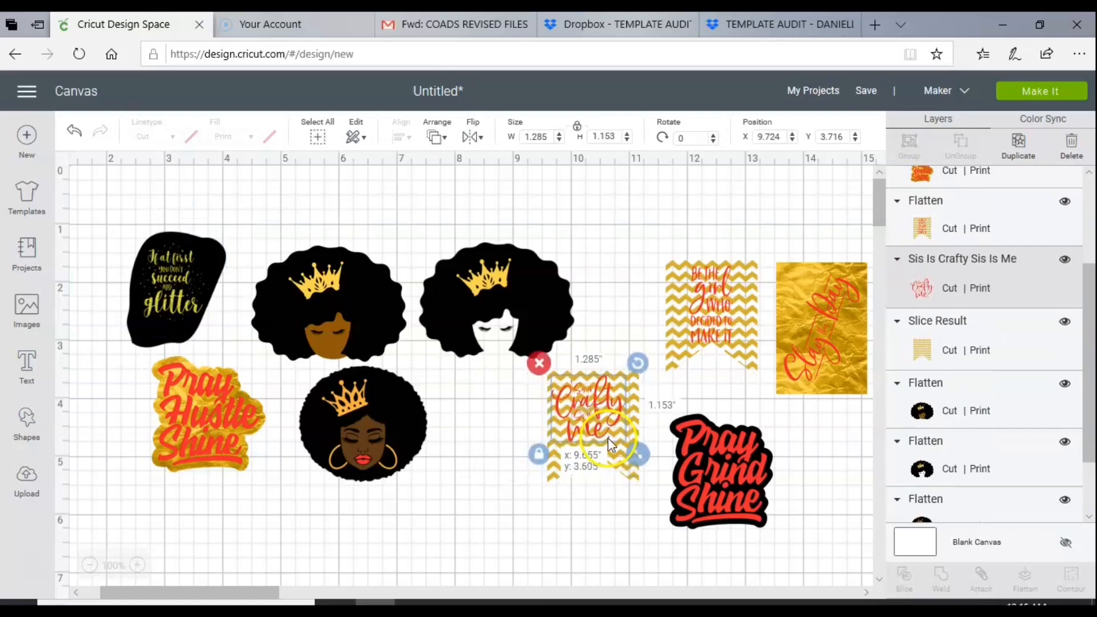
drag(612, 503, 547, 378)
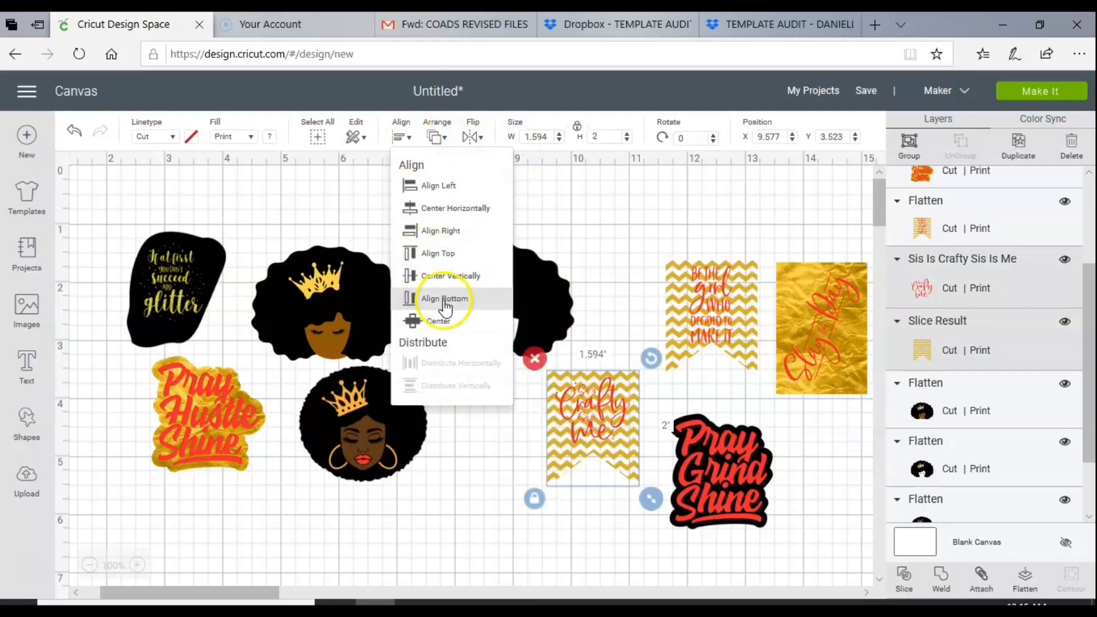
click(441, 208)
click(1037, 572)
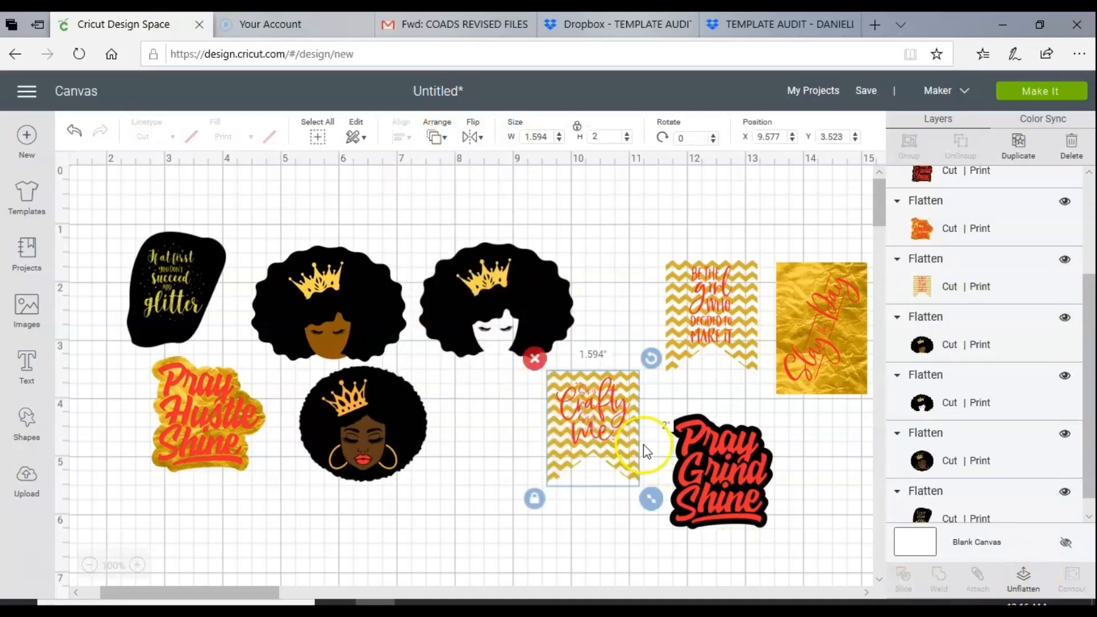
- Move the Crafty Me banner to about X 8.244, Y 3.689 and the Slay the Day rectangle to about X 10.181, Y 1.153
drag(629, 440, 550, 447)
click(731, 499)
click(710, 360)
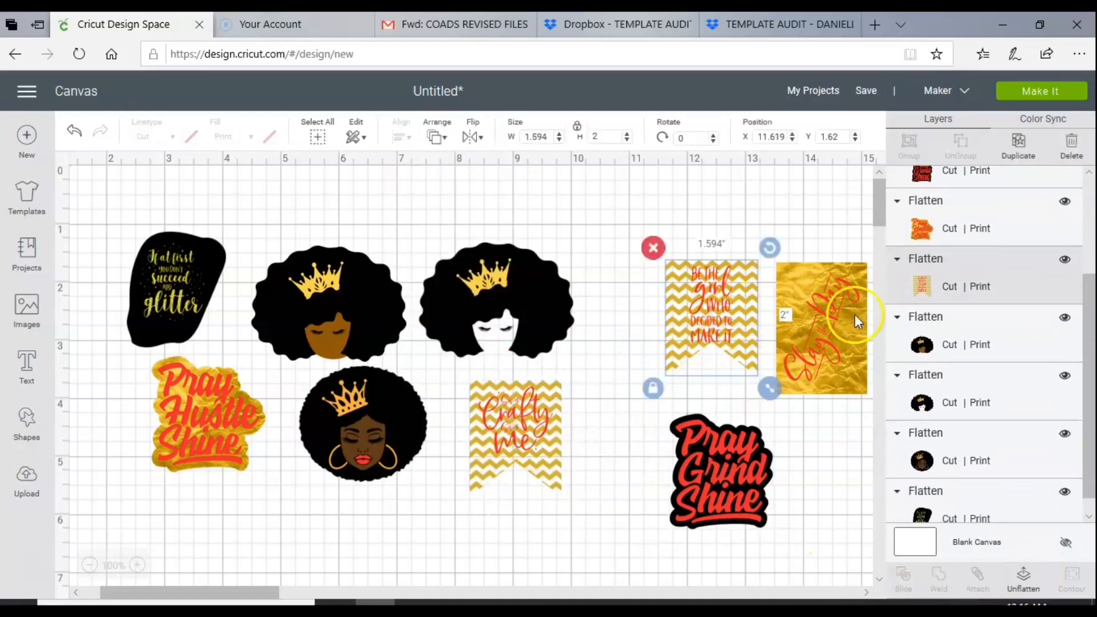
drag(855, 314, 636, 291)
click(563, 423)
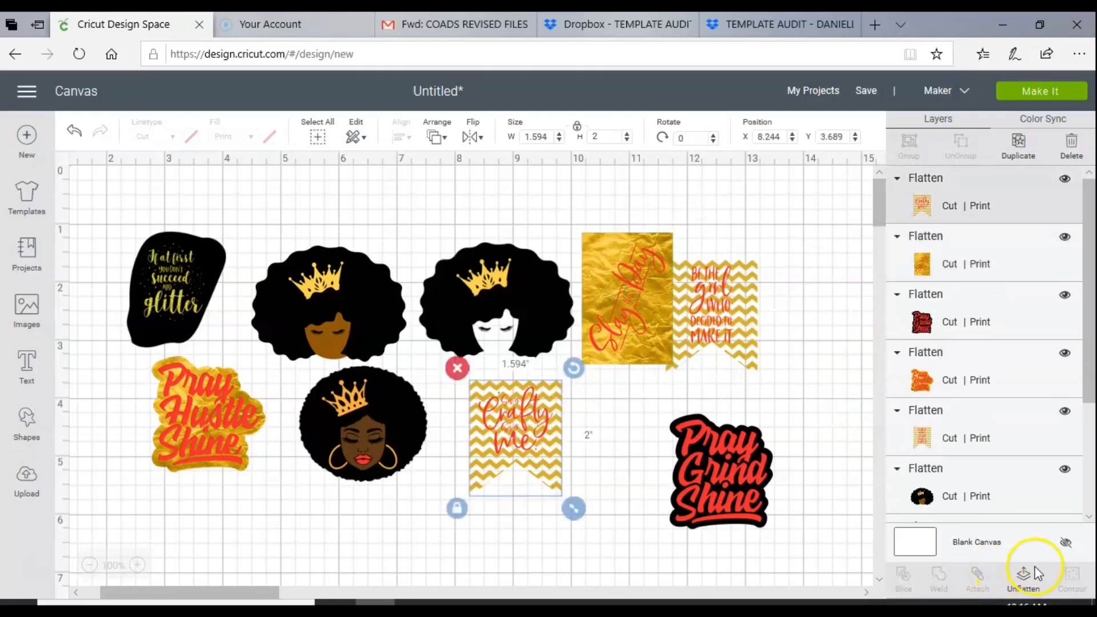
click(1037, 571)
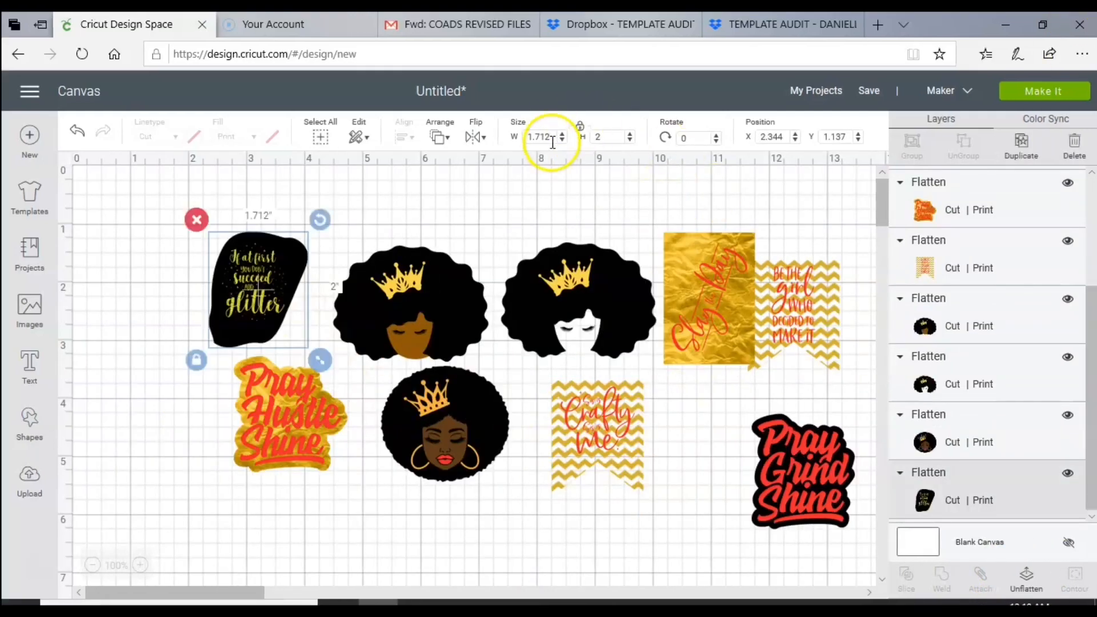
- Set the width of the glitter quote design and of the brown-faced queen without earrings to 1.5 inches each
double_click(540, 137)
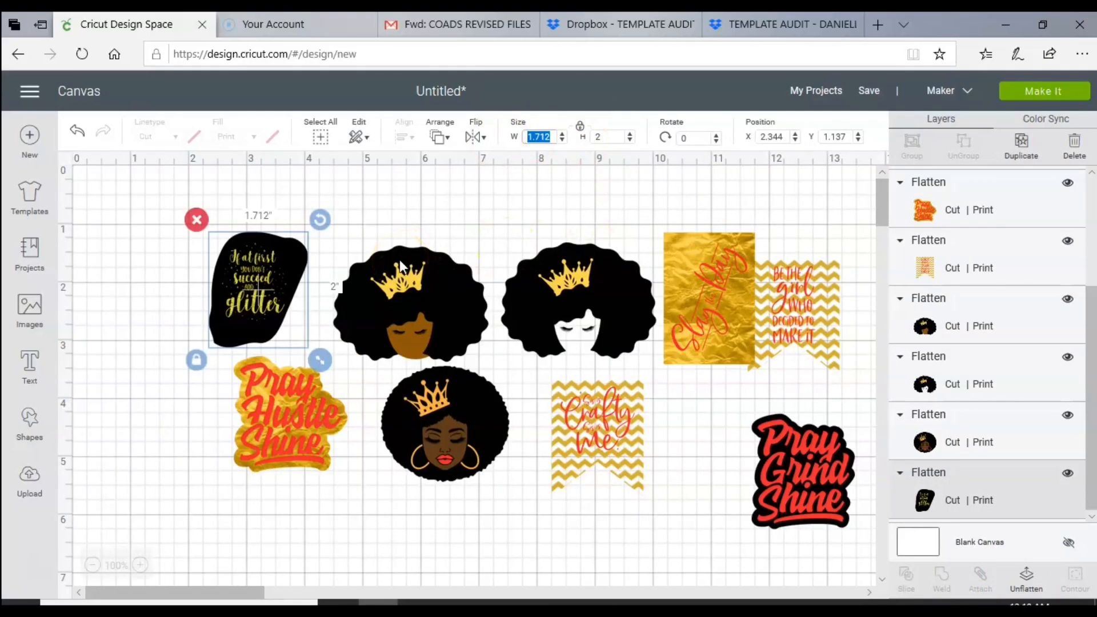
text(1.5)
click(392, 313)
double_click(544, 136)
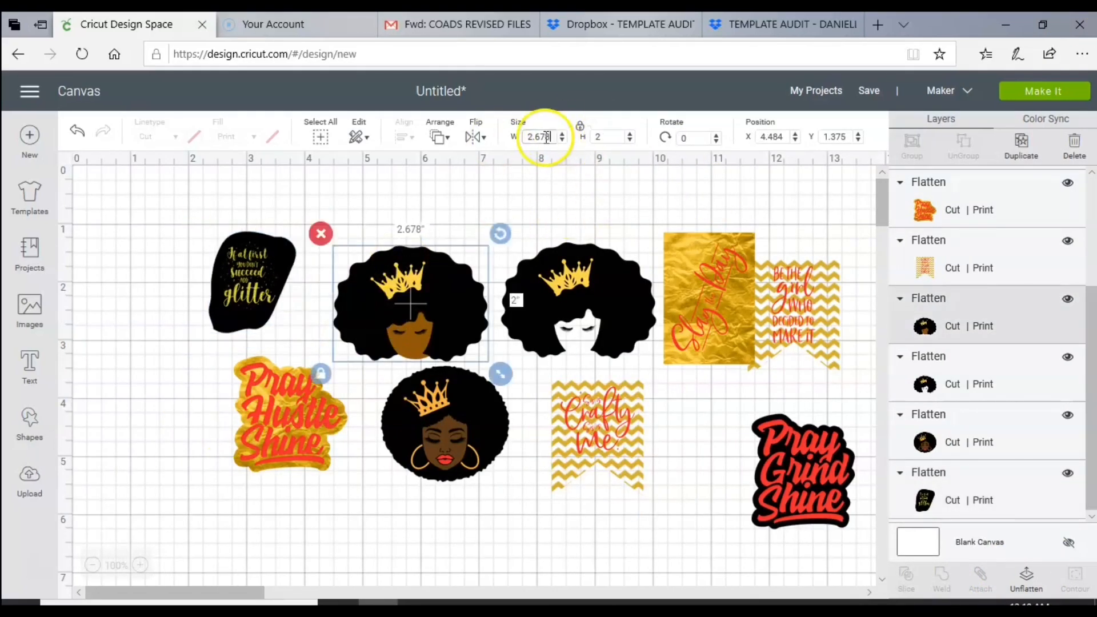
text(1.5)
click(488, 156)
- Set the width of the white-faced queen and of the brown-faced queen without earrings to 2 inches each
click(579, 300)
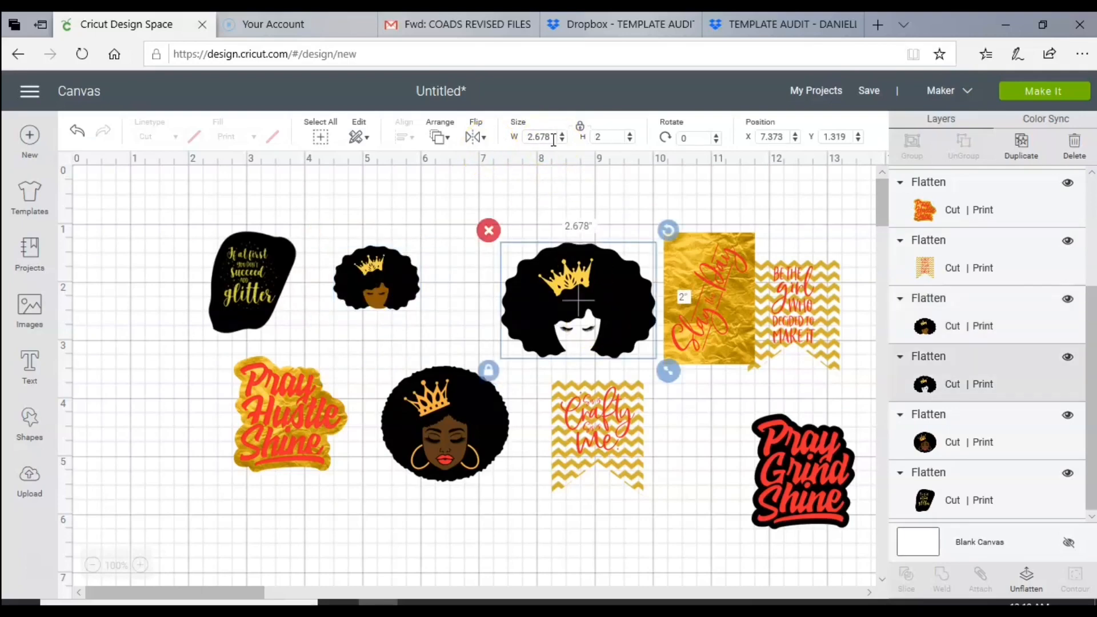
drag(554, 139, 519, 137)
text(2)
click(376, 280)
text(2)
click(750, 283)
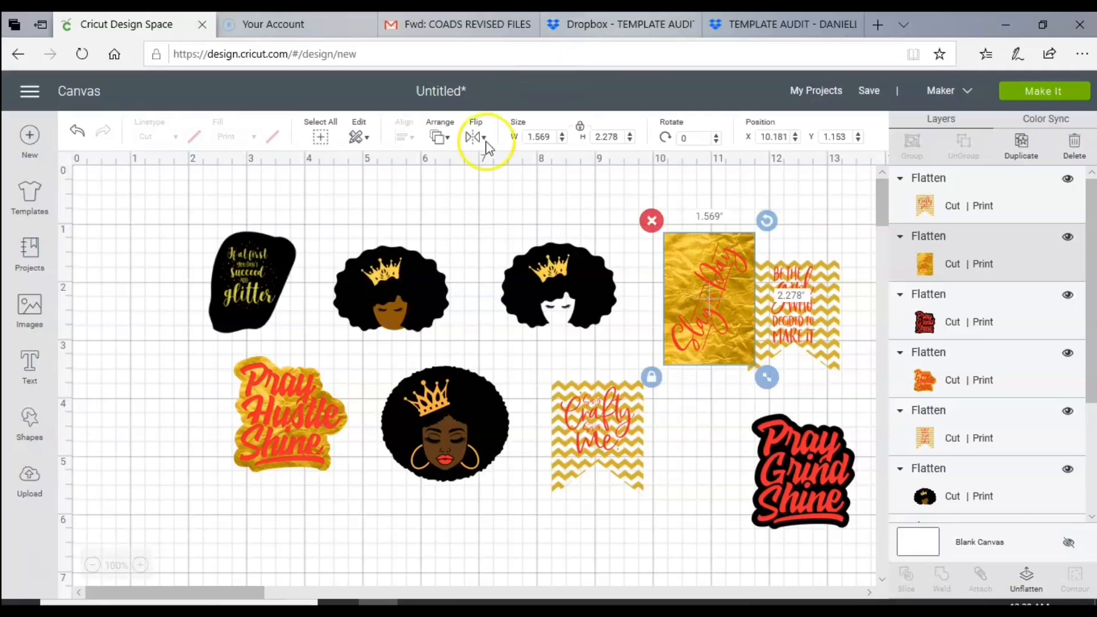
- Proceed through the mat preview and print one copy on the Canon MX920 series Printer with Add Bleed turned off
click(1044, 91)
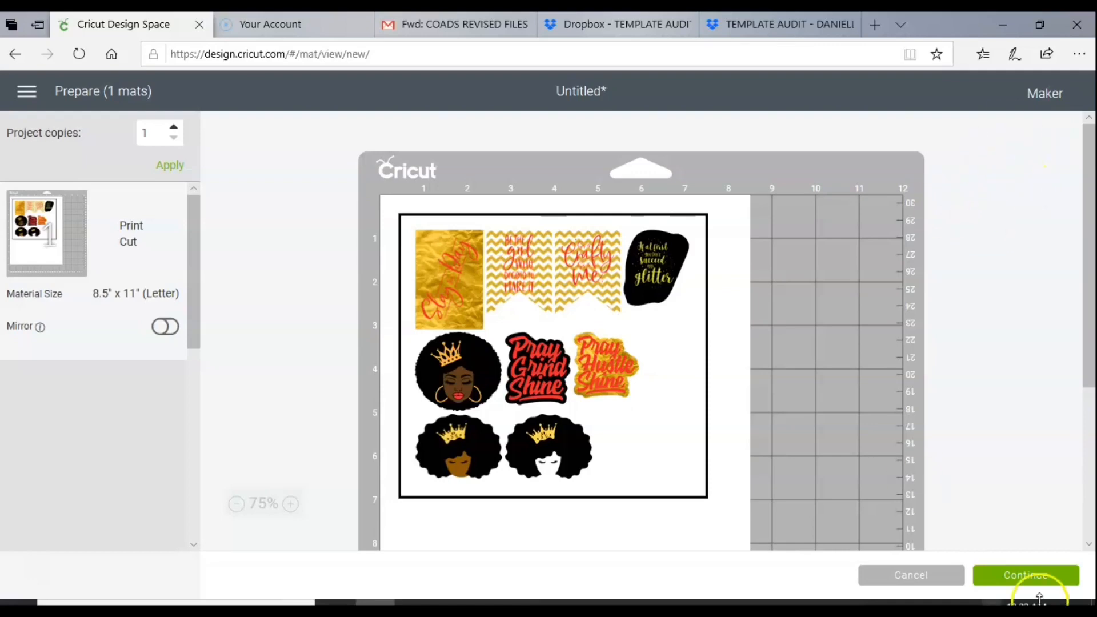
click(1022, 576)
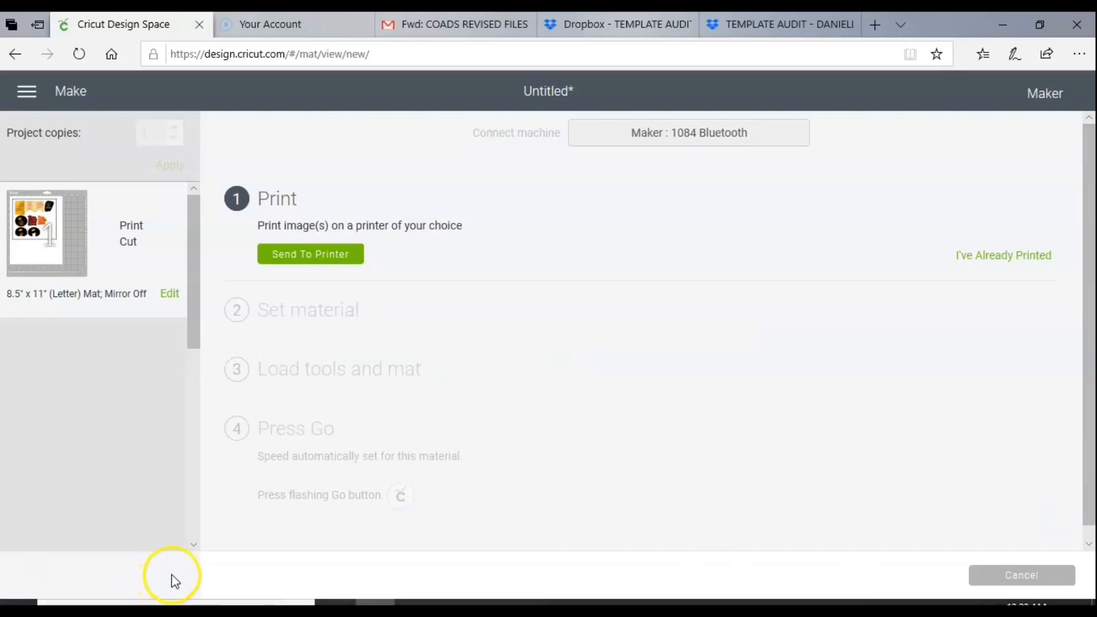
click(337, 258)
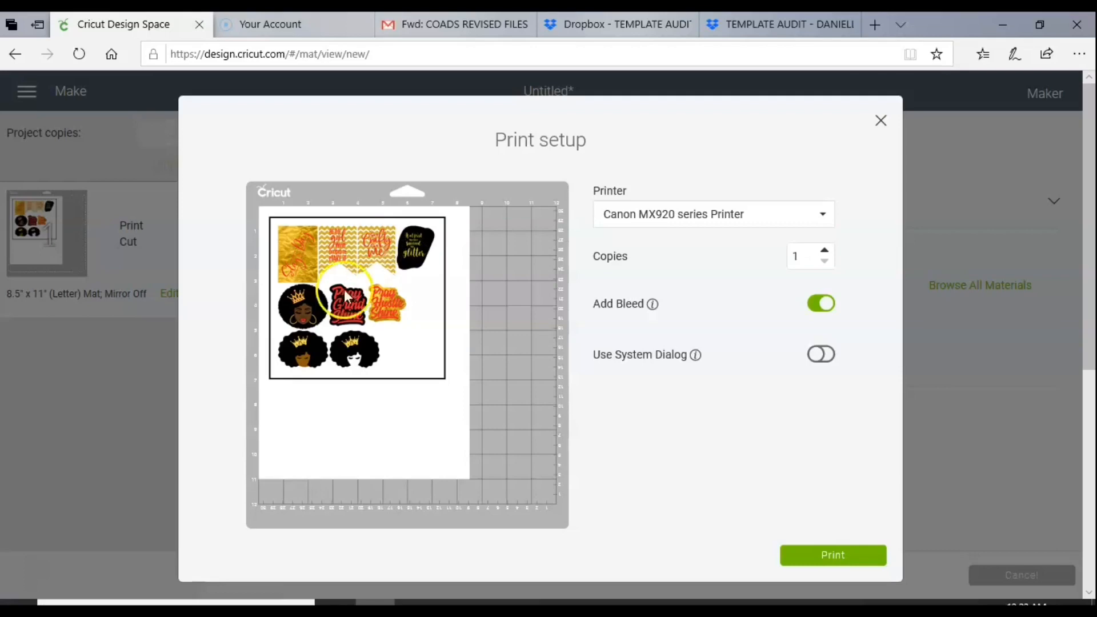
click(820, 304)
click(803, 556)
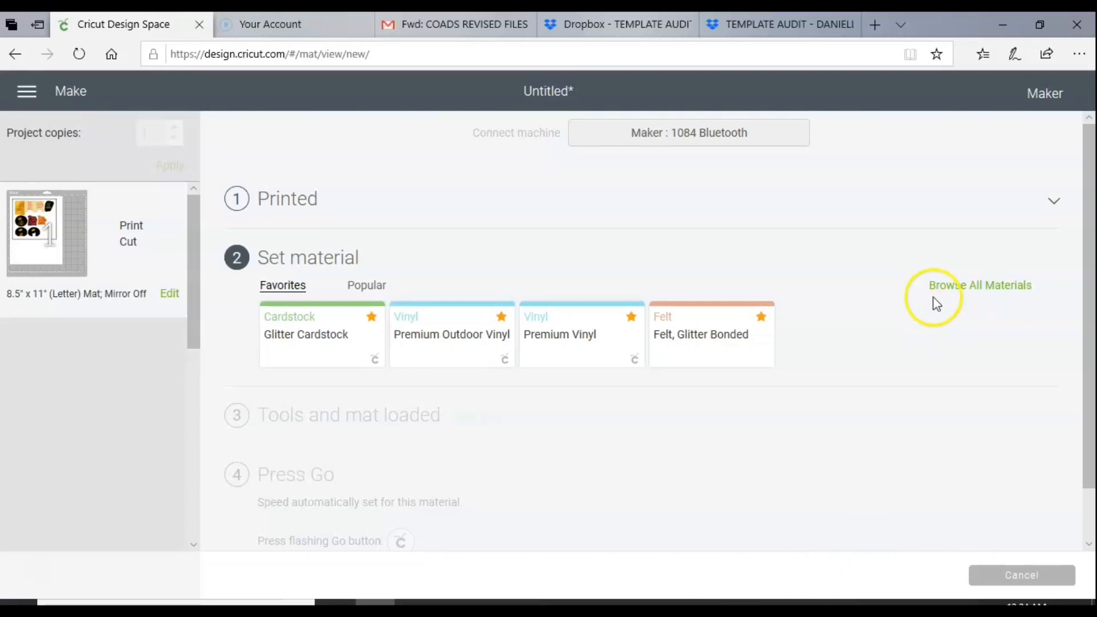
- Search all materials for STICKER and set the cutting material to Sticker Paper
click(911, 286)
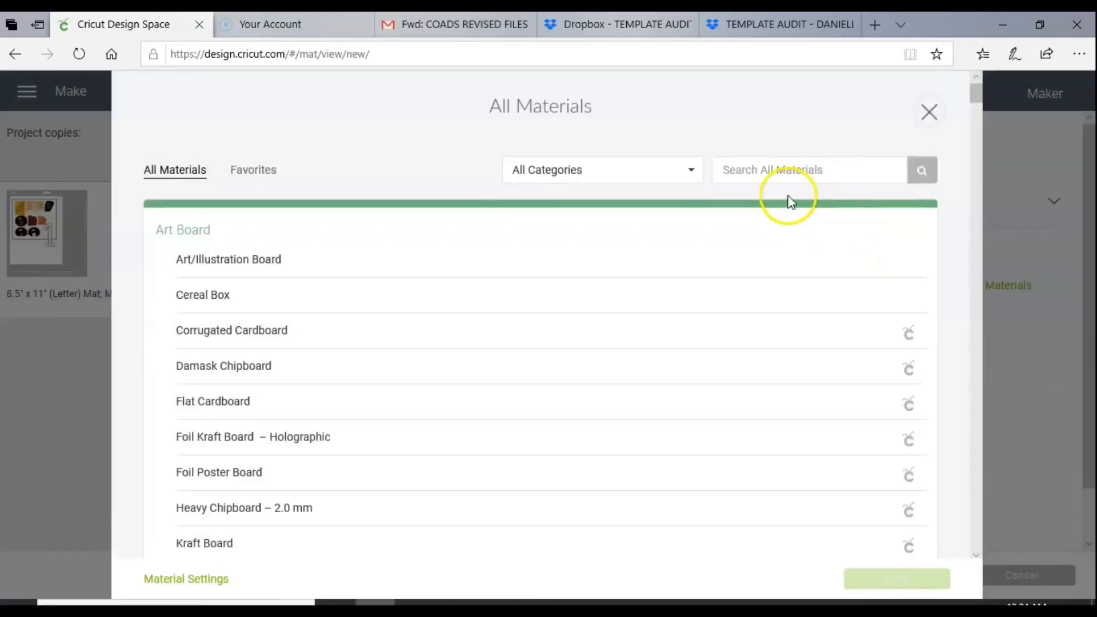
click(780, 171)
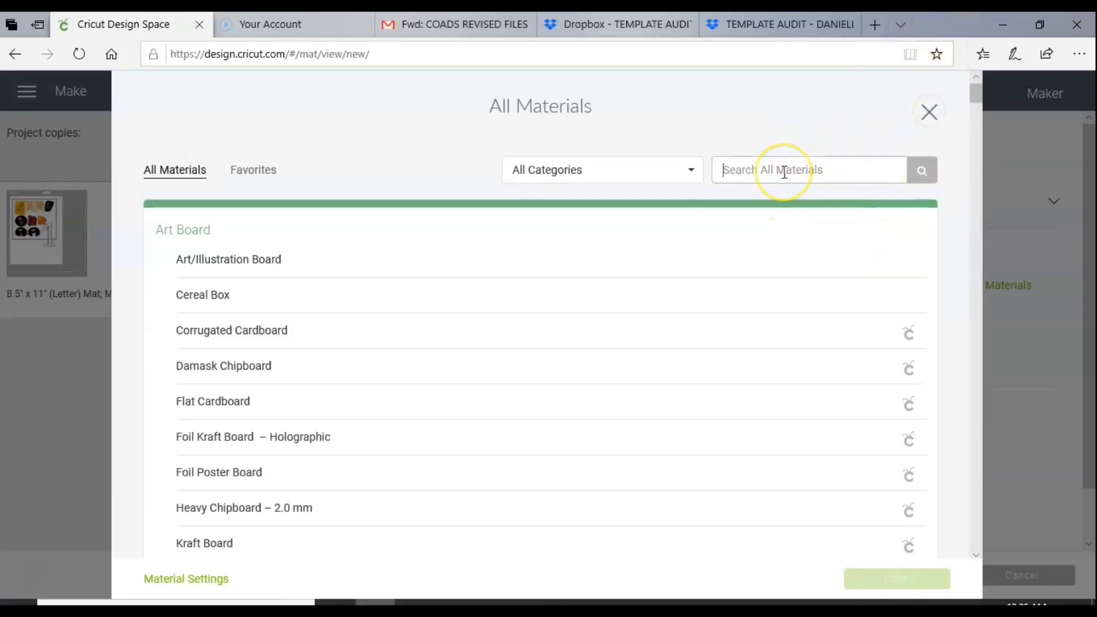
text(STICKER)
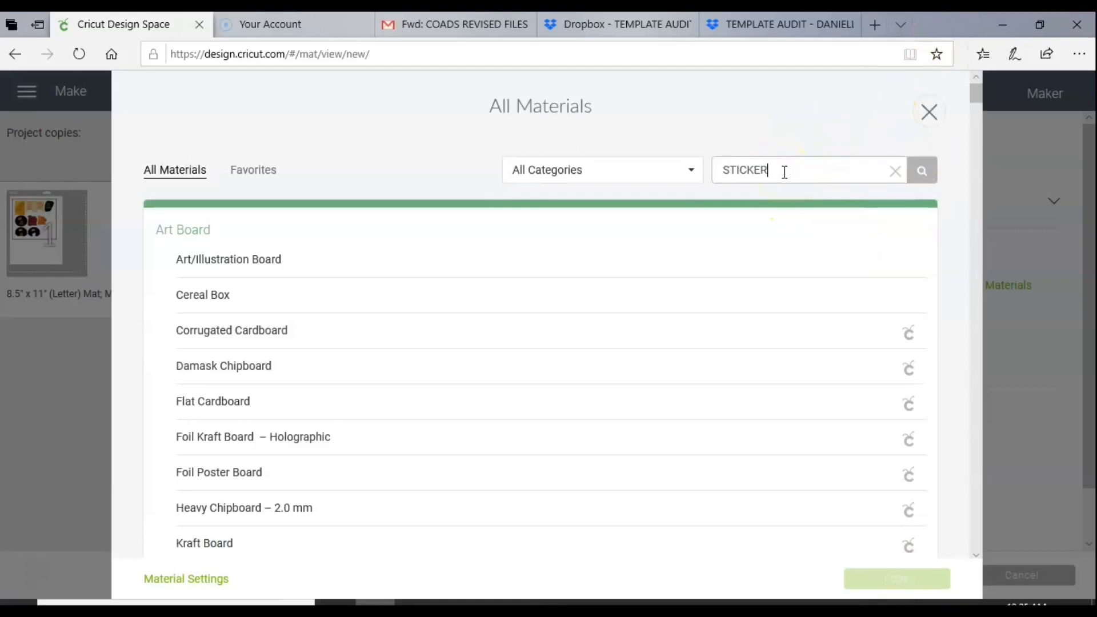
click(708, 296)
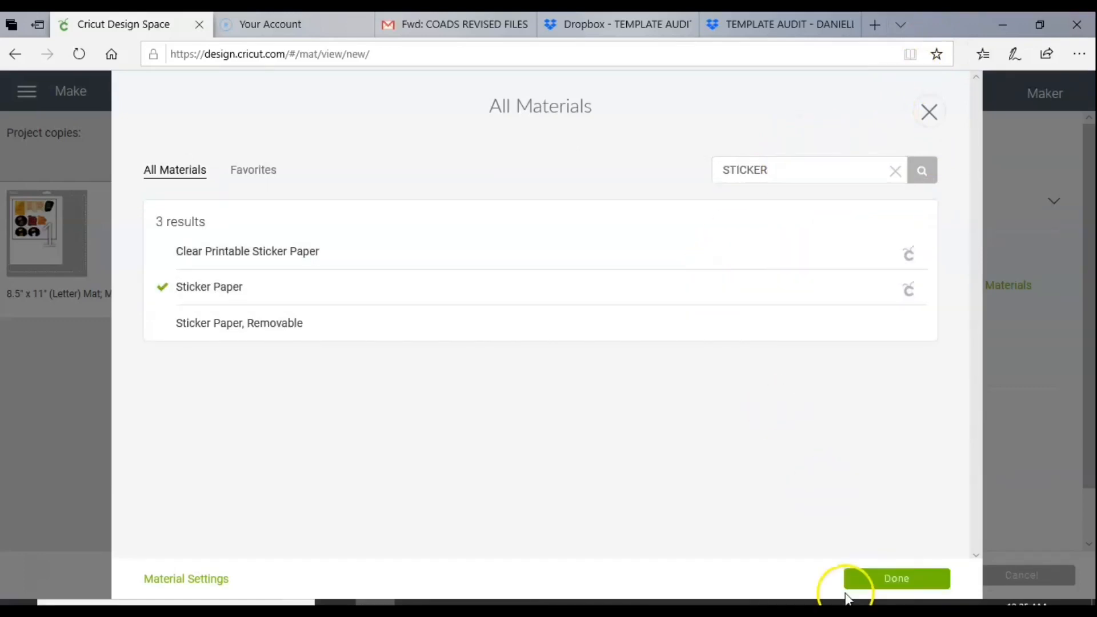
click(884, 579)
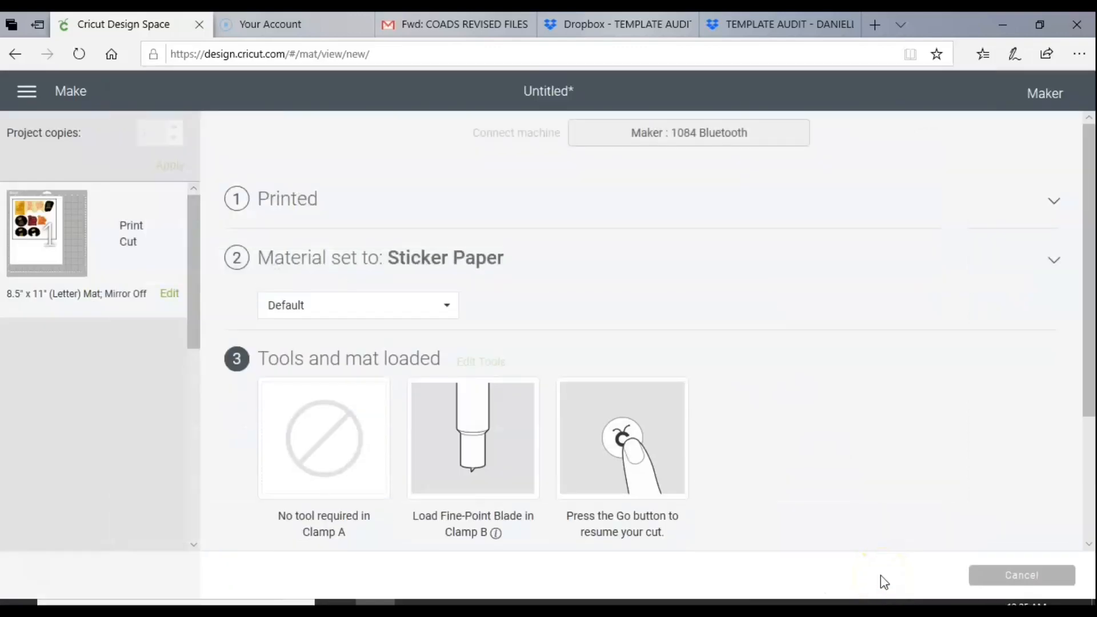